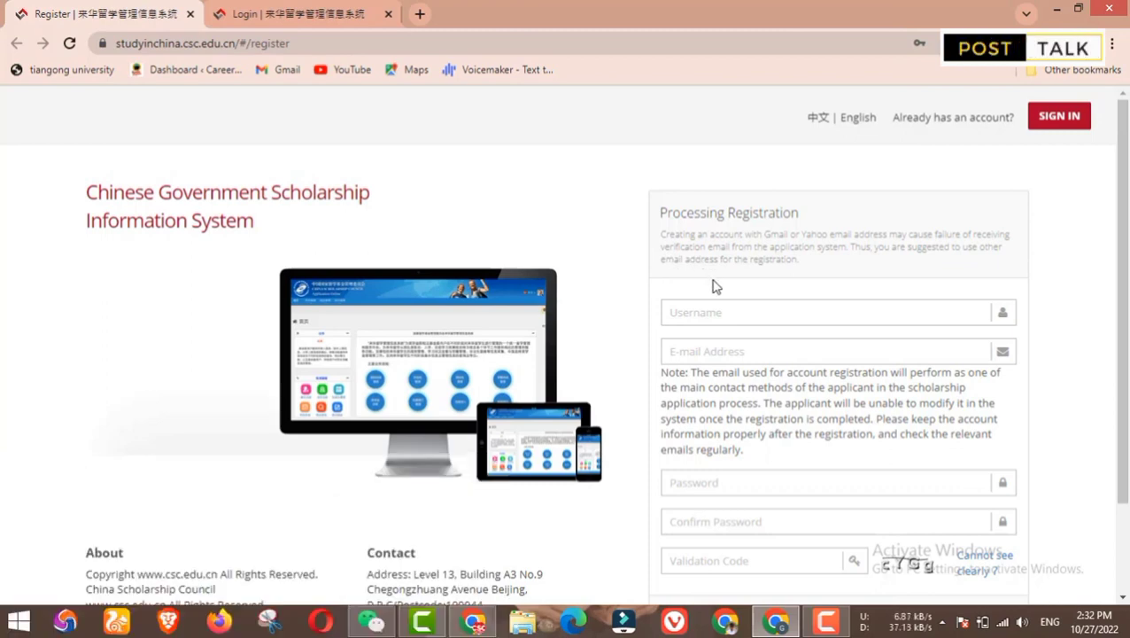
# Step: Examine the account registration form and compare it with the sign-in form for existing accounts
pyautogui.scroll(-1, 733, 280)
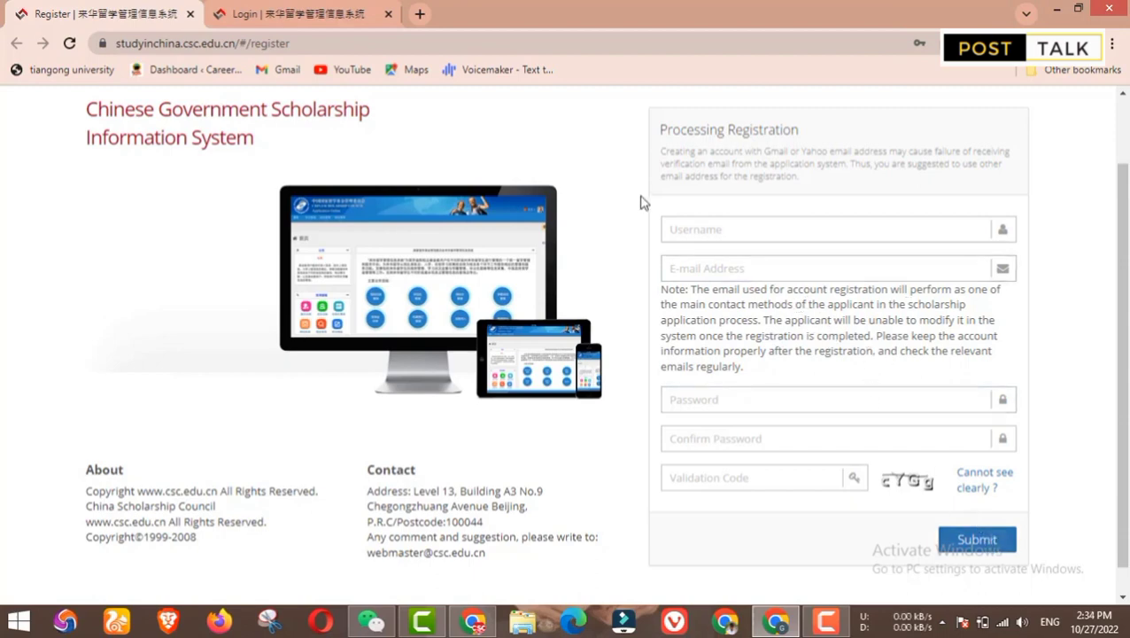
pyautogui.click(325, 11)
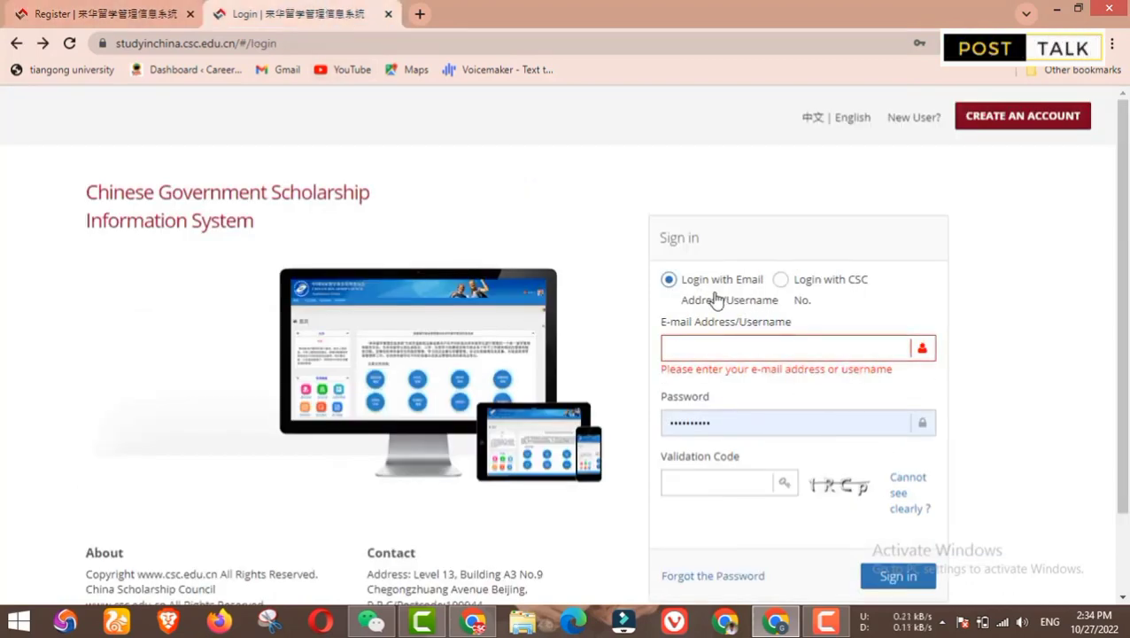
pyautogui.click(731, 344)
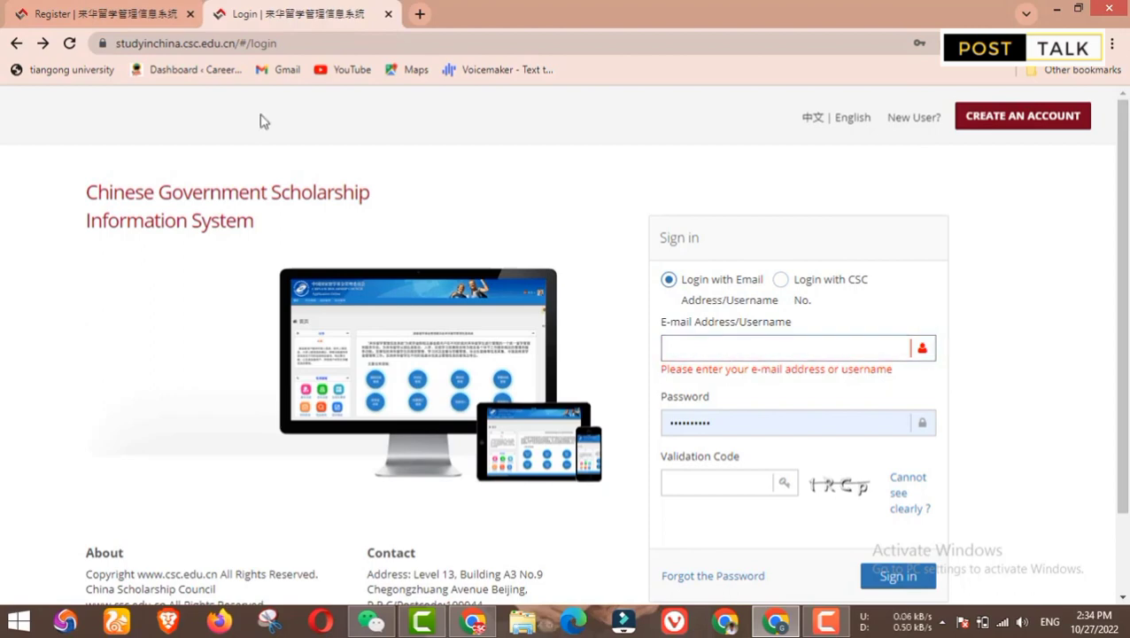
pyautogui.click(97, 14)
pyautogui.click(284, 13)
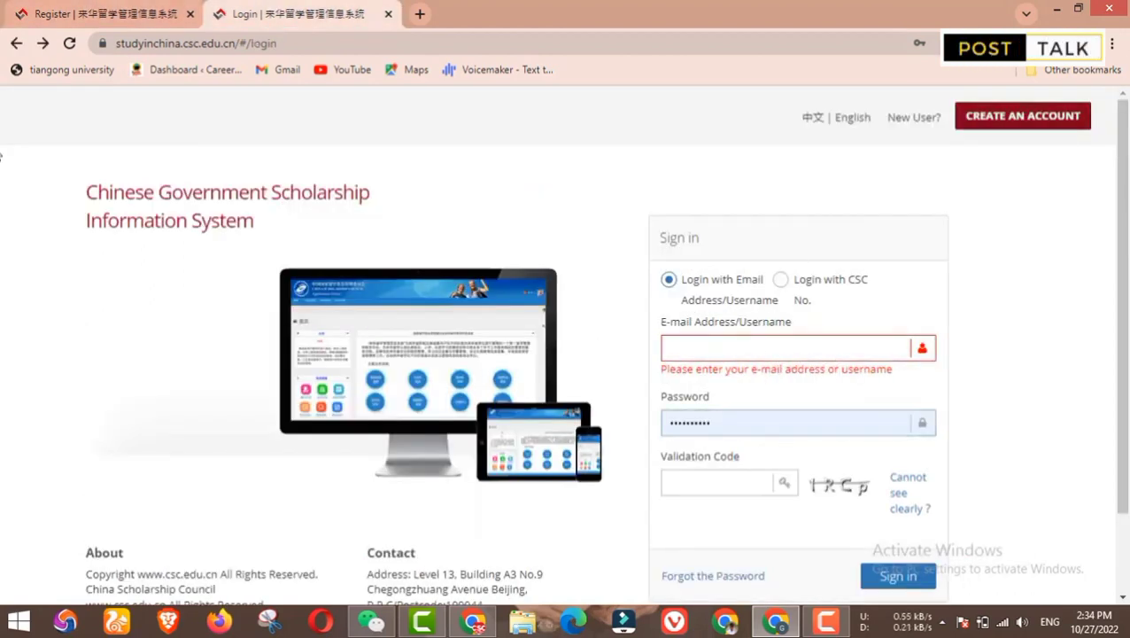
pyautogui.click(102, 13)
pyautogui.click(323, 13)
pyautogui.click(826, 620)
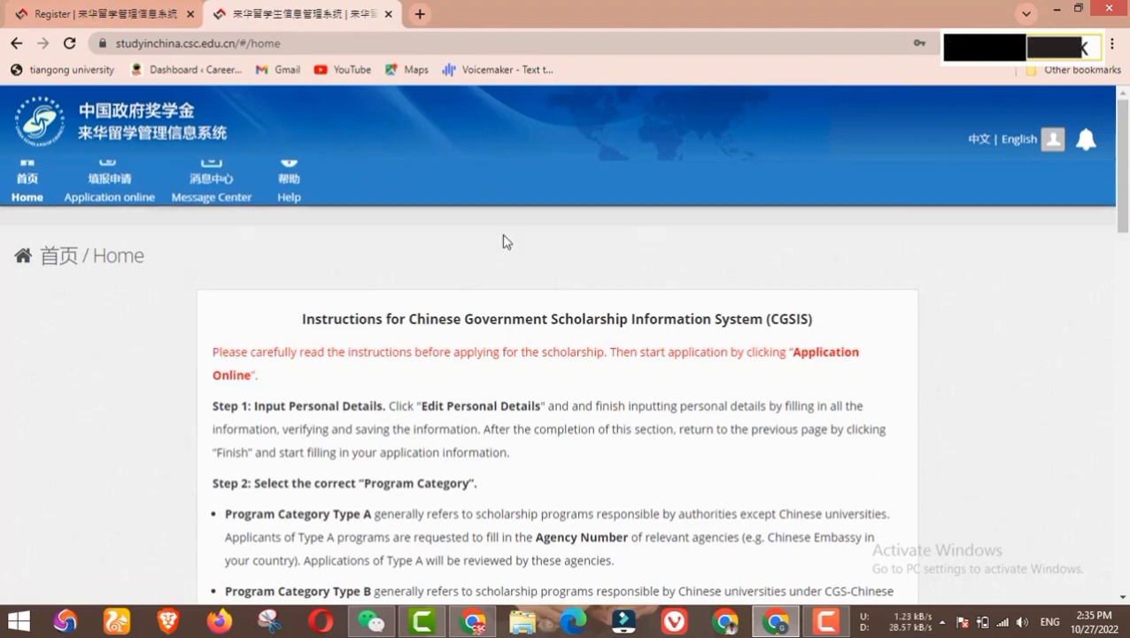
# Step: Look through the scholarship application instructions on the home page and open the online application page
pyautogui.scroll(-4, 515, 278)
pyautogui.scroll(4, 337, 310)
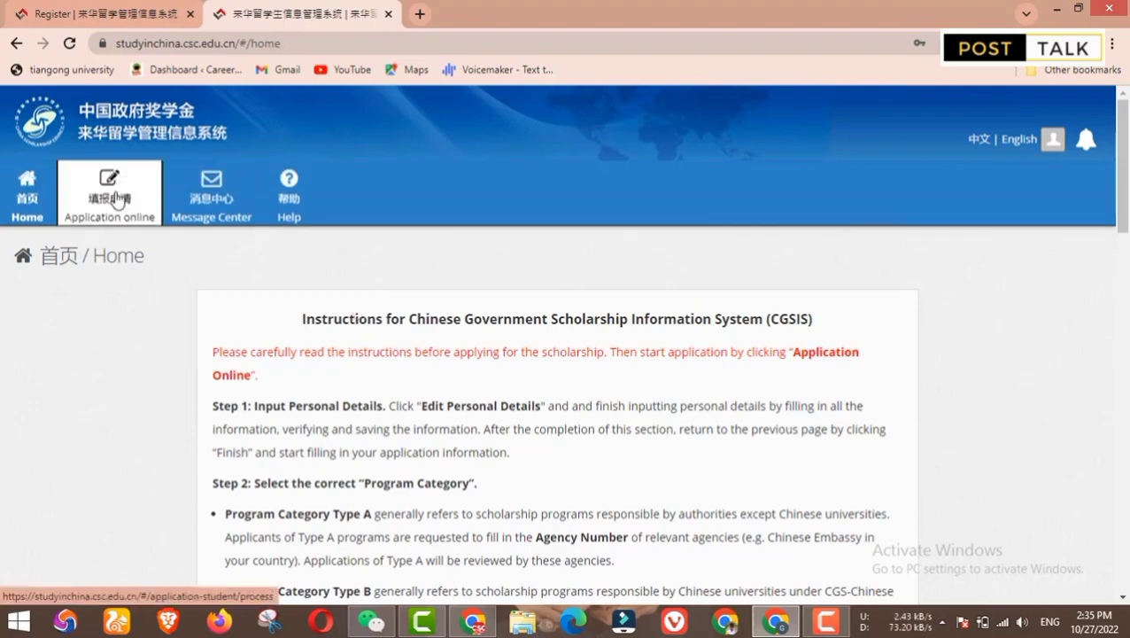
pyautogui.scroll(-15, 467, 396)
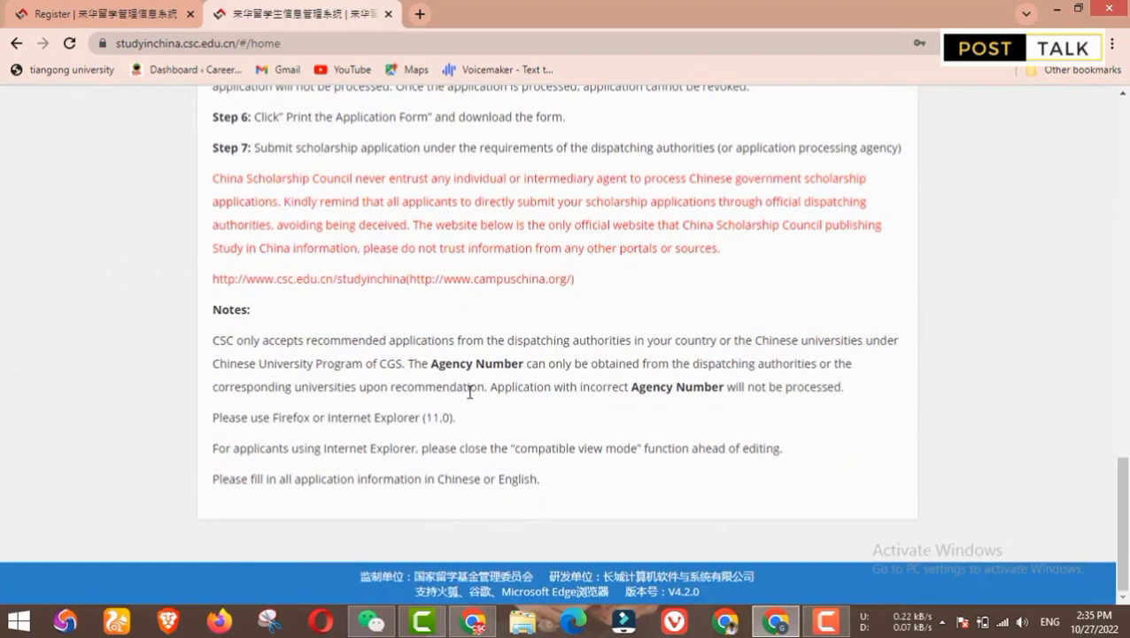
pyautogui.scroll(15, 470, 400)
pyautogui.click(108, 180)
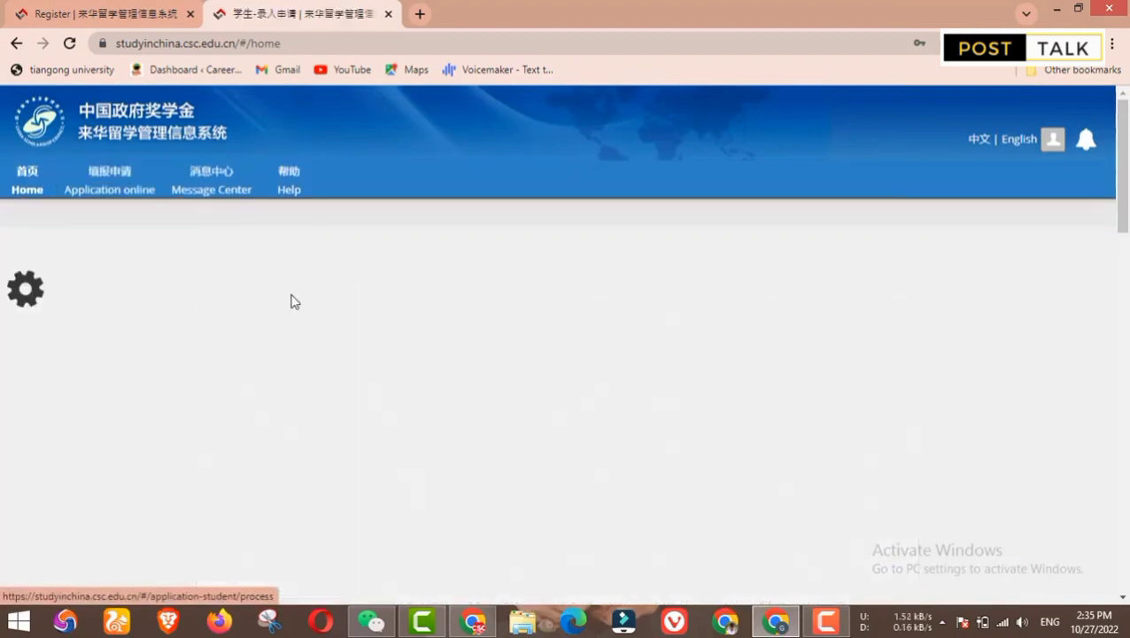
pyautogui.scroll(-1, 695, 330)
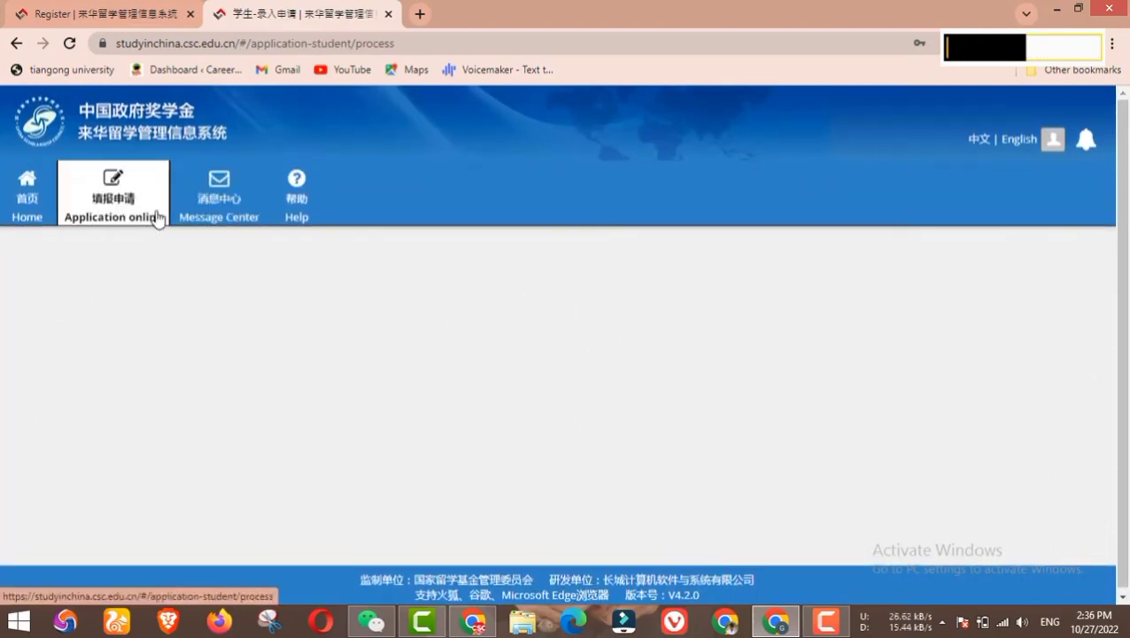
pyautogui.scroll(-2, 668, 418)
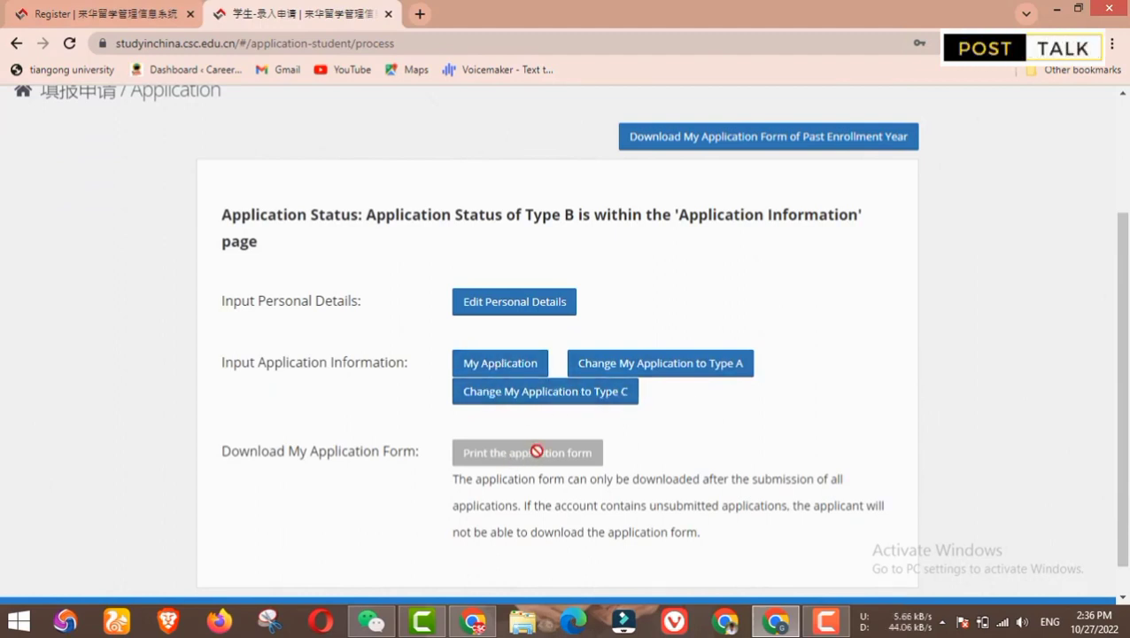
pyautogui.click(519, 303)
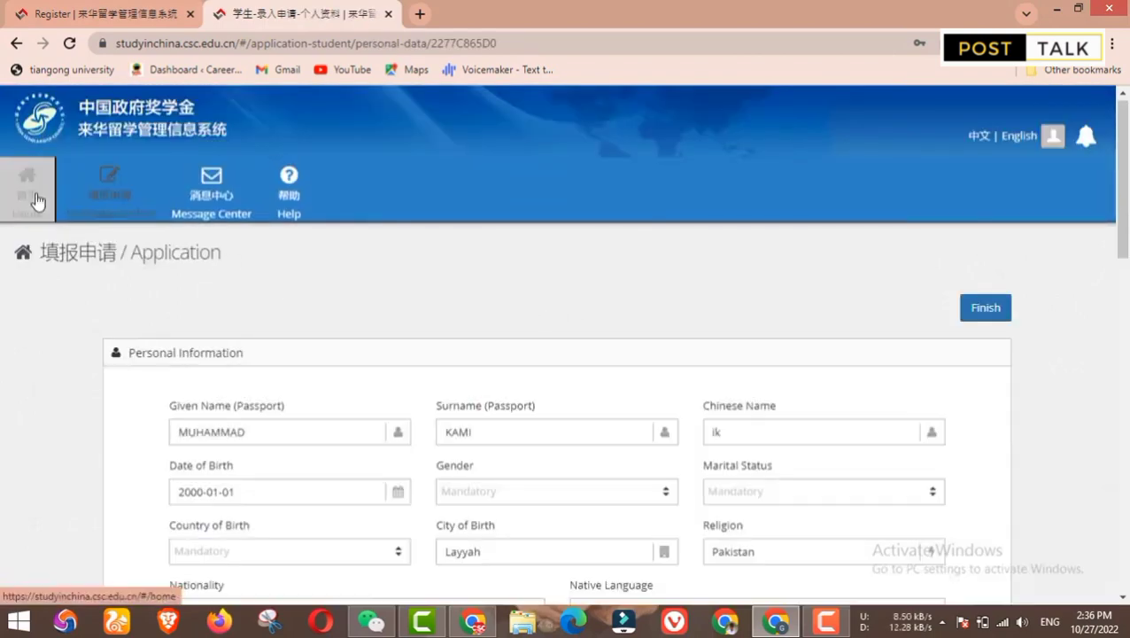
pyautogui.click(30, 200)
pyautogui.click(124, 206)
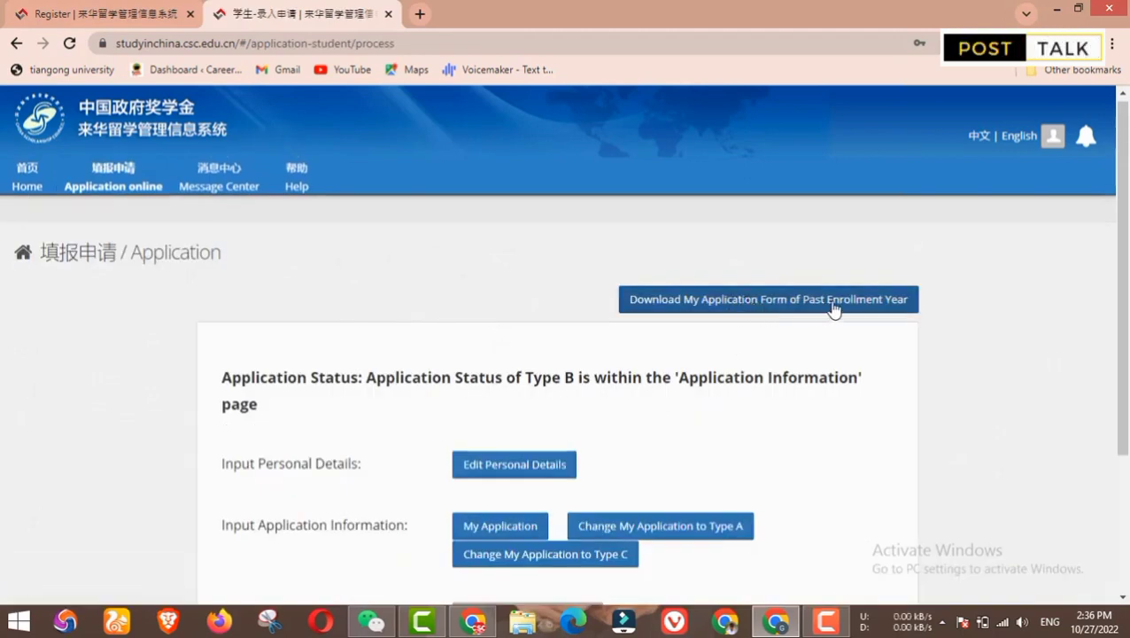
# Step: Open the personal details for editing and check the name, birth, gender, marital status and religion fields
pyautogui.scroll(-2, 803, 398)
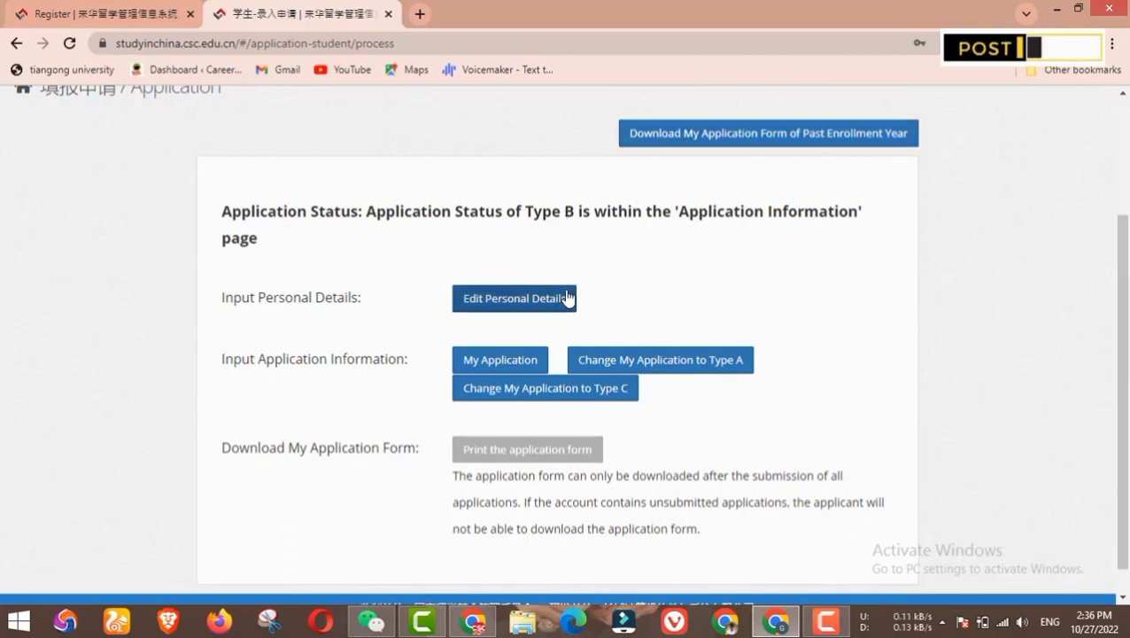
pyautogui.click(520, 305)
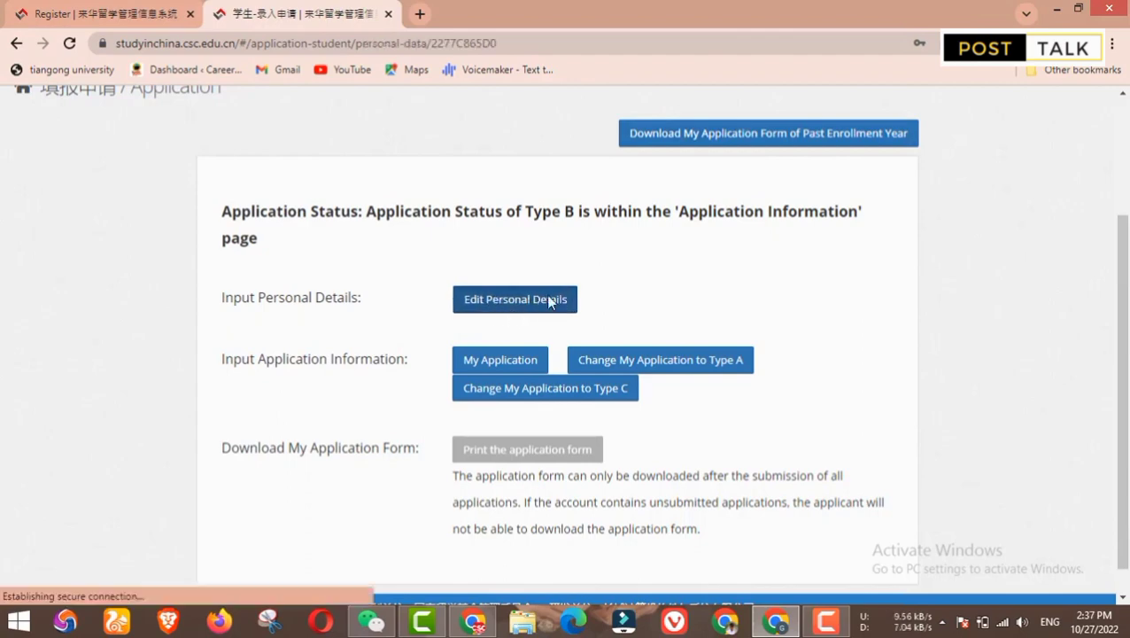
pyautogui.scroll(-2, 561, 259)
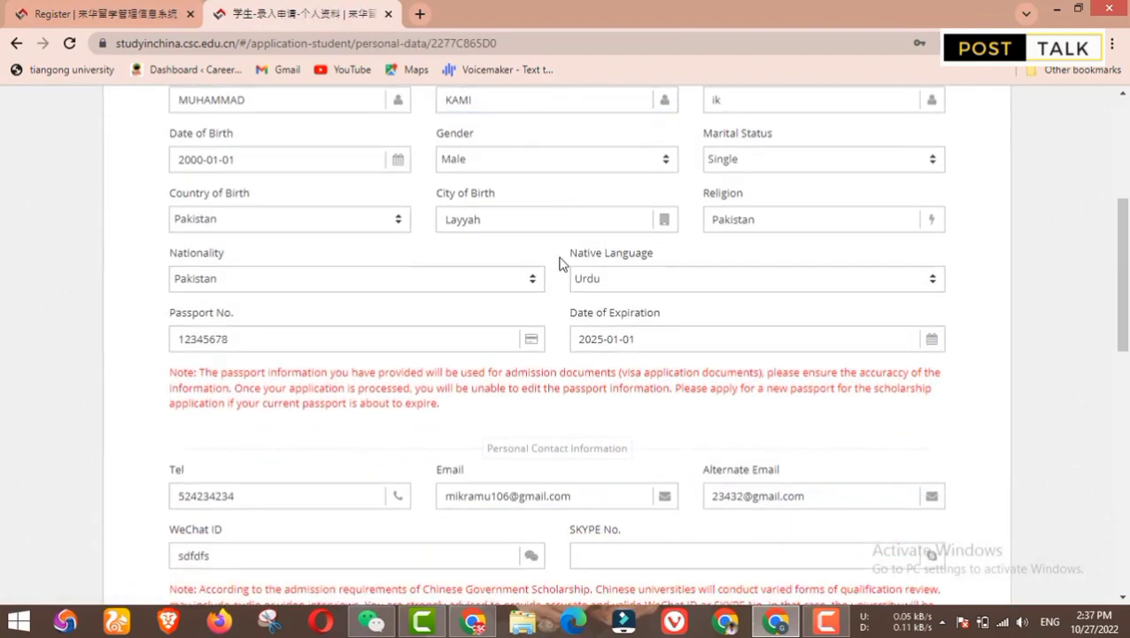
pyautogui.scroll(1, 351, 273)
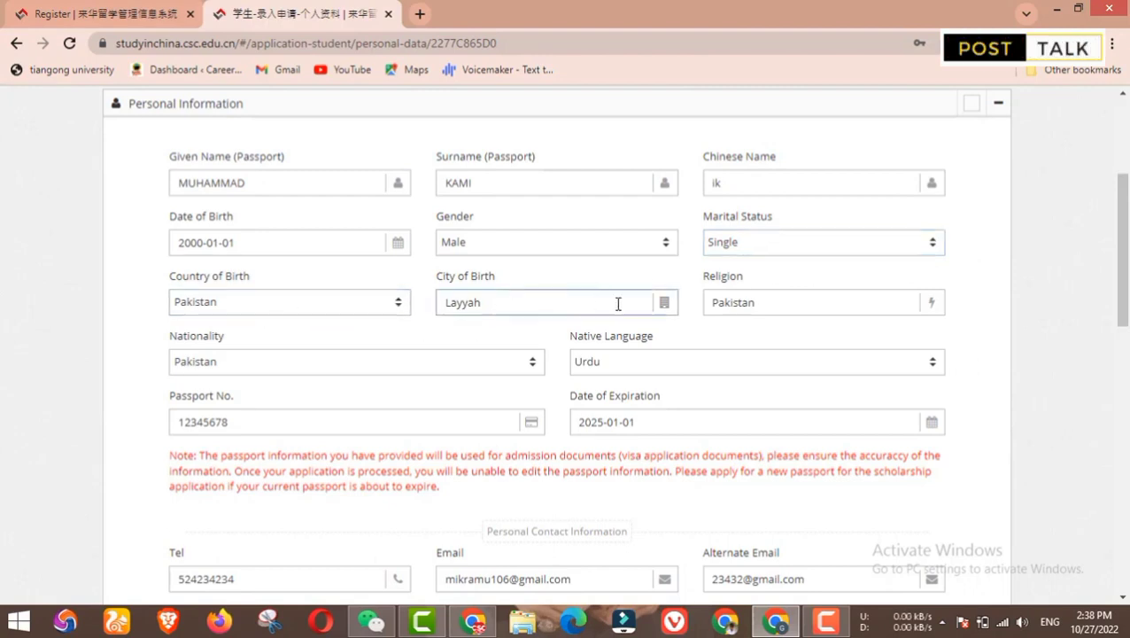
pyautogui.click(751, 302)
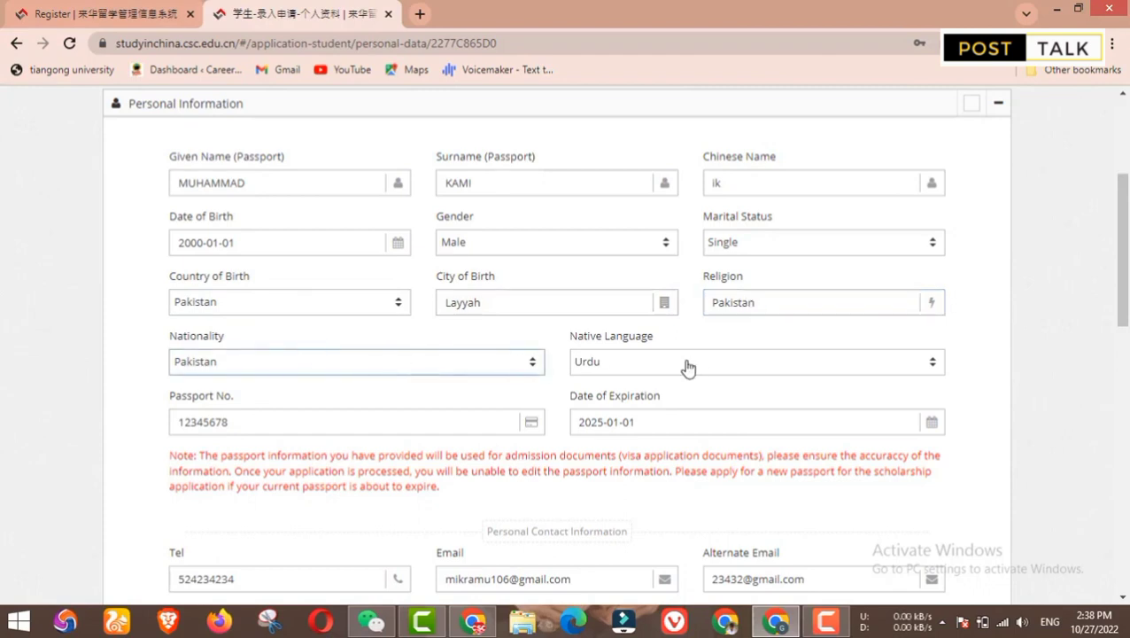
# Step: Check the nationality, language and passport fields, the personal contact information and the mailing address
pyautogui.scroll(-1, 671, 370)
pyautogui.scroll(-1, 670, 370)
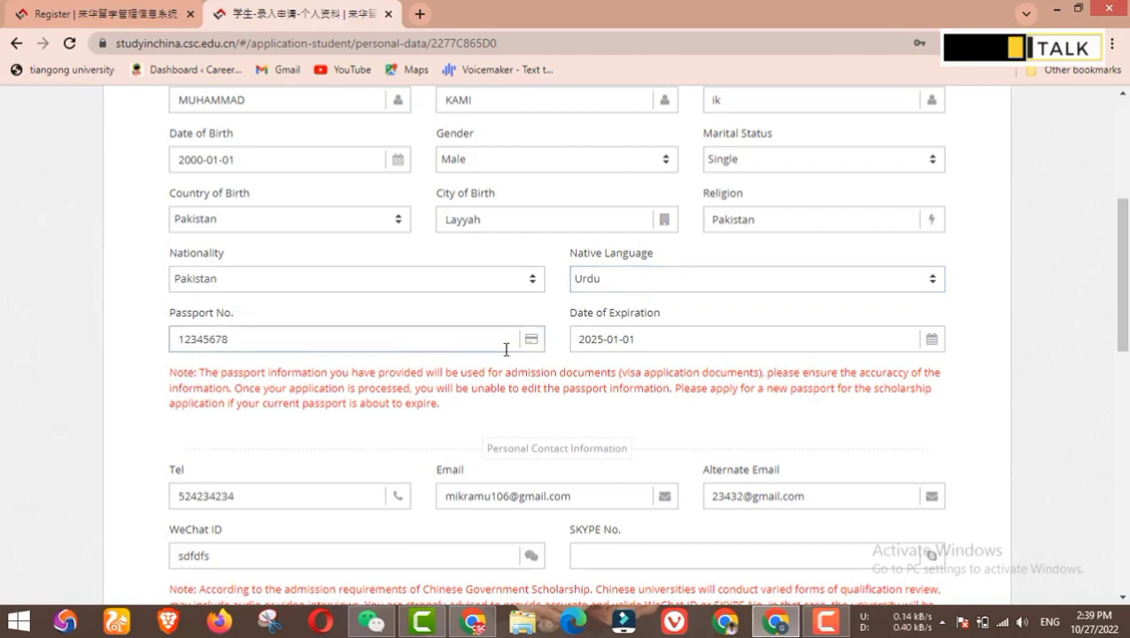
pyautogui.scroll(-1, 616, 339)
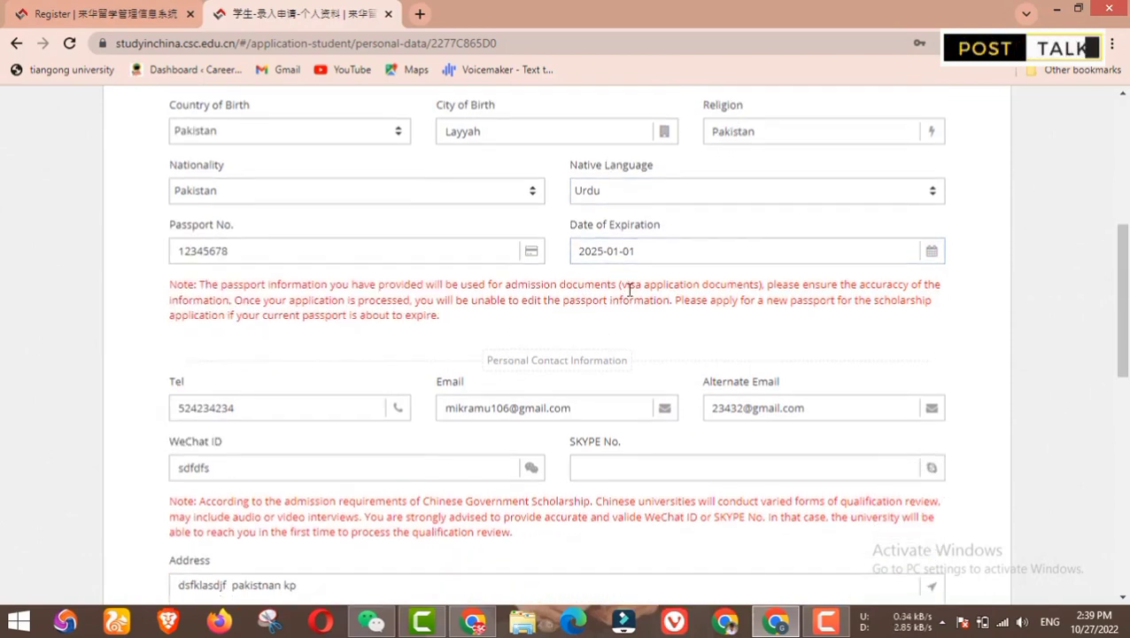
pyautogui.scroll(-1, 272, 358)
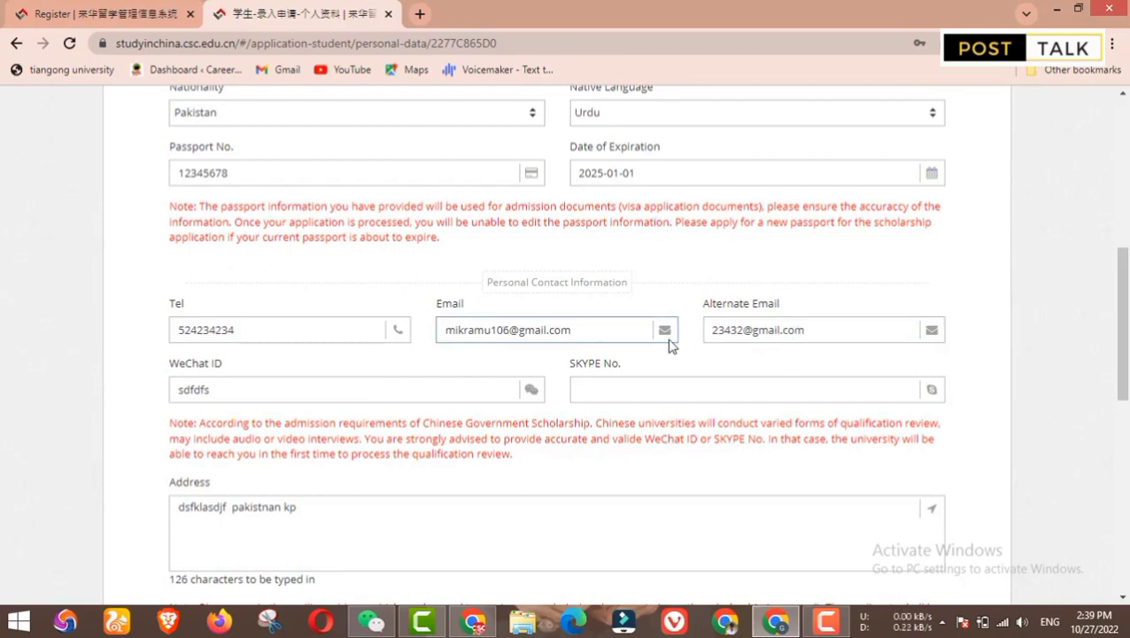
pyautogui.scroll(-1, 784, 332)
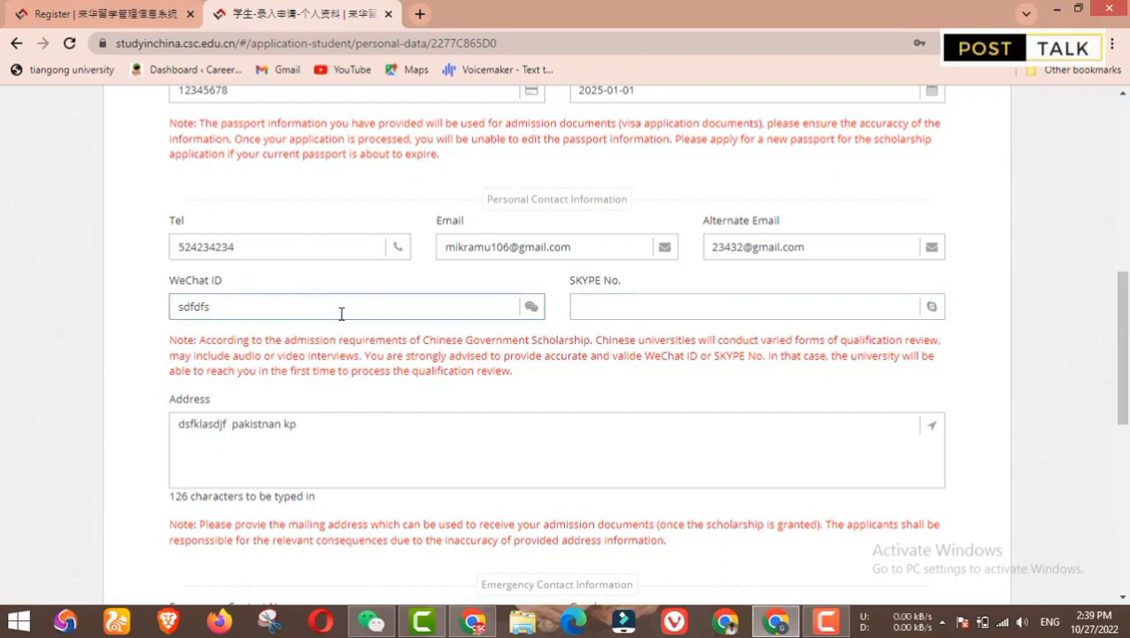
pyautogui.scroll(-1, 386, 360)
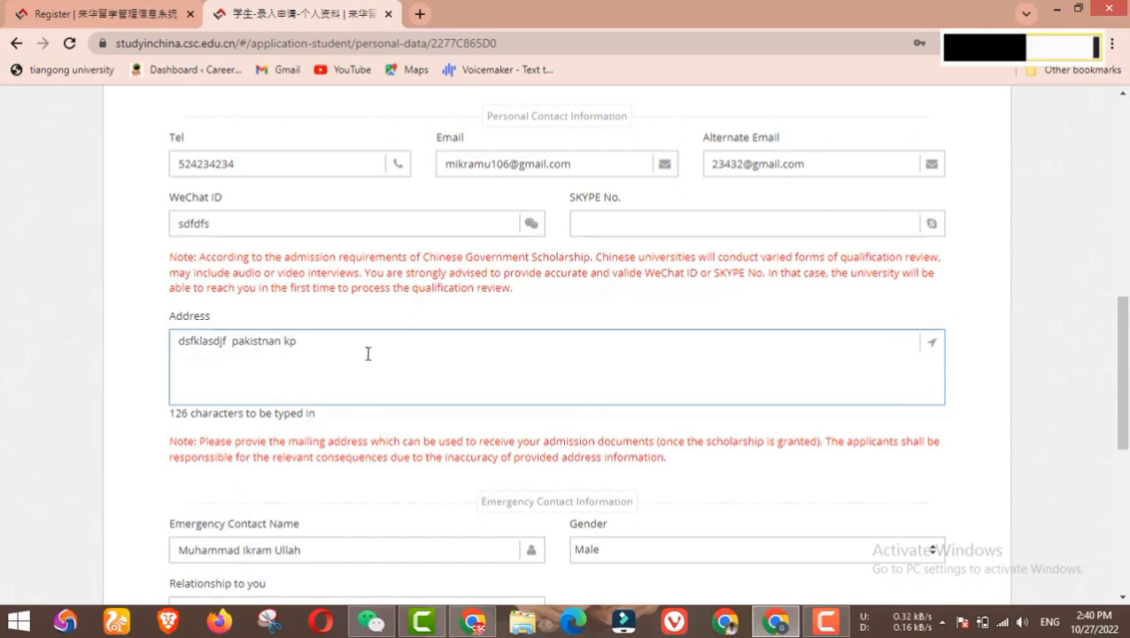
pyautogui.scroll(-1, 372, 358)
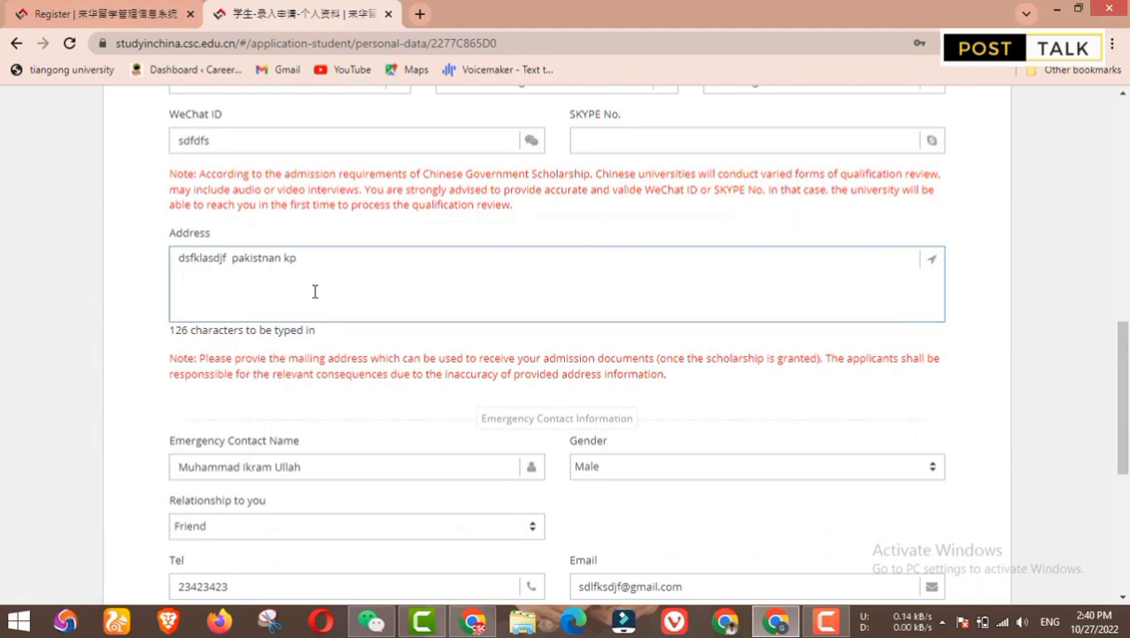
# Step: Check the emergency contact's name, gender, relationship, contact details and address, and verify and save the Personal Information section
pyautogui.scroll(-1, 221, 262)
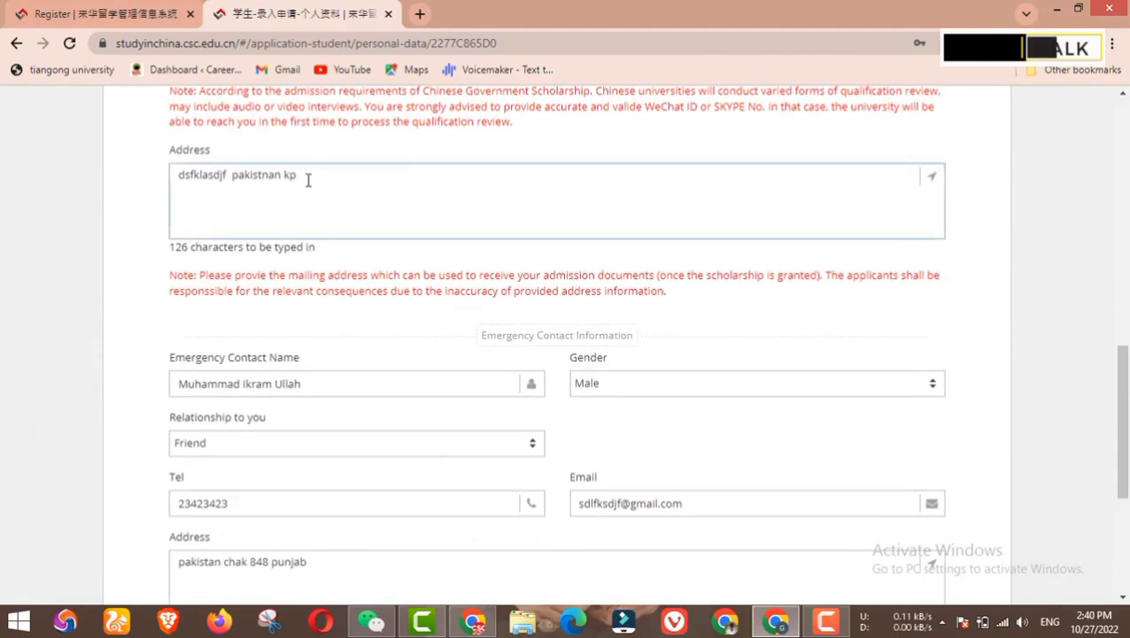
pyautogui.scroll(-1, 312, 266)
pyautogui.click(314, 307)
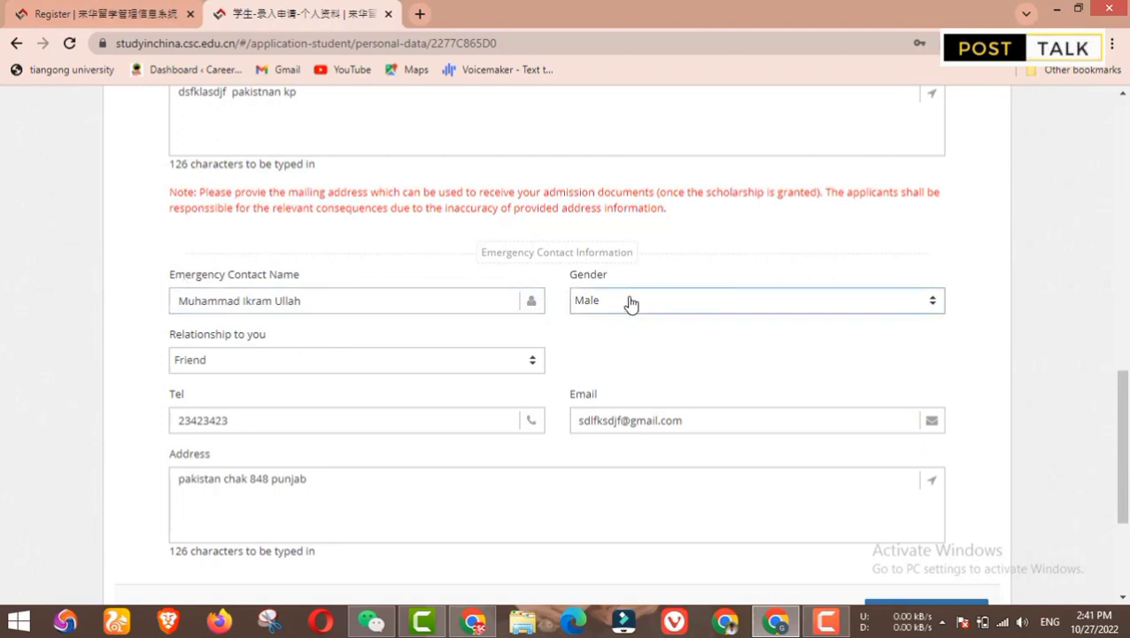
pyautogui.scroll(-1, 478, 365)
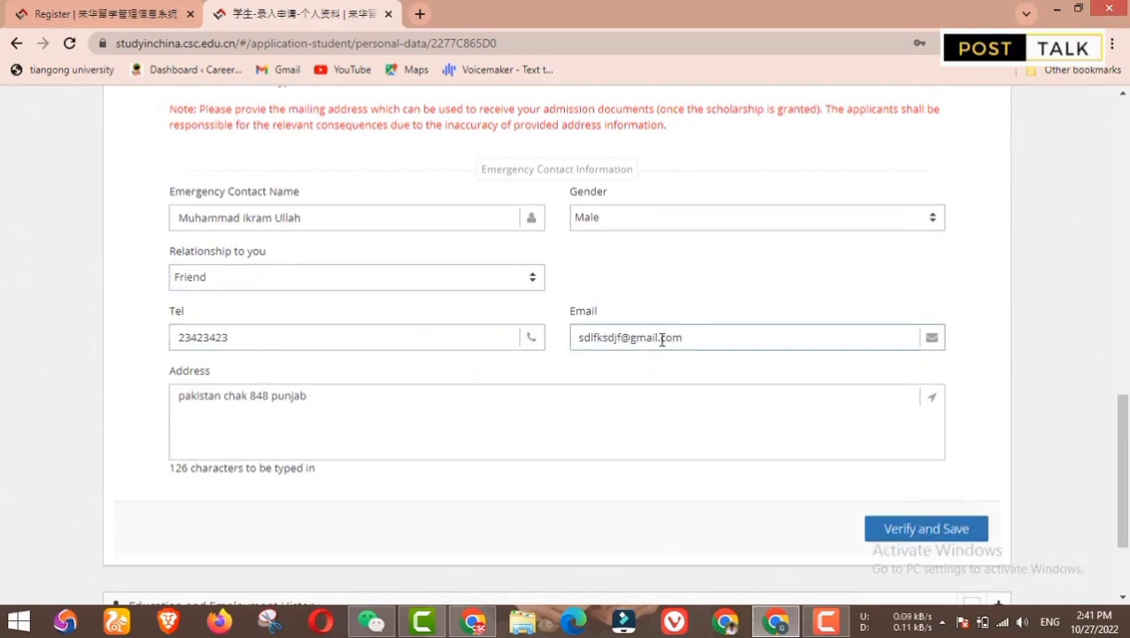
pyautogui.scroll(-2, 283, 389)
pyautogui.click(288, 280)
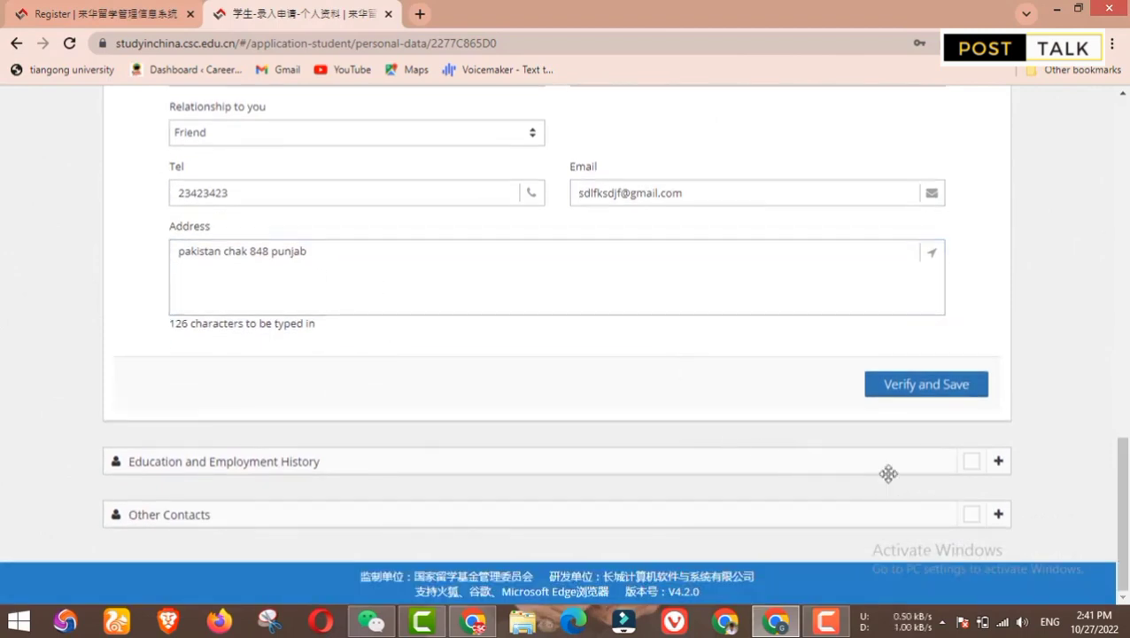
pyautogui.click(916, 390)
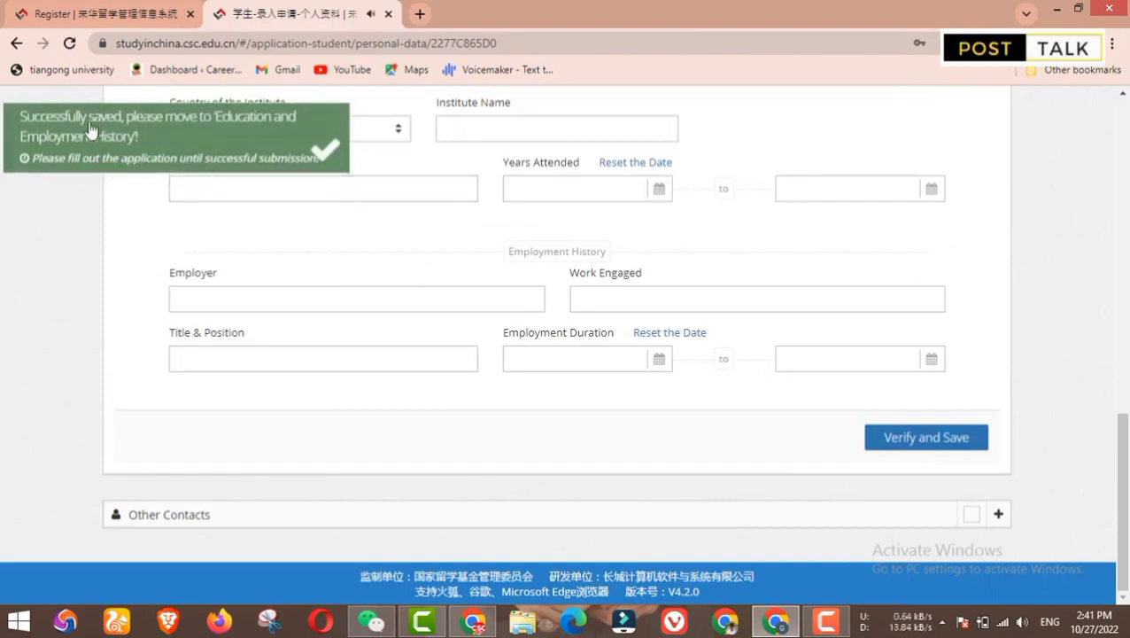
# Step: Look over the other education certificates and employment history fields of the Education and Employment History section
pyautogui.scroll(6, 645, 354)
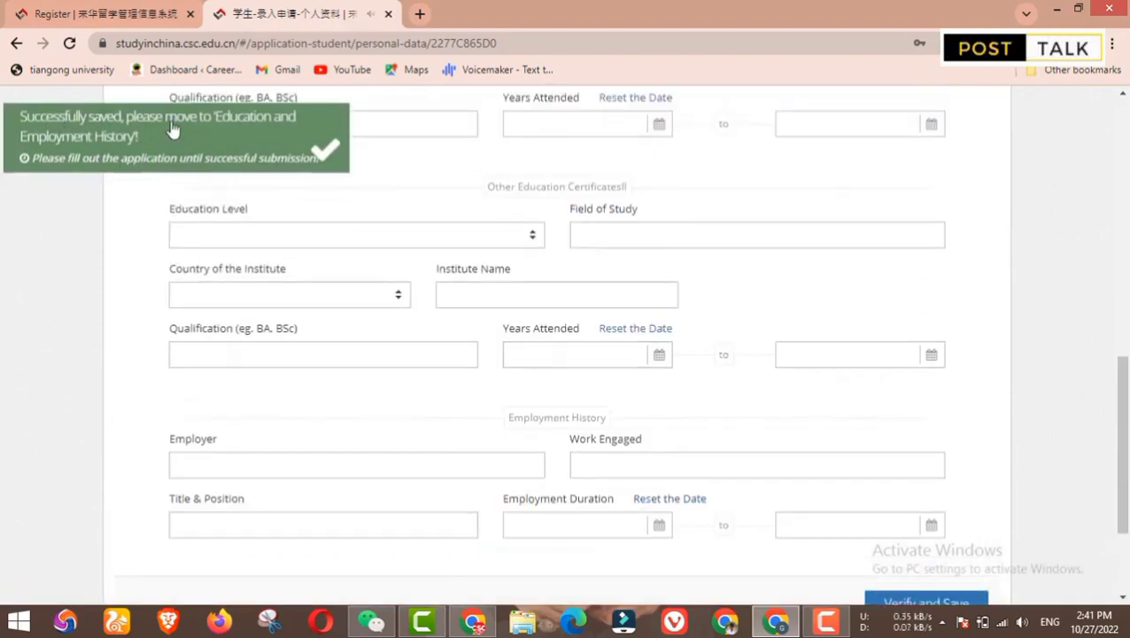
pyautogui.scroll(-5, 796, 377)
pyautogui.scroll(-1, 999, 514)
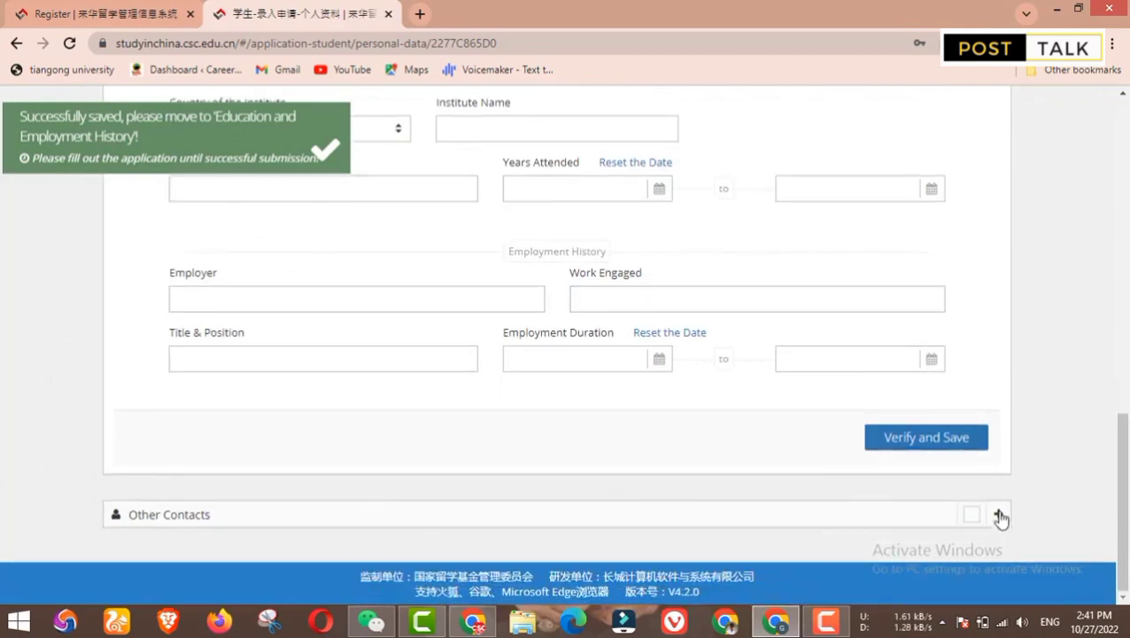
pyautogui.scroll(10, 746, 365)
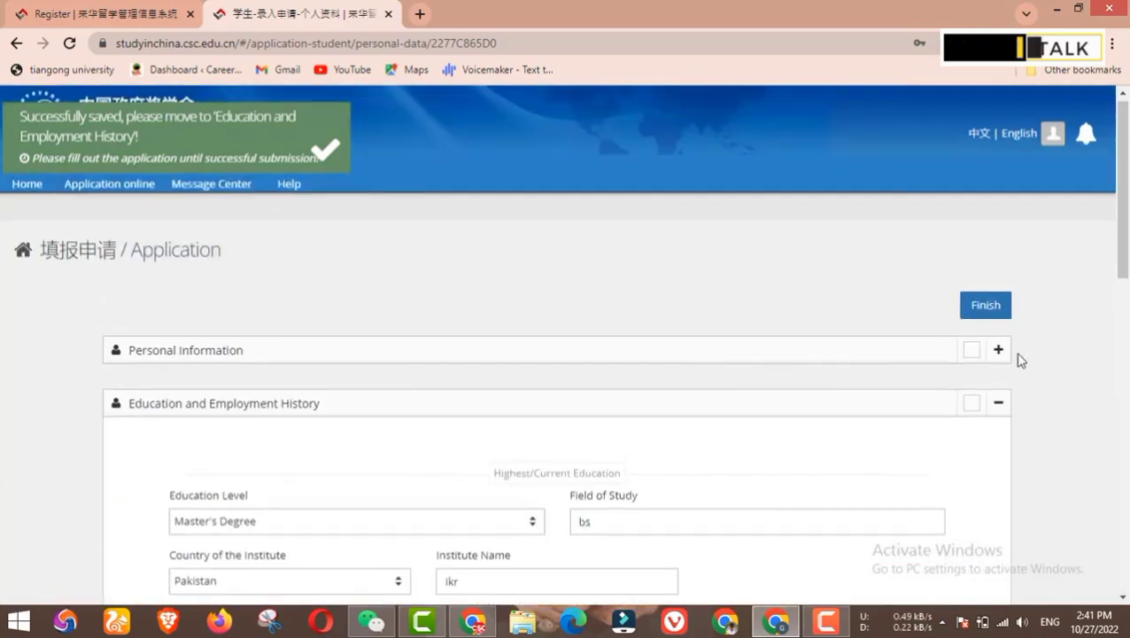
# Step: Collapse the Education and Employment History section and briefly expand and collapse Personal Information
pyautogui.click(999, 404)
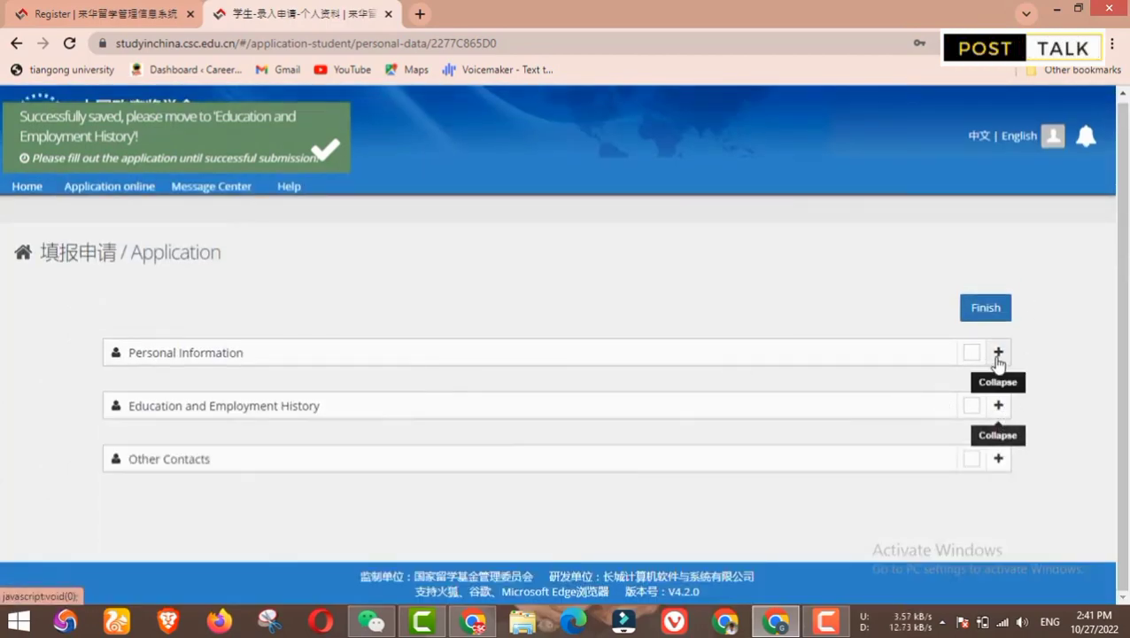
pyautogui.click(999, 352)
pyautogui.click(999, 353)
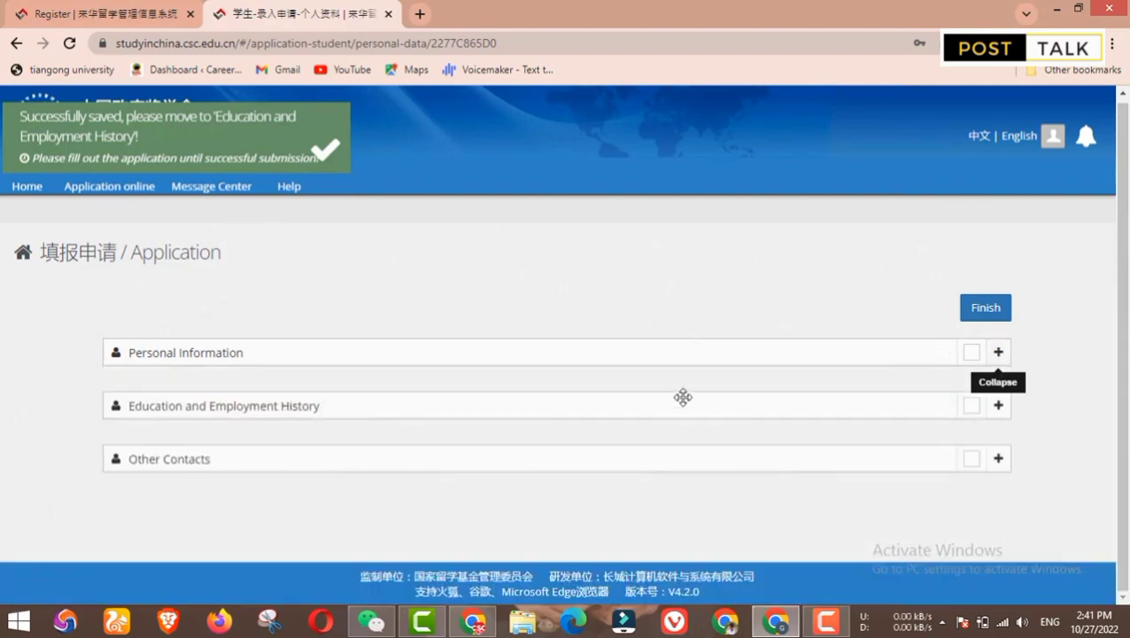
# Step: Expand the Education and Employment History section and set the highest education's field of study to Computer Science
pyautogui.click(998, 406)
pyautogui.scroll(-3, 948, 406)
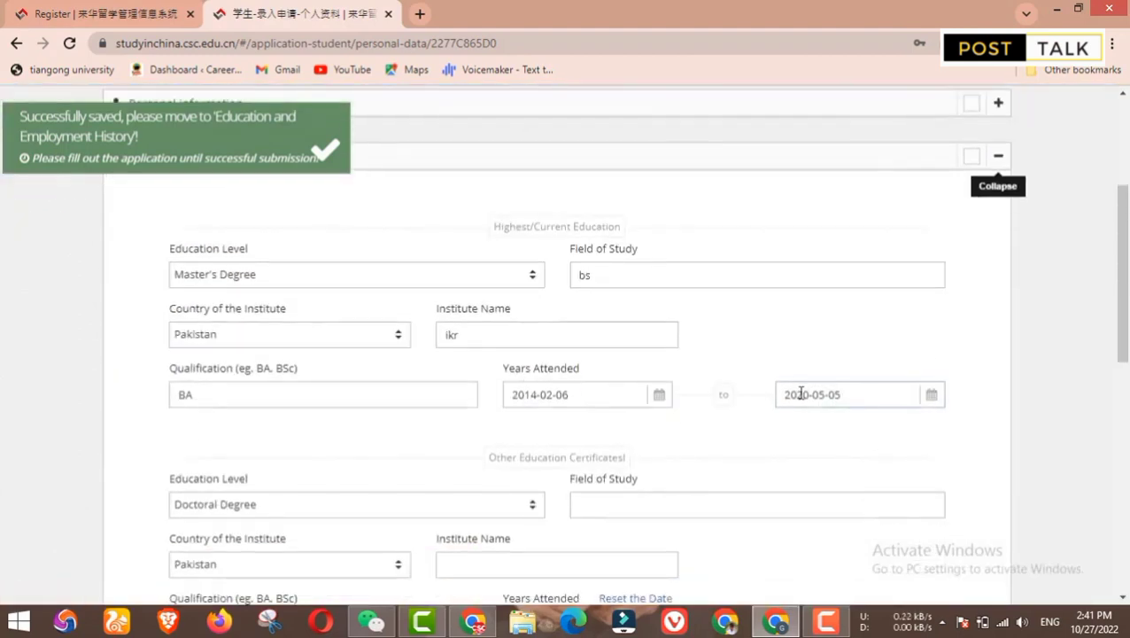
pyautogui.scroll(2, 408, 396)
pyautogui.click(671, 434)
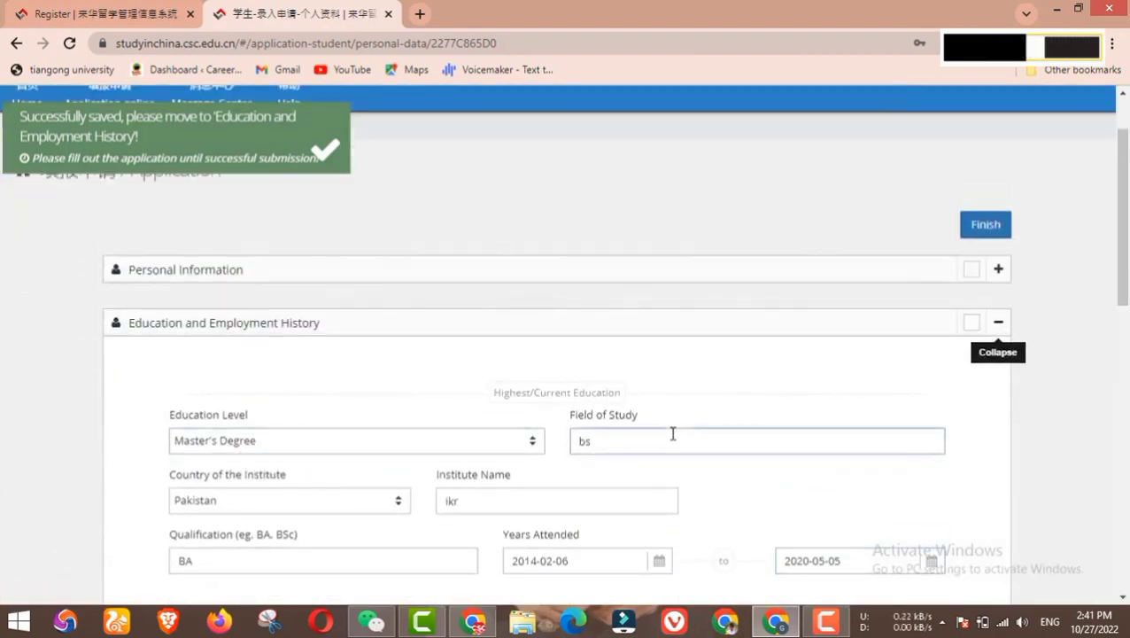
pyautogui.moveTo(597, 441); pyautogui.dragTo(552, 447)
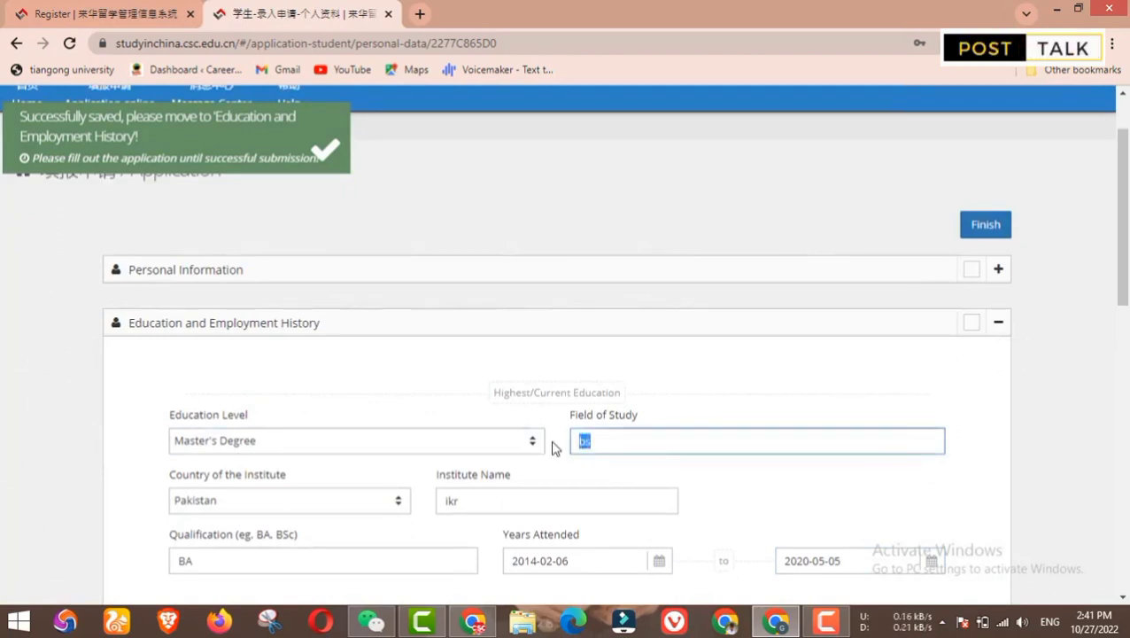
pyautogui.write('Comput')
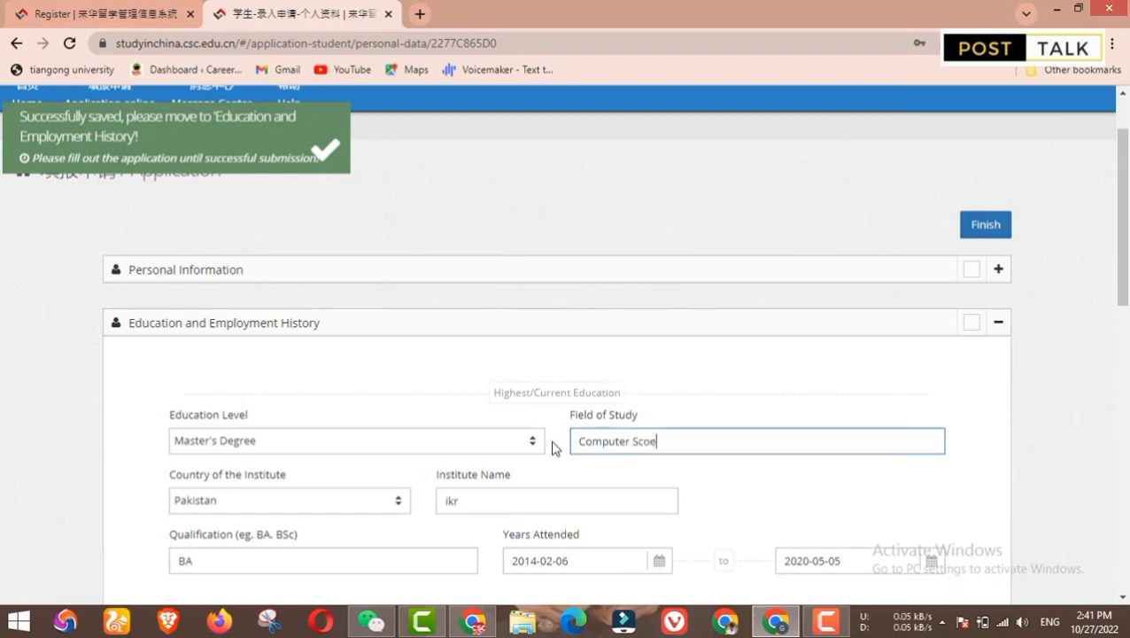
pyautogui.write('er Science')
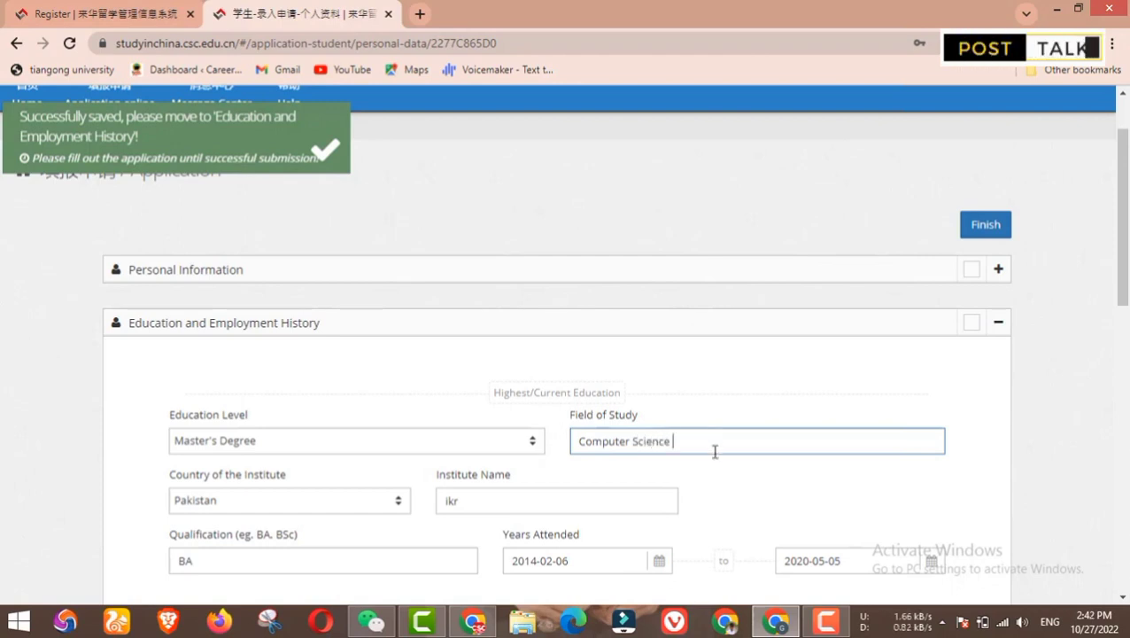
# Step: Replace the institute name under Highest/Current Education with GCUF Layyah Campus
pyautogui.scroll(-1, 669, 490)
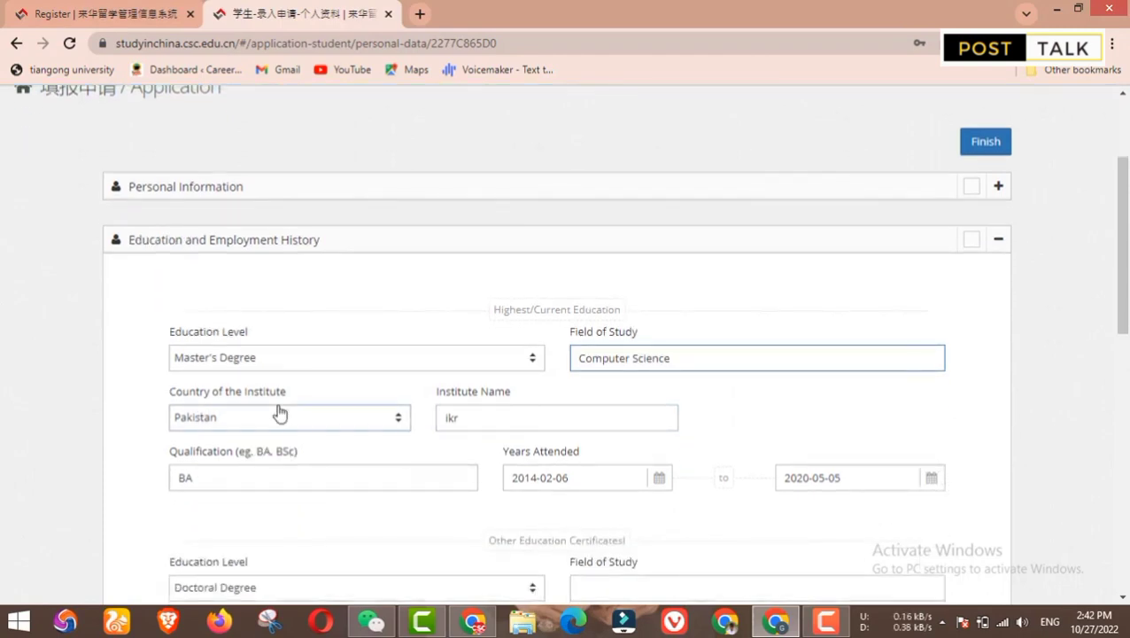
pyautogui.doubleClick(457, 416)
pyautogui.write('GCUF Layyah Campus')
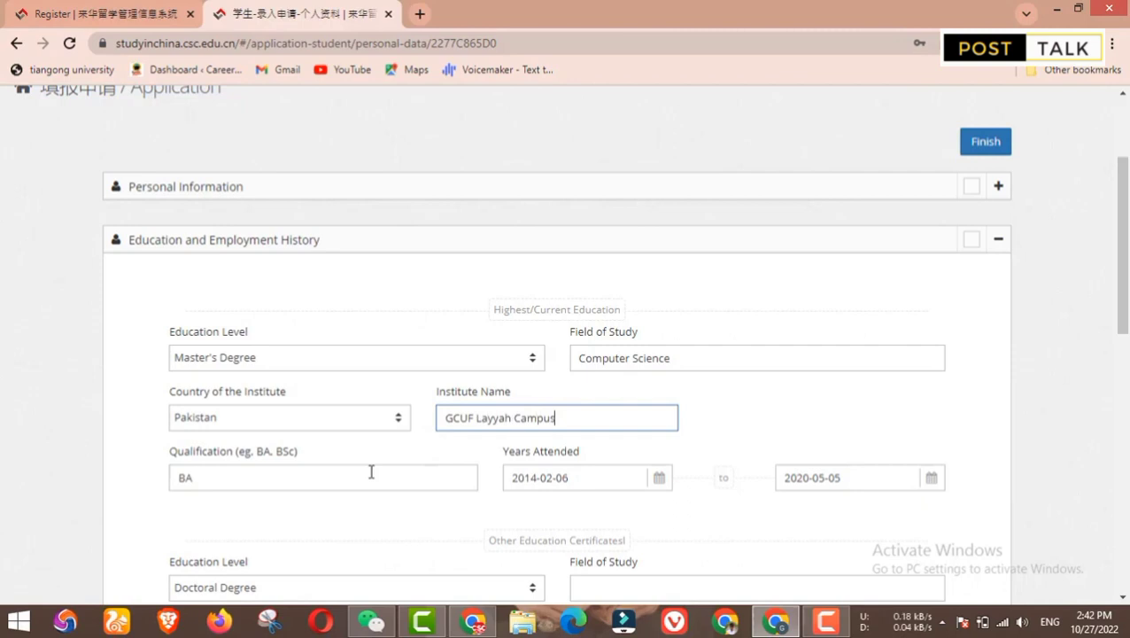
# Step: Enter BS Computer Science as the qualification under Highest/Current Education
pyautogui.click(371, 471)
pyautogui.scroll(-1, 369, 470)
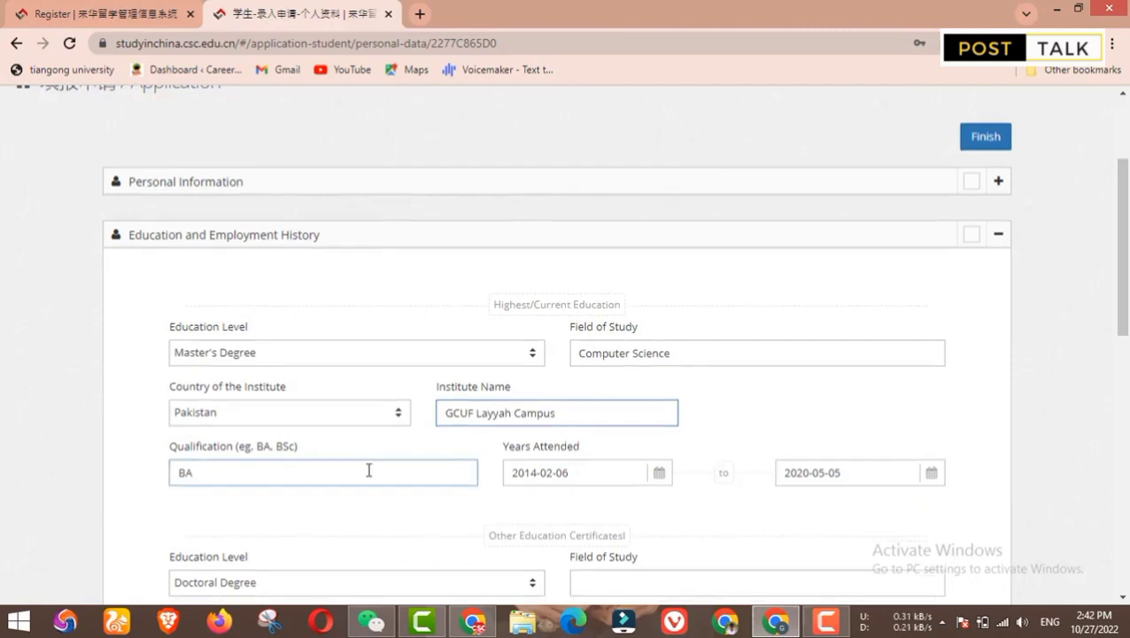
pyautogui.press('BackSpace')
pyautogui.write('S')
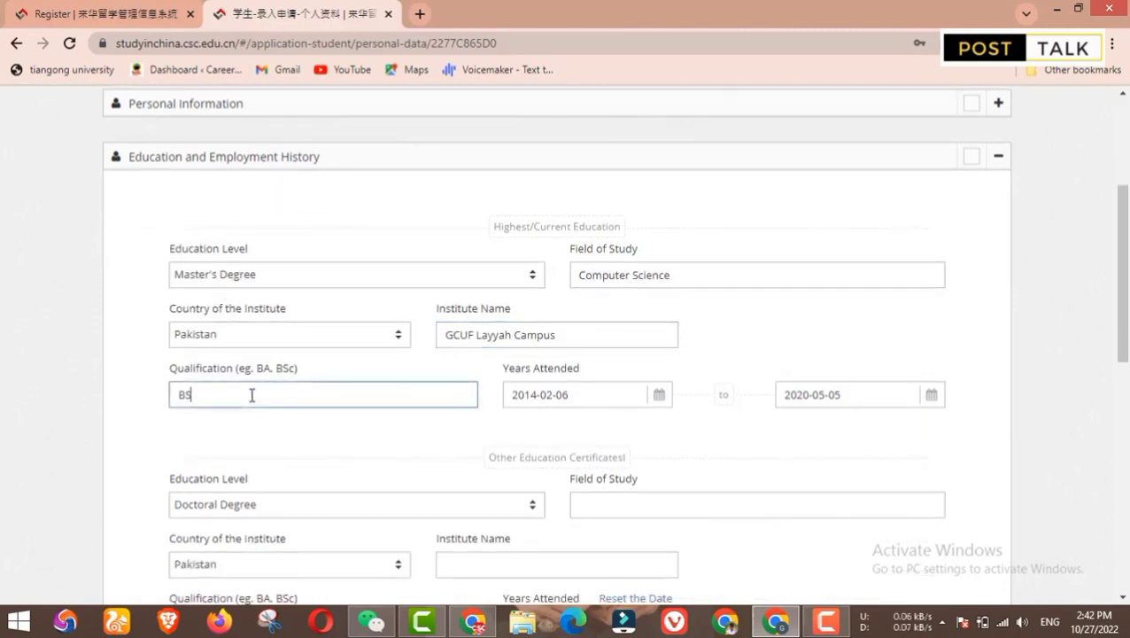
pyautogui.write(' Compute')
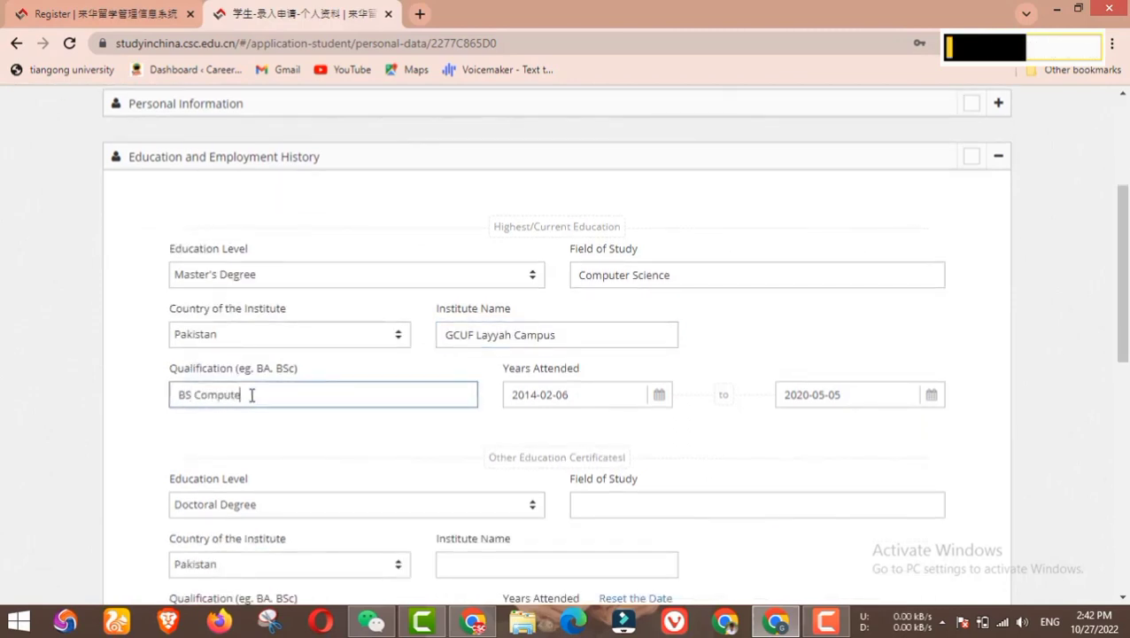
pyautogui.write('r Science')
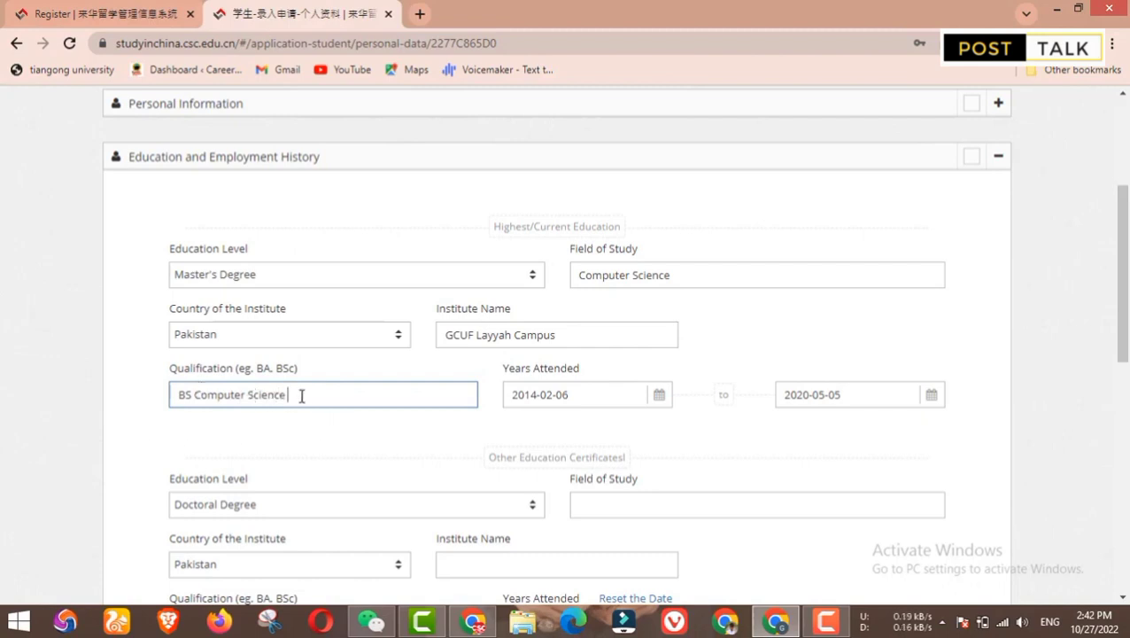
# Step: Replace the qualification under Highest/Current Education with M.Sc (16 Years)
pyautogui.moveTo(297, 395); pyautogui.dragTo(157, 431)
pyautogui.write('Ms.')
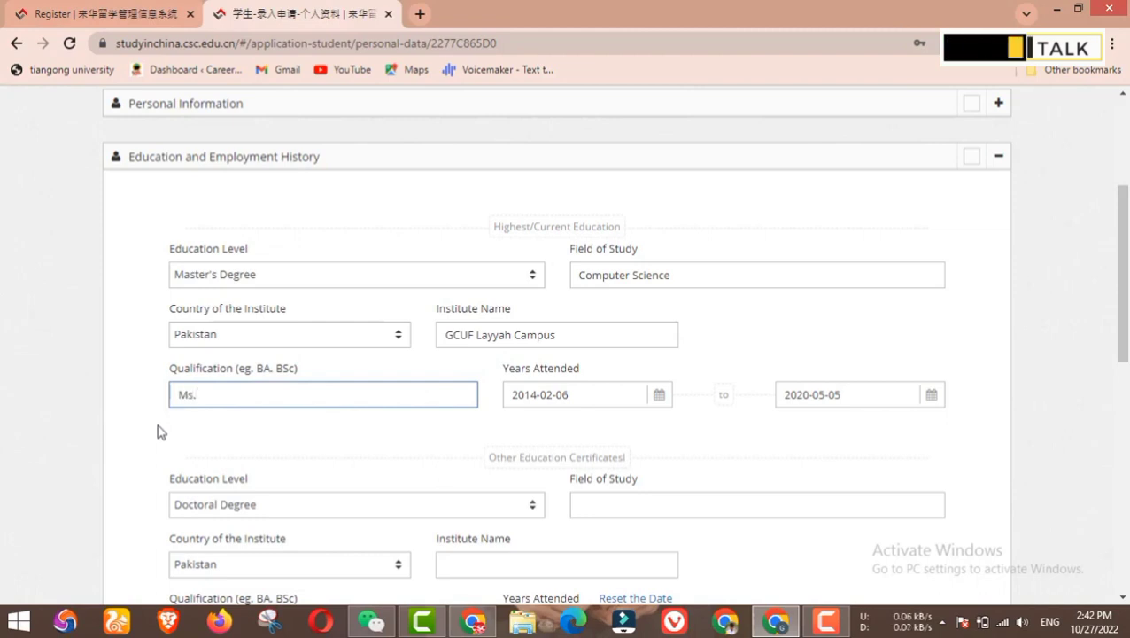
pyautogui.press('BackSpace')
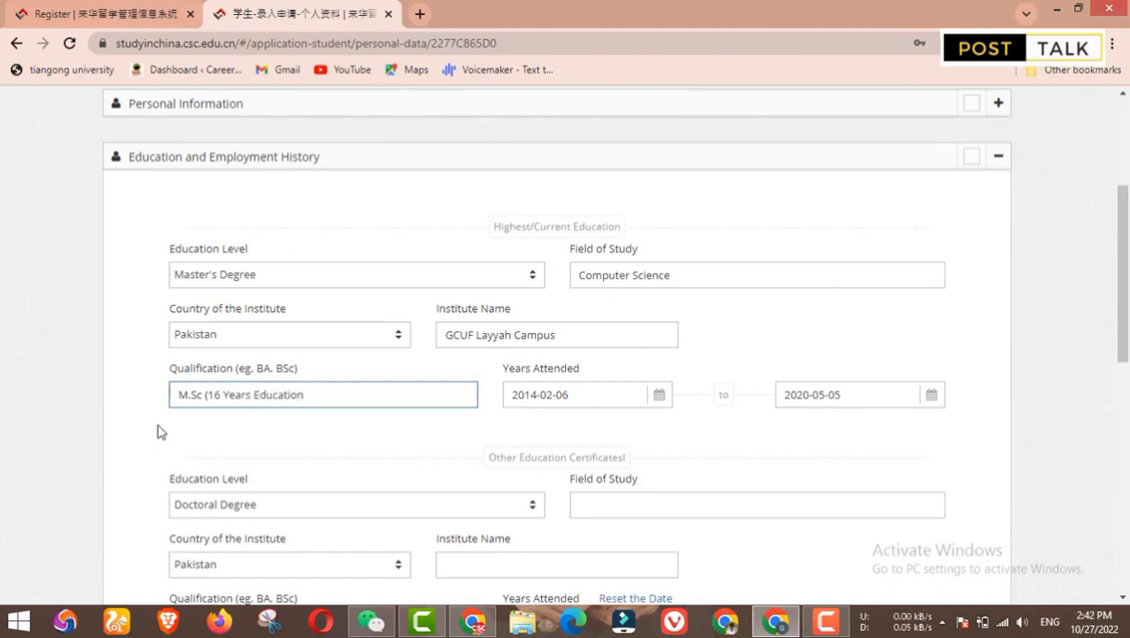
pyautogui.press('BackSpace')
pyautogui.press('BackSpace')
pyautogui.press('BackSpace')
pyautogui.press('BackSpace')
pyautogui.press('BackSpace')
pyautogui.press('BackSpace')
pyautogui.press('BackSpace')
pyautogui.press('BackSpace')
pyautogui.press('BackSpace')
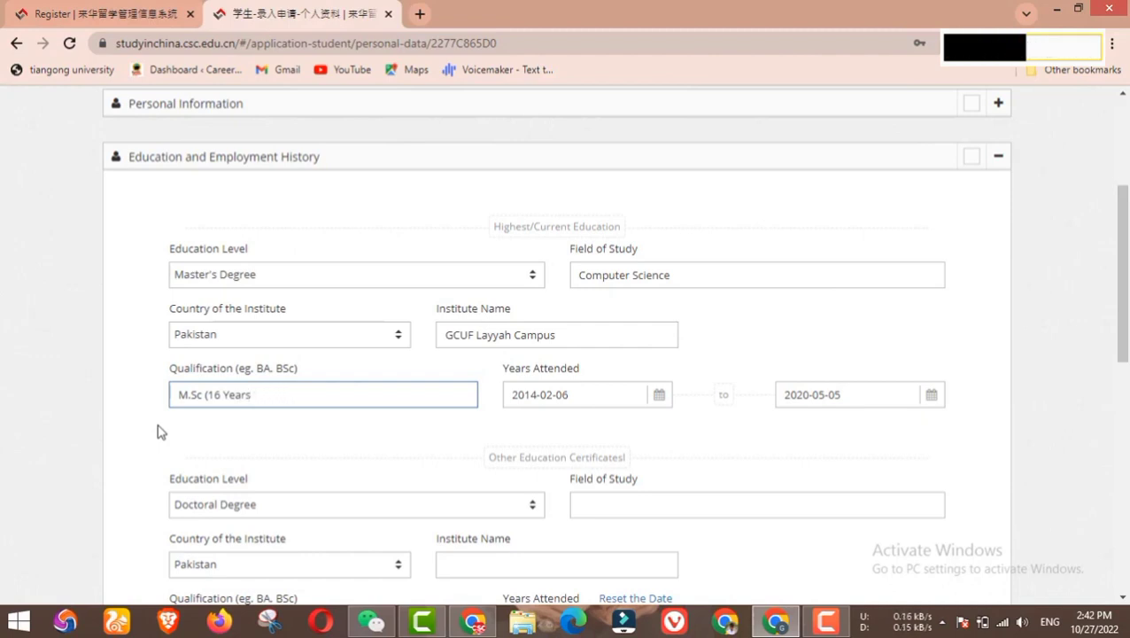
pyautogui.write(')')
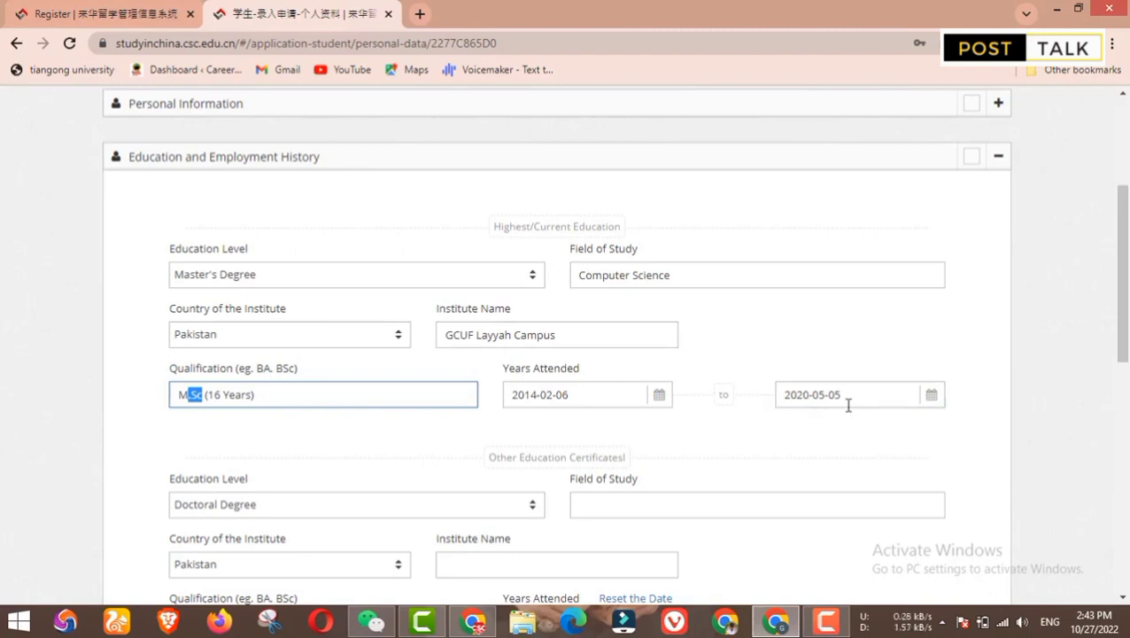
# Step: Compare the Highest/Current Education entries with the fields of the two Other Education Certificates blocks
pyautogui.scroll(-2, 847, 404)
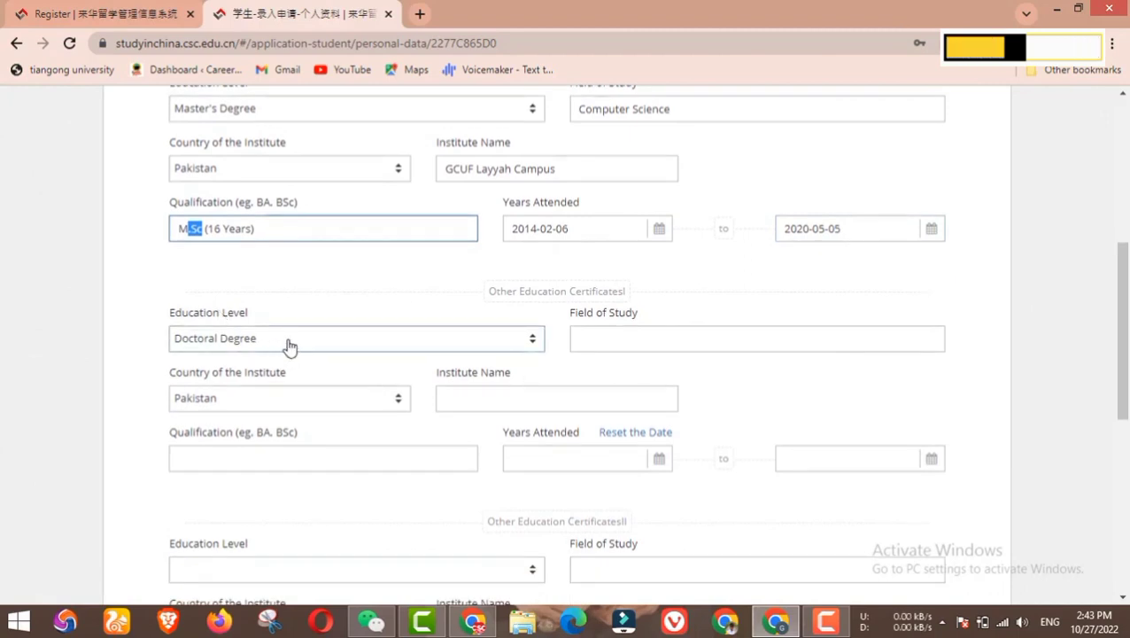
pyautogui.scroll(3, 289, 345)
pyautogui.scroll(-3, 295, 358)
pyautogui.scroll(1, 281, 323)
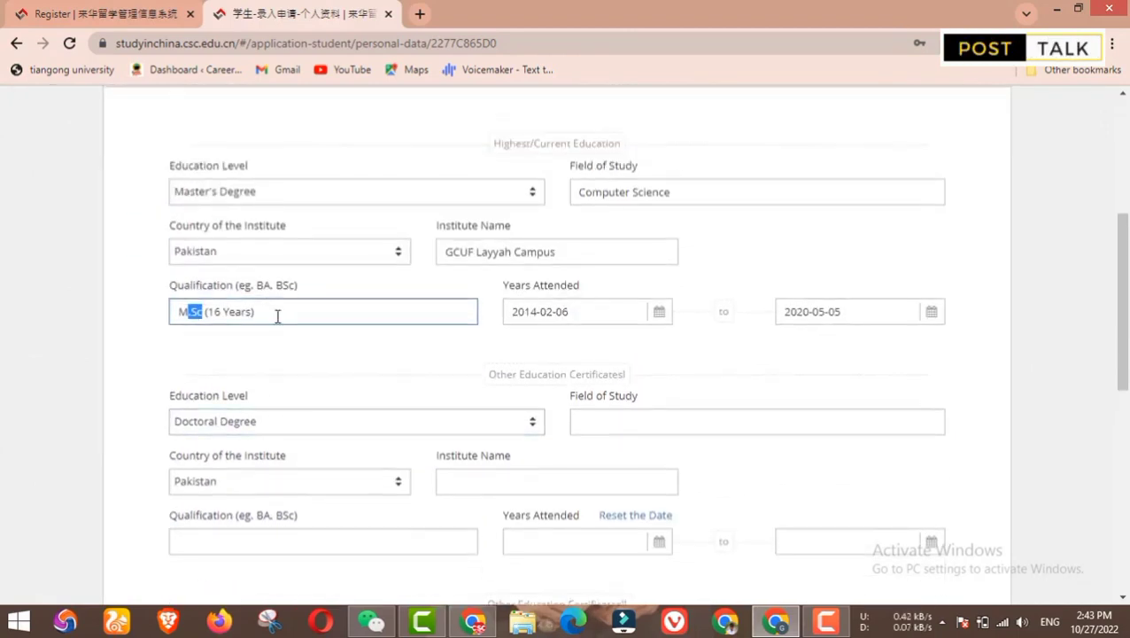
pyautogui.scroll(-4, 282, 288)
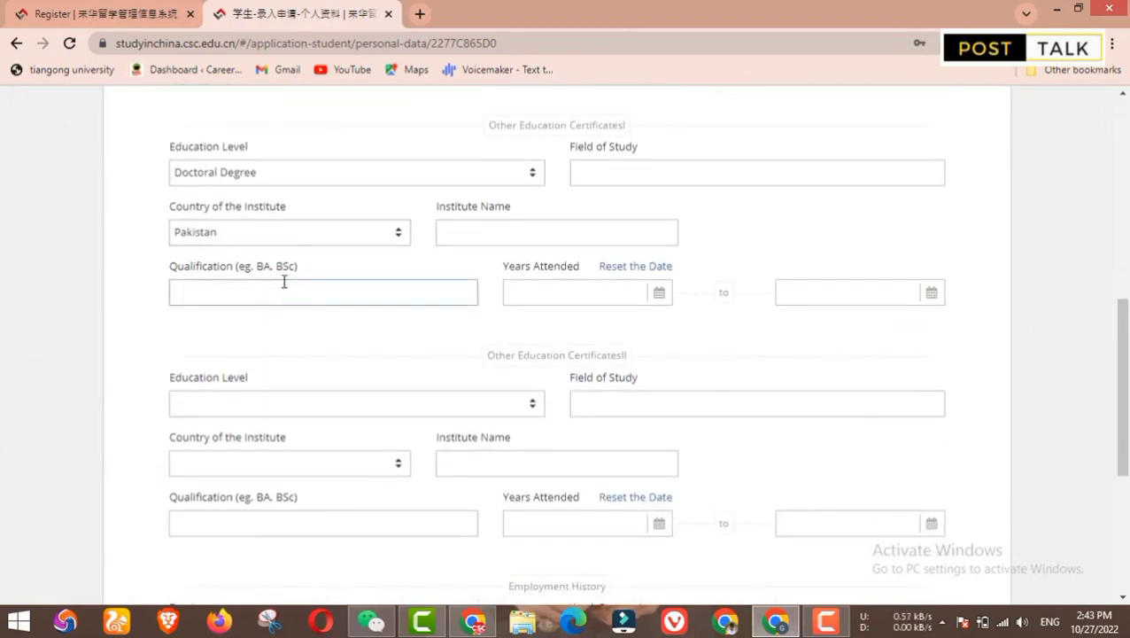
pyautogui.scroll(4, 307, 292)
pyautogui.scroll(1, 359, 270)
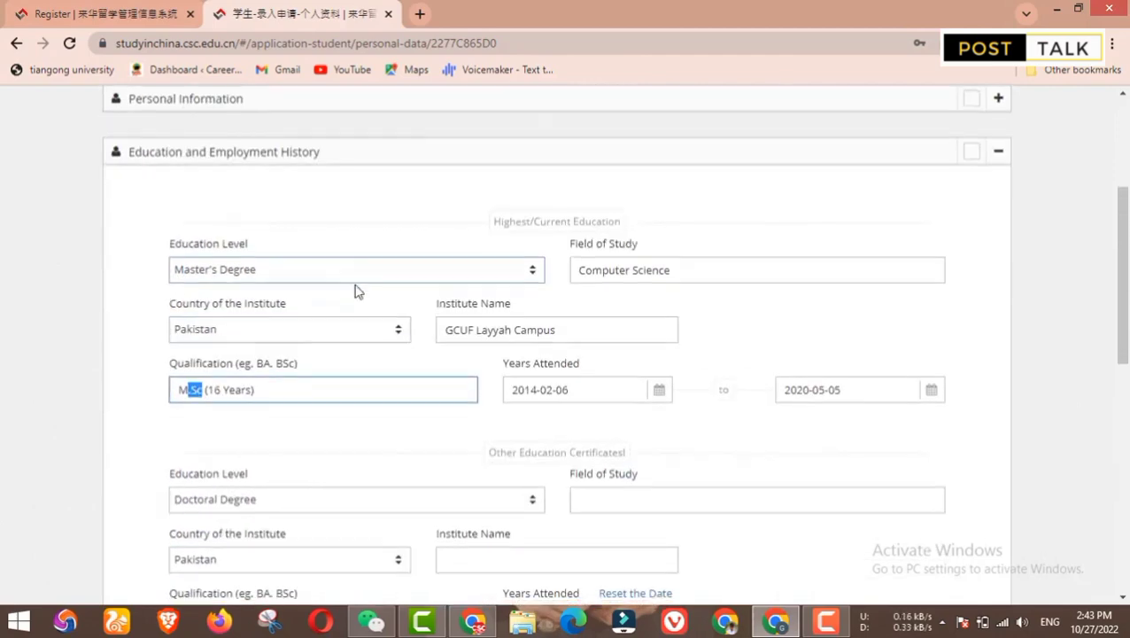
pyautogui.scroll(-1, 354, 288)
pyautogui.scroll(-3, 351, 308)
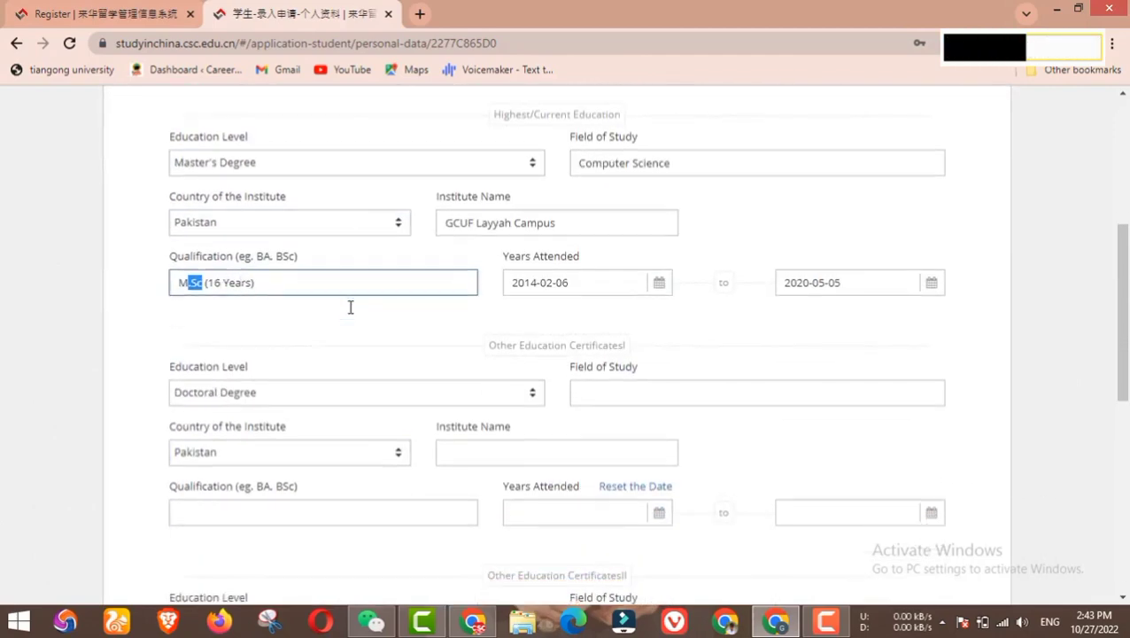
pyautogui.scroll(-1, 245, 359)
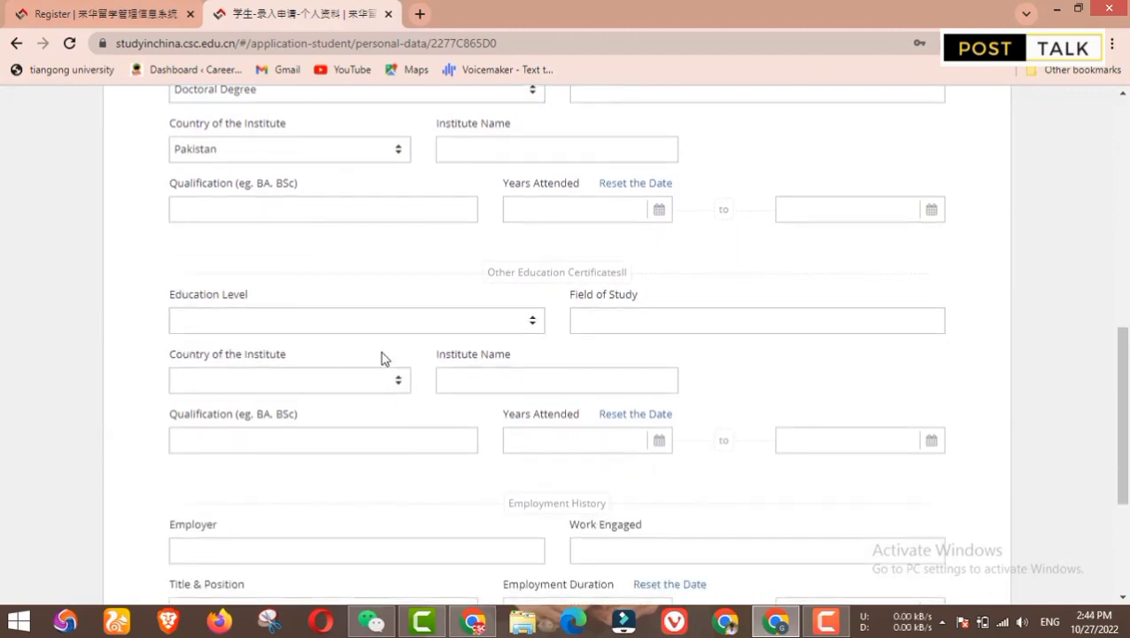
pyautogui.scroll(2, 394, 364)
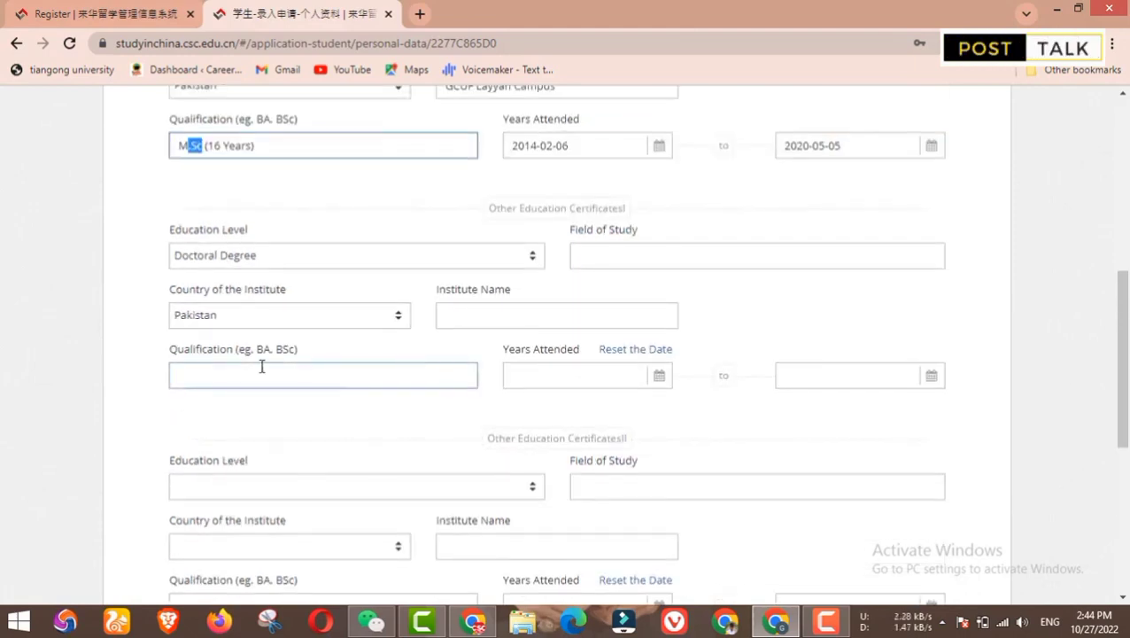
pyautogui.scroll(-1, 263, 366)
pyautogui.scroll(3, 139, 346)
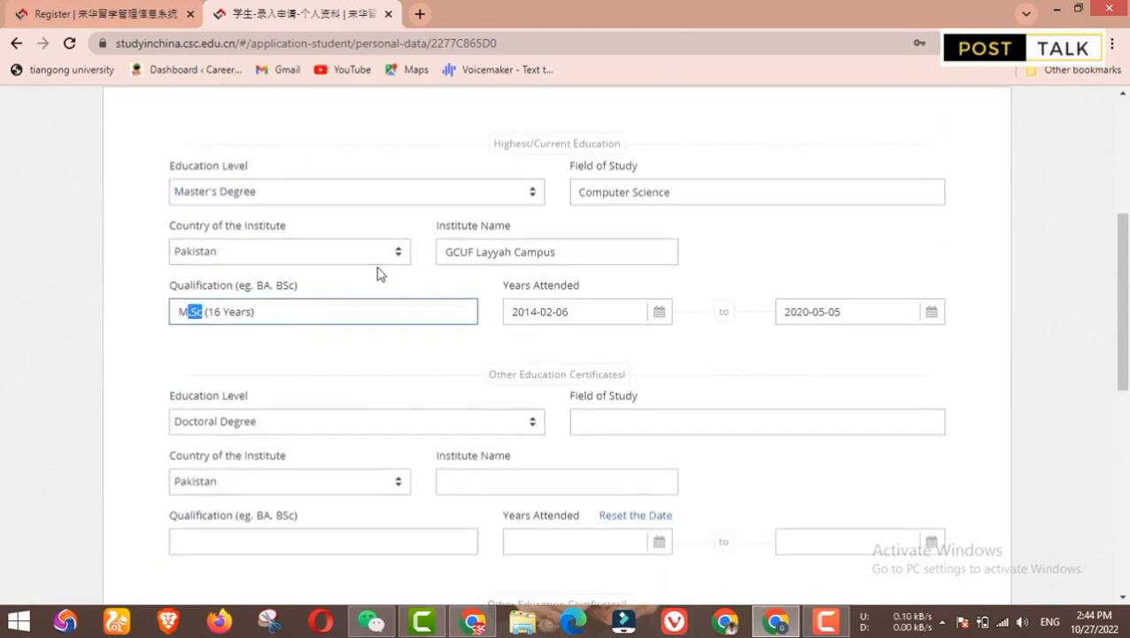
pyautogui.scroll(-5, 282, 341)
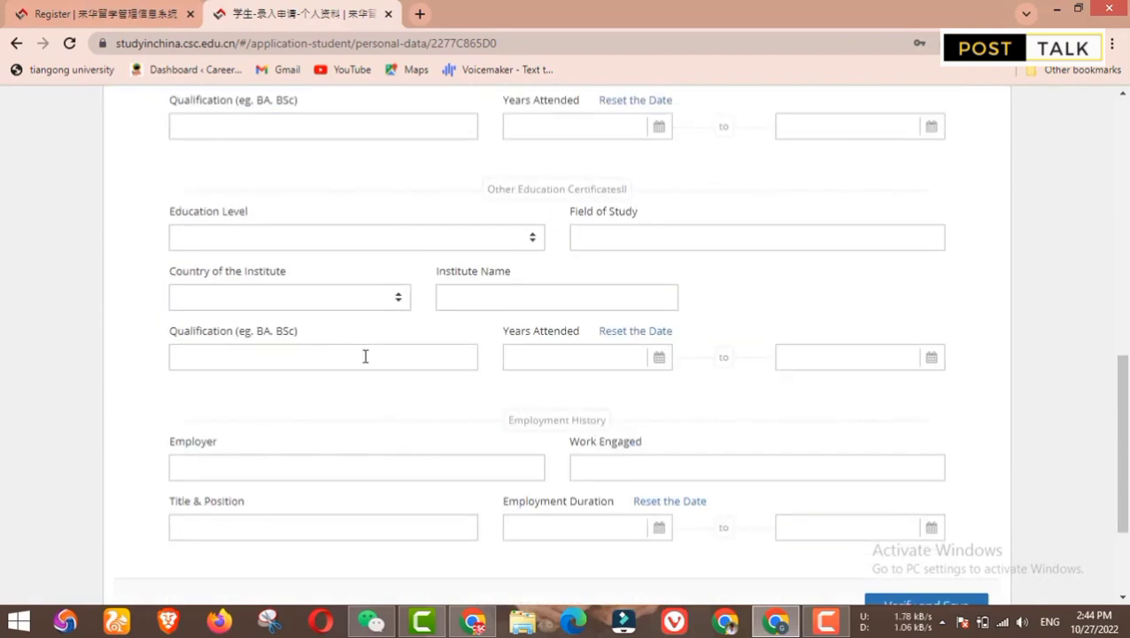
pyautogui.scroll(2, 366, 355)
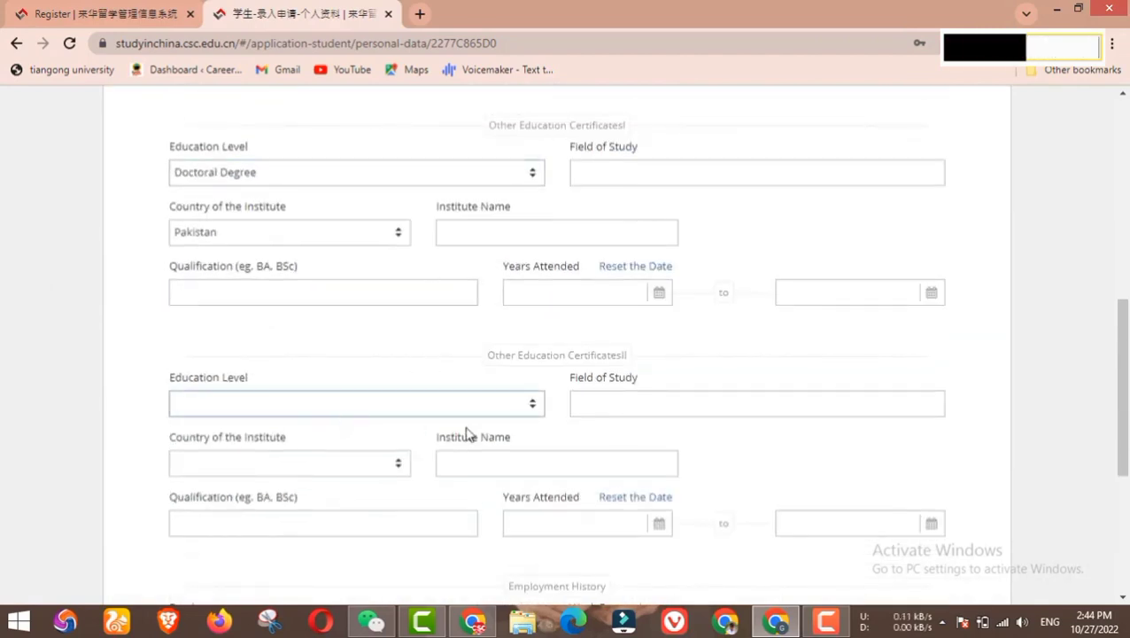
# Step: Verify and save the Education and Employment History section, leaving the employment history fields blank
pyautogui.scroll(-2, 487, 431)
pyautogui.scroll(-2, 506, 428)
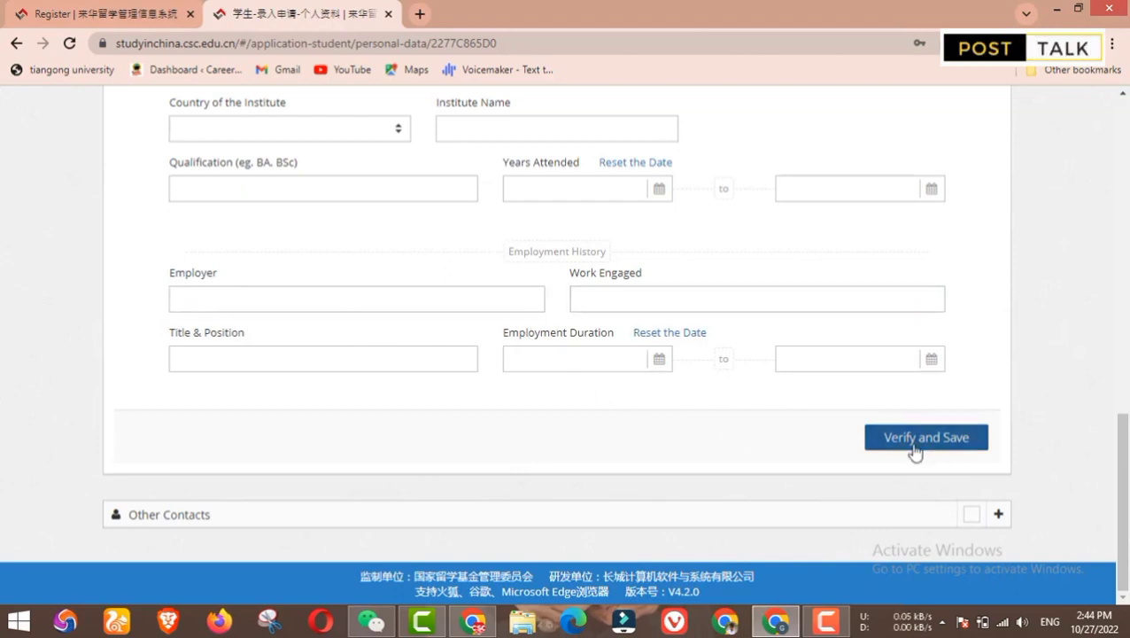
pyautogui.click(969, 454)
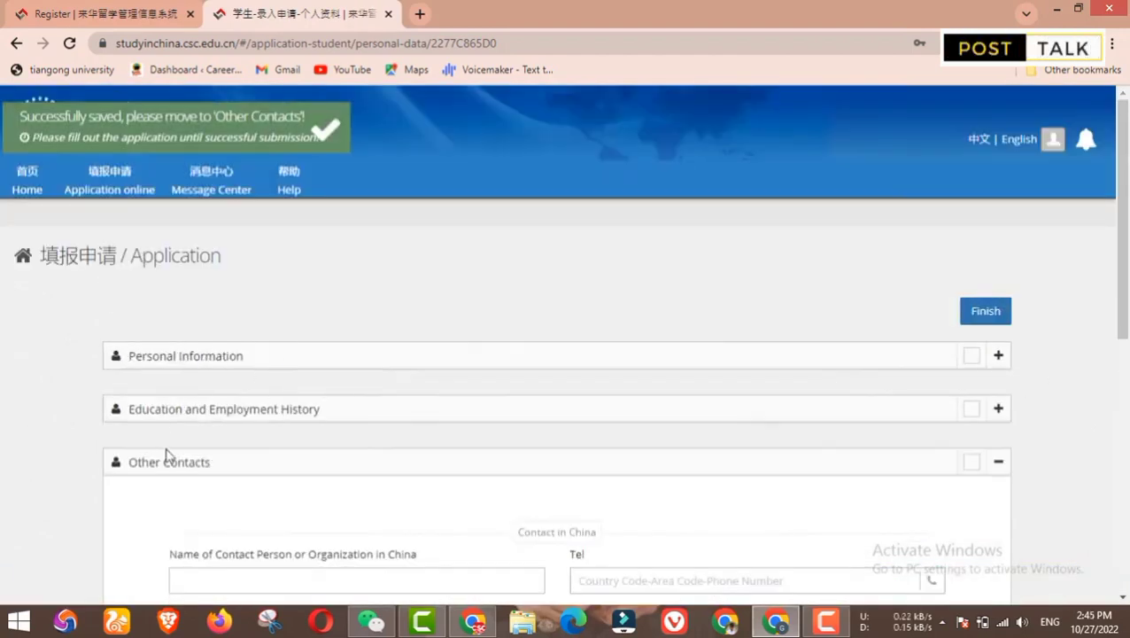
# Step: Look over the Other Contacts section, covering the Contact in China fields and the family members' names, ages and occupations
pyautogui.scroll(-6, 462, 398)
pyautogui.scroll(3, 458, 403)
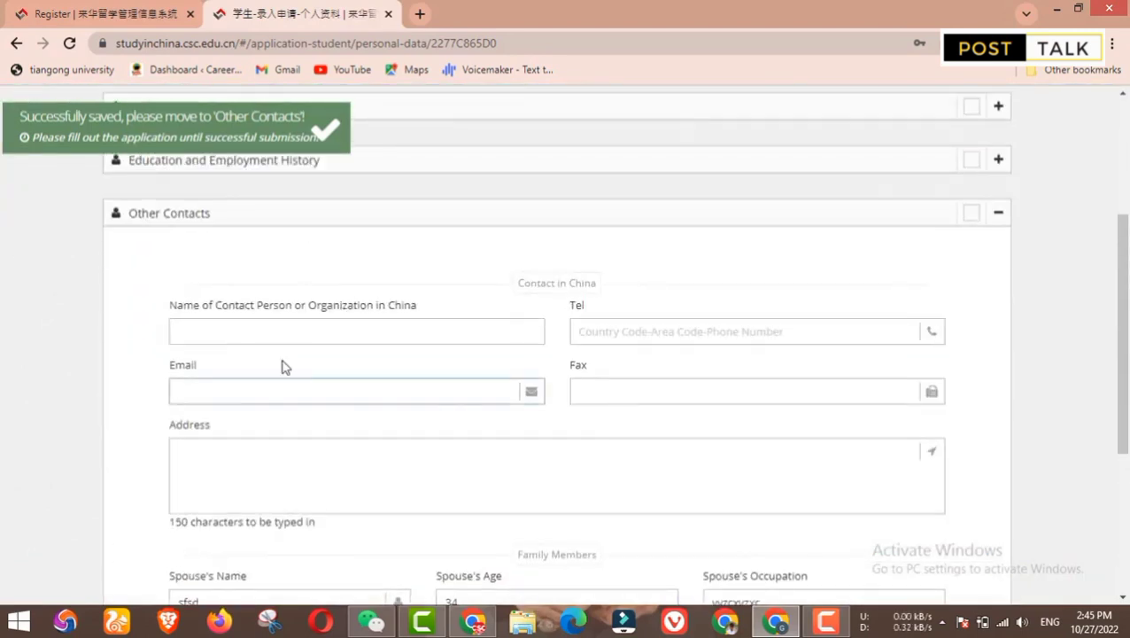
pyautogui.click(273, 330)
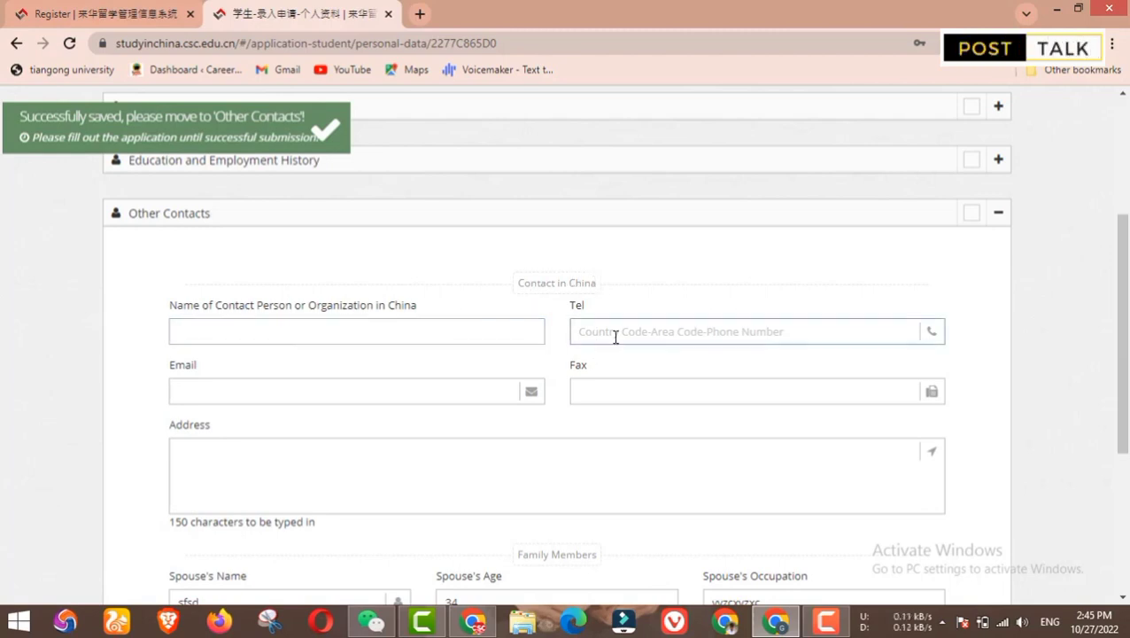
pyautogui.scroll(-1, 646, 335)
pyautogui.scroll(1, 531, 326)
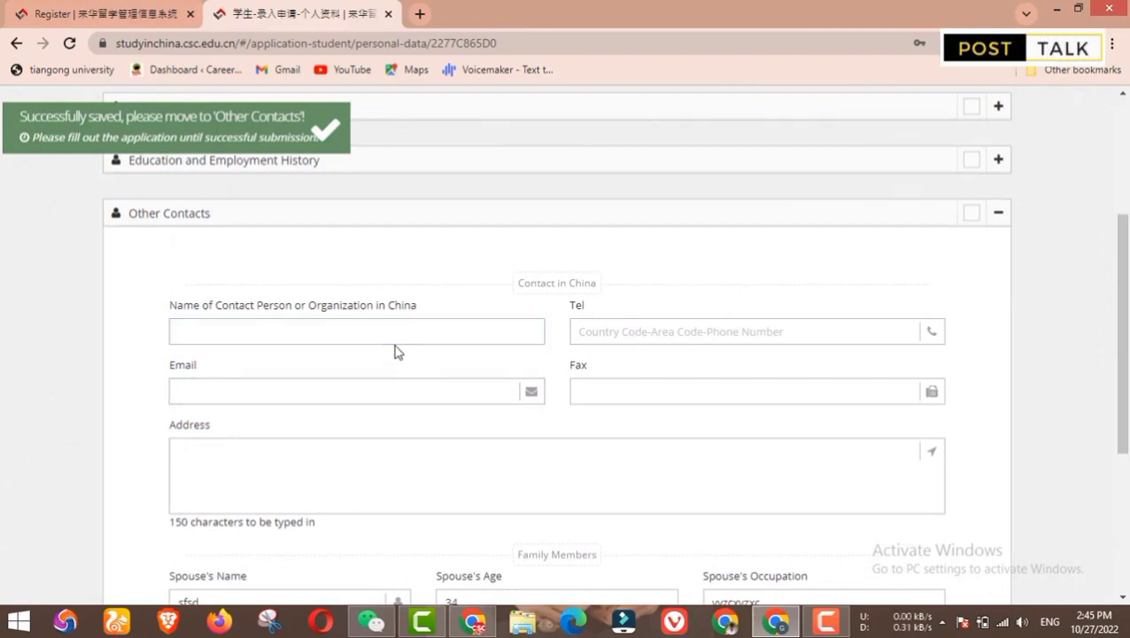
pyautogui.click(425, 338)
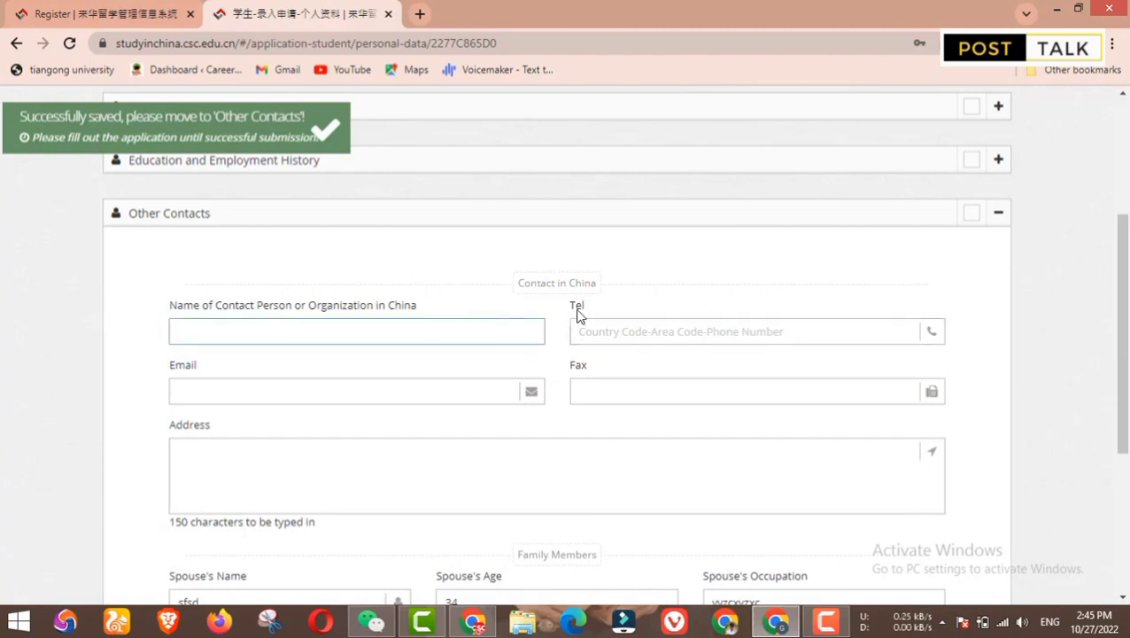
pyautogui.scroll(-2, 373, 452)
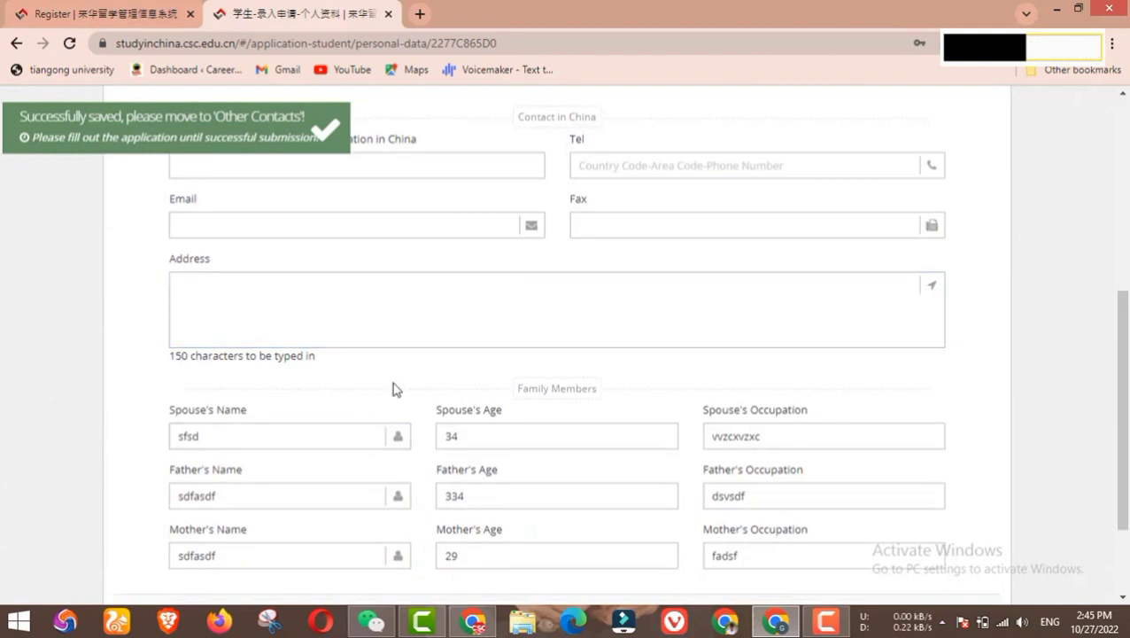
pyautogui.scroll(2, 396, 389)
pyautogui.scroll(-2, 424, 383)
pyautogui.scroll(1, 443, 338)
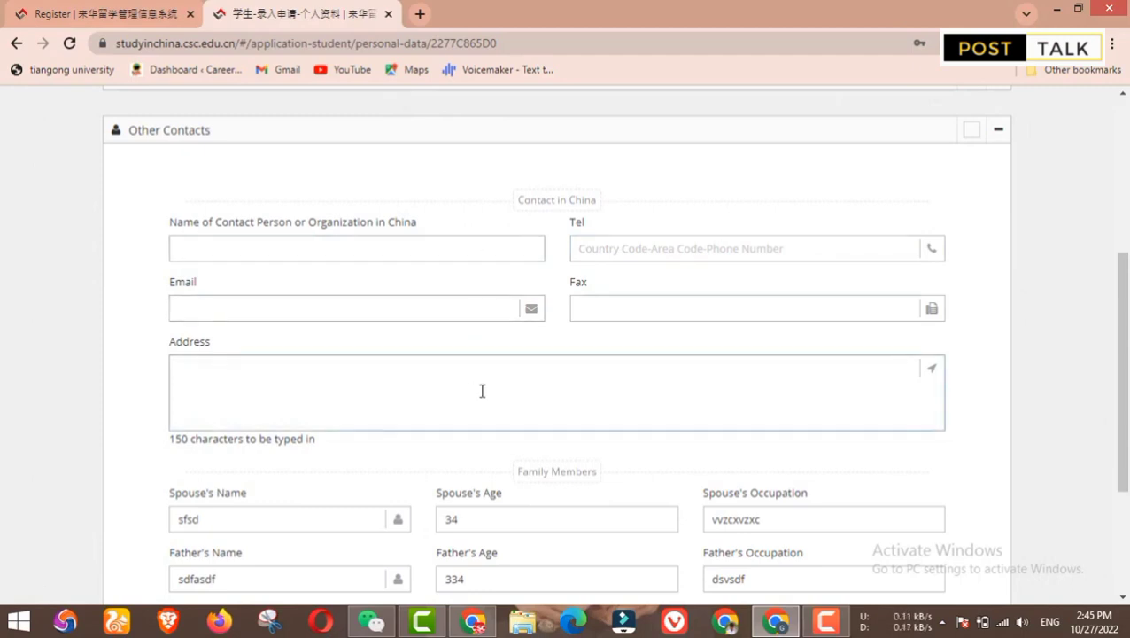
pyautogui.scroll(-2, 481, 391)
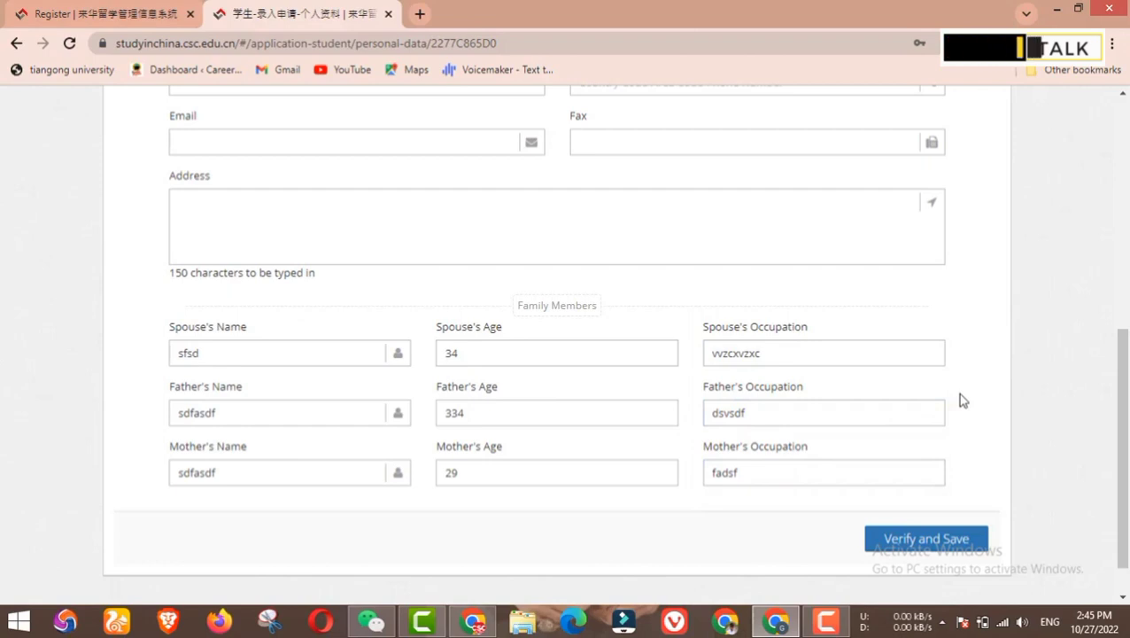
pyautogui.scroll(1, 727, 434)
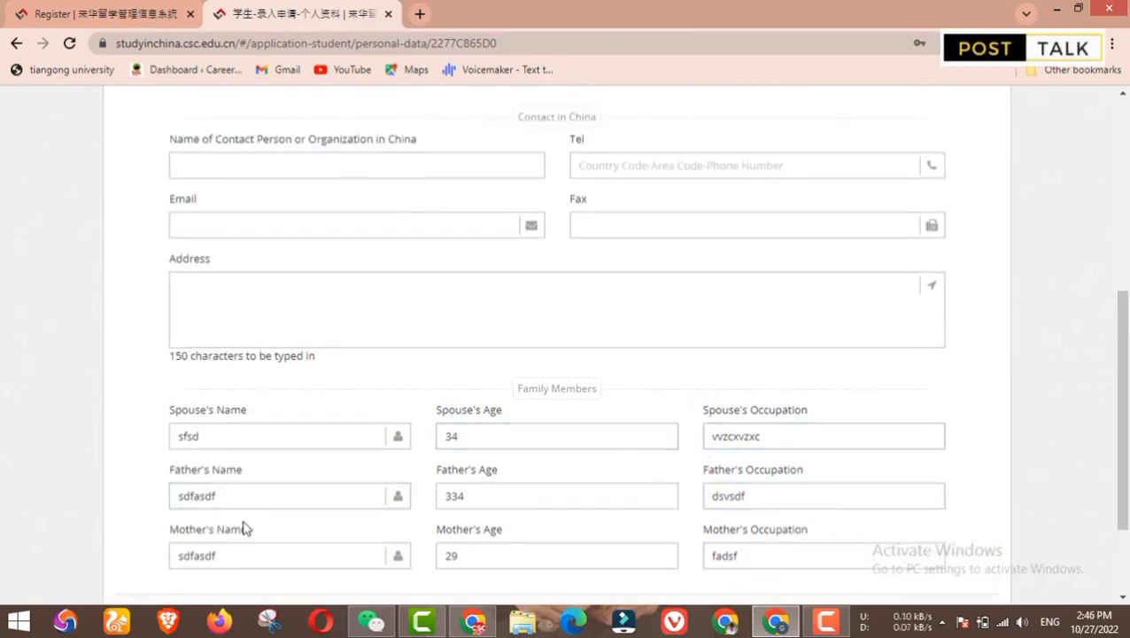
# Step: Verify and save the Other Contacts section, and finish the personal details
pyautogui.scroll(-1, 246, 529)
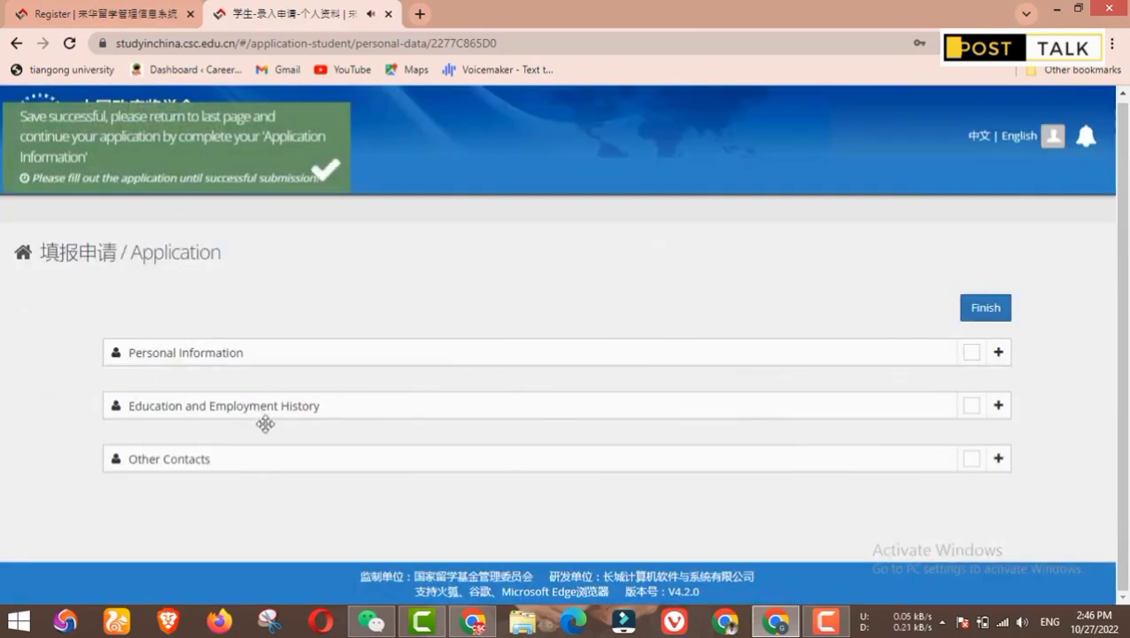
pyautogui.click(982, 309)
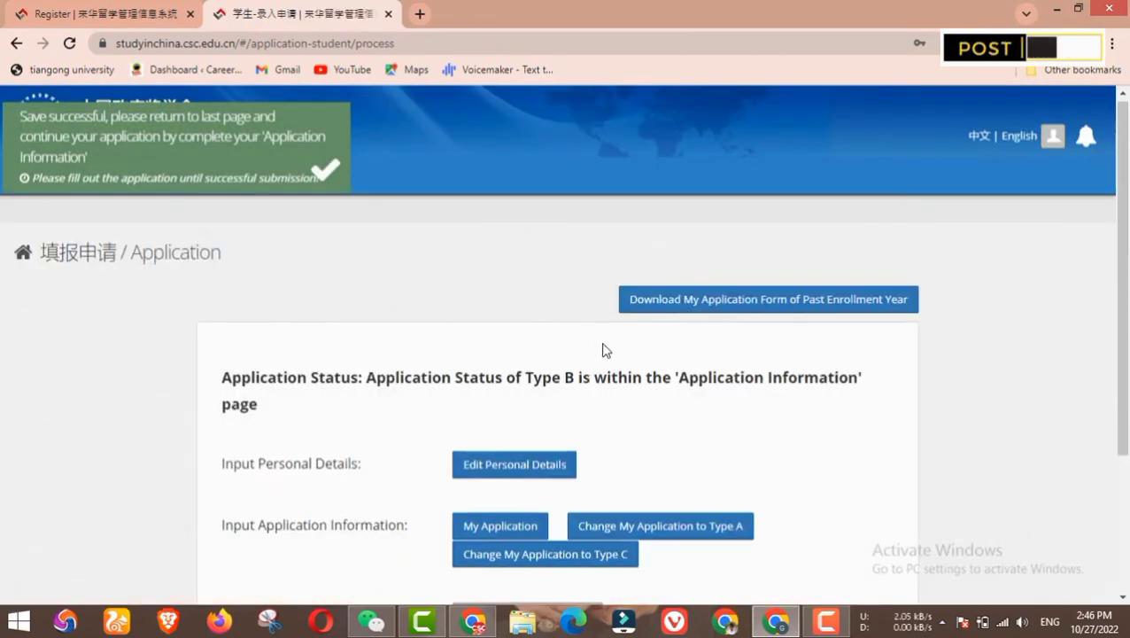
# Step: Open the list of applications under Input Application Information
pyautogui.scroll(-1, 629, 381)
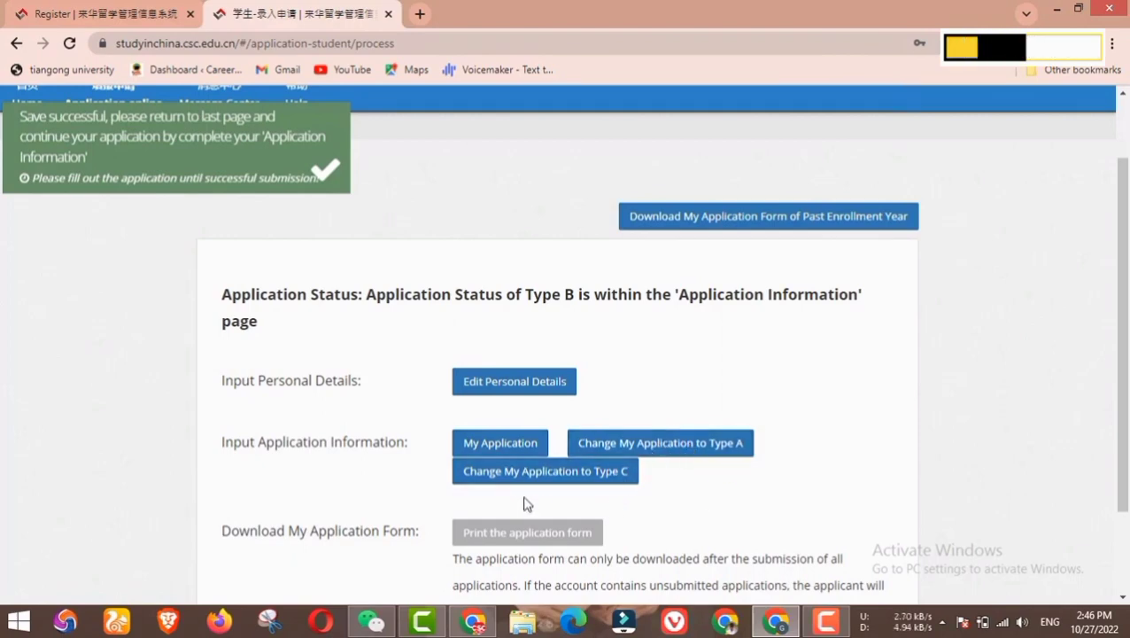
pyautogui.click(518, 447)
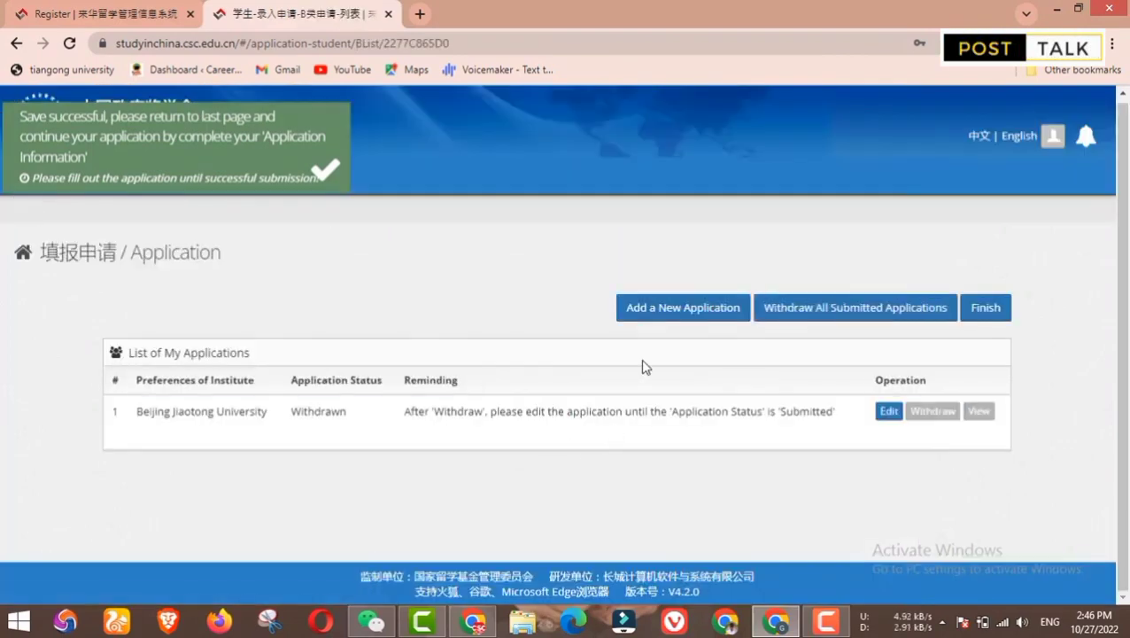
pyautogui.click(998, 314)
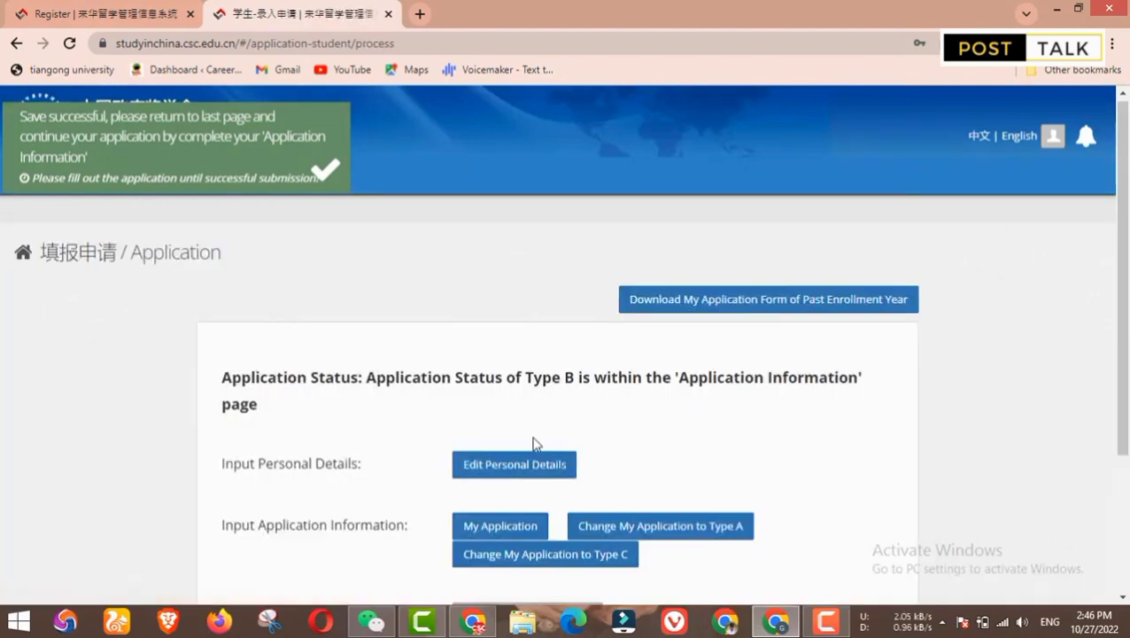
pyautogui.scroll(-2, 531, 438)
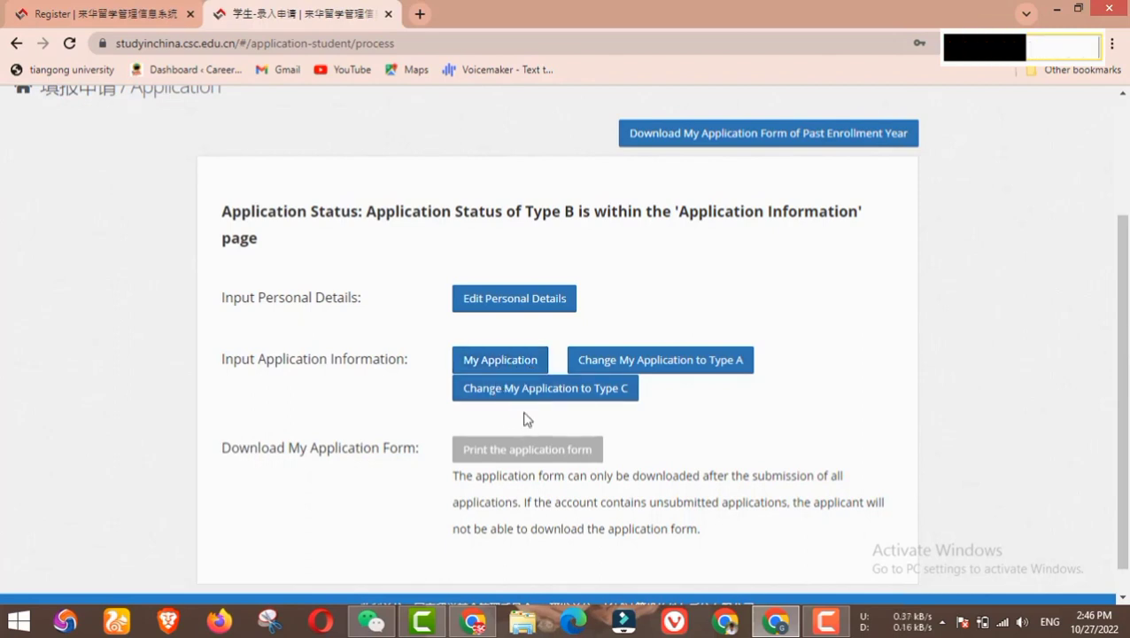
pyautogui.click(499, 360)
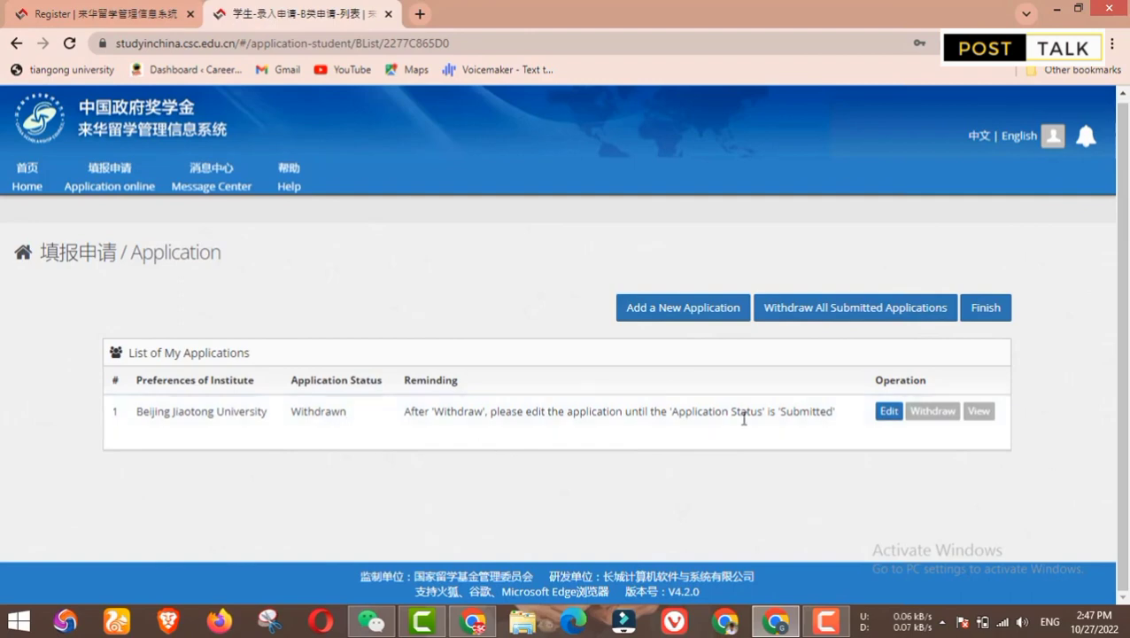
# Step: Try to add a new application, and open the withdrawn Beijing Jiaotong University application for editing
pyautogui.click(660, 310)
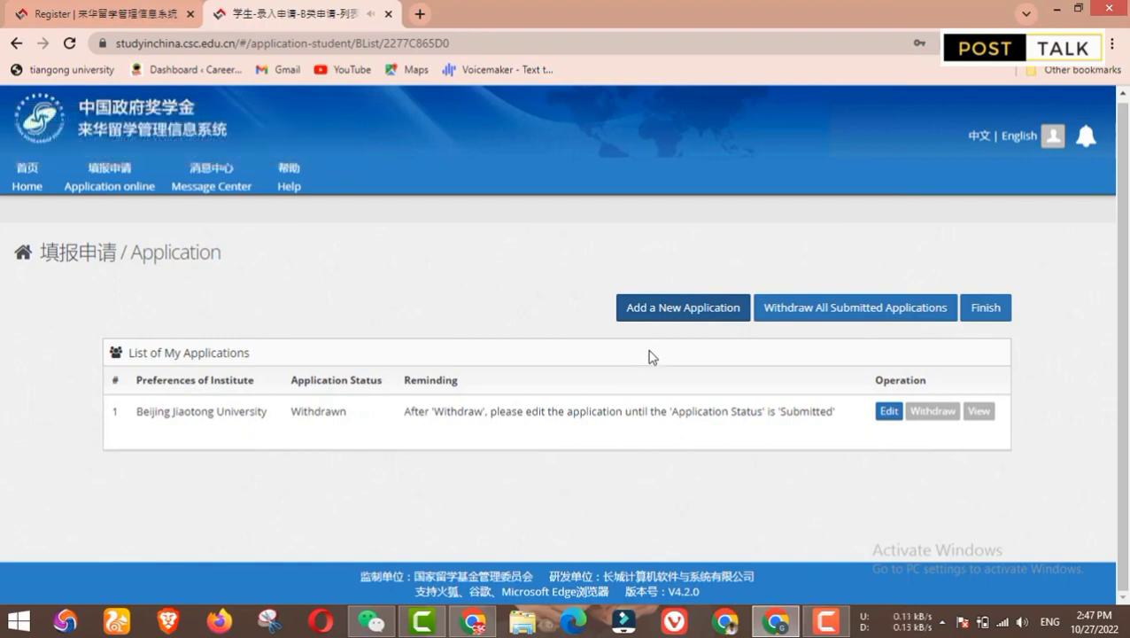
pyautogui.click(644, 311)
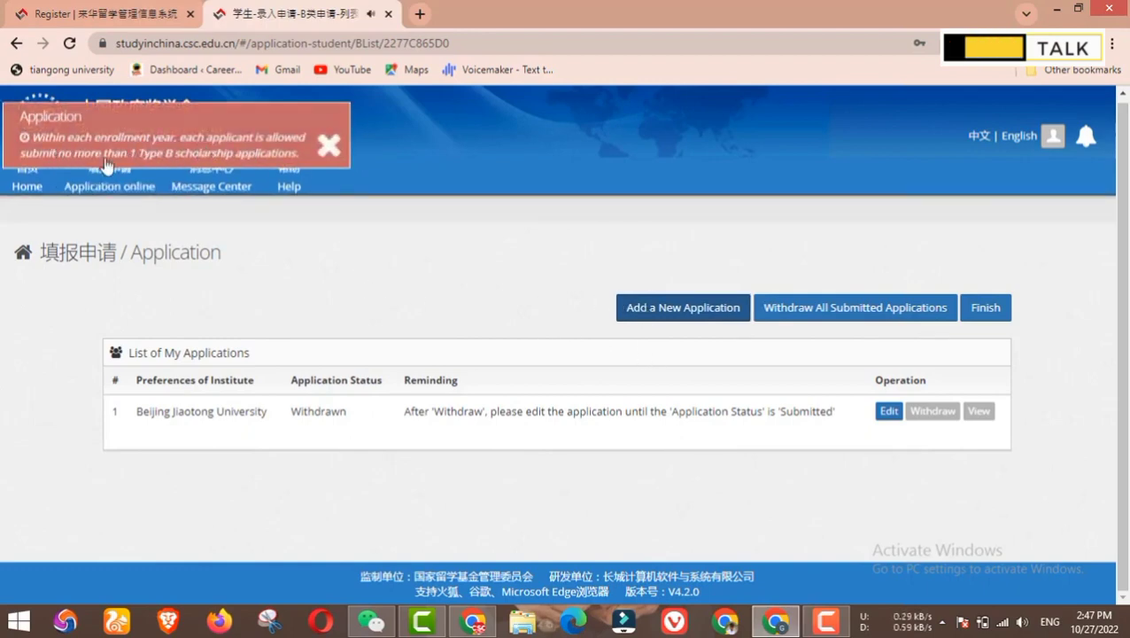
pyautogui.click(259, 166)
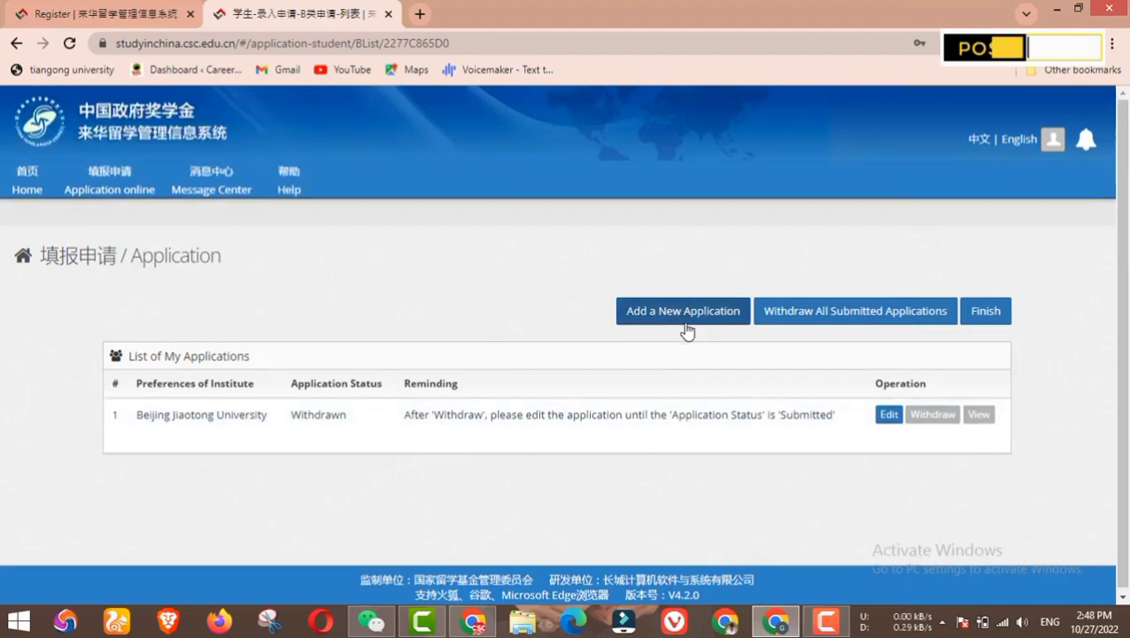
pyautogui.click(890, 415)
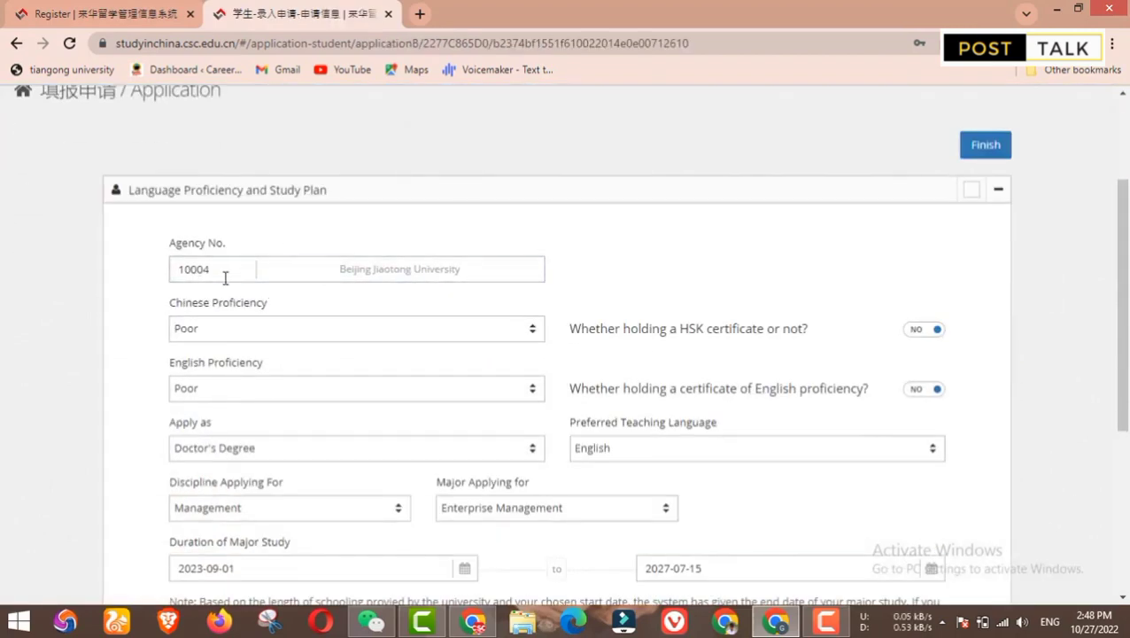
# Step: Search the web in a new tab for "csc universities agency number csc guide"
pyautogui.click(420, 13)
pyautogui.write('a')
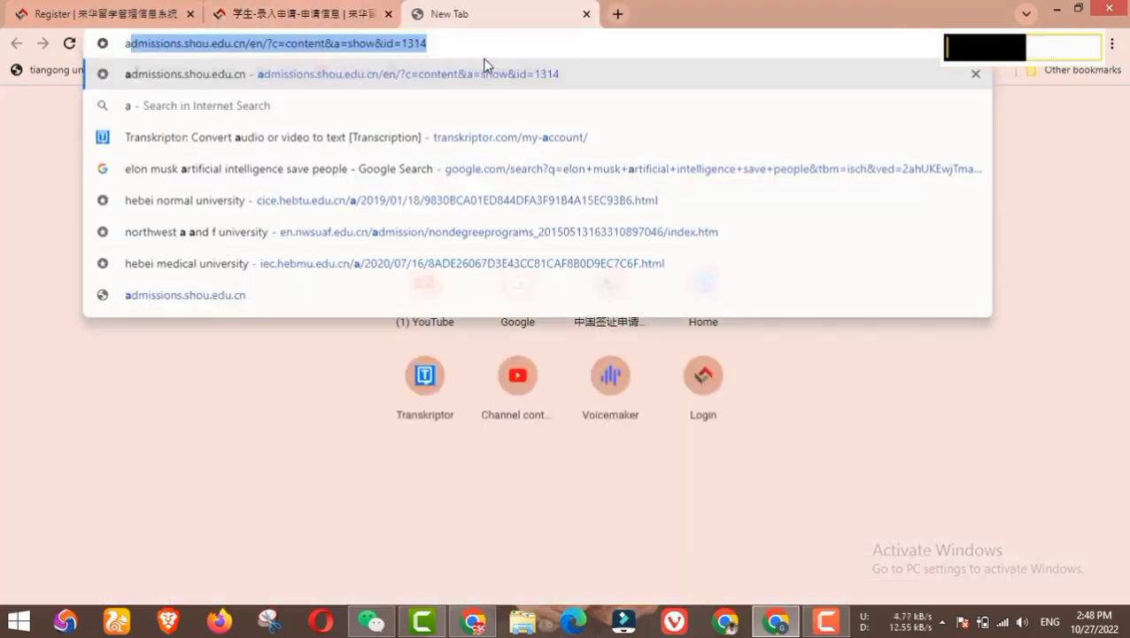
pyautogui.write('/s')
pyautogui.press('BackSpace')
pyautogui.press('BackSpace')
pyautogui.press('BackSpace')
pyautogui.write('csc unive')
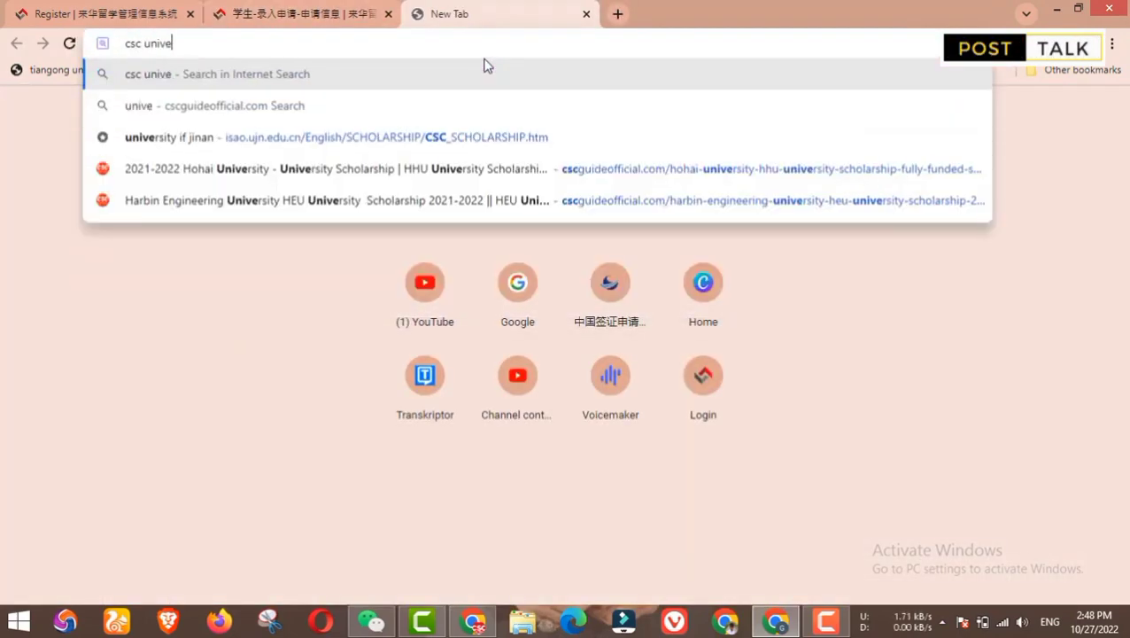
pyautogui.write('rsities agency number')
pyautogui.press('Return')
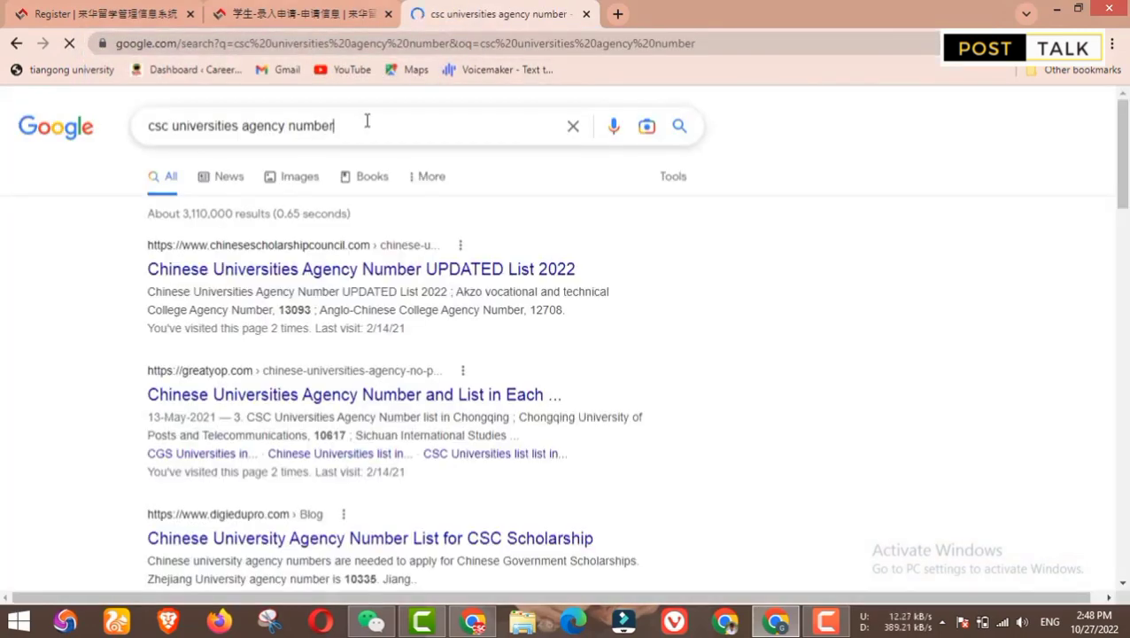
pyautogui.write('csc guide')
pyautogui.press('Return')
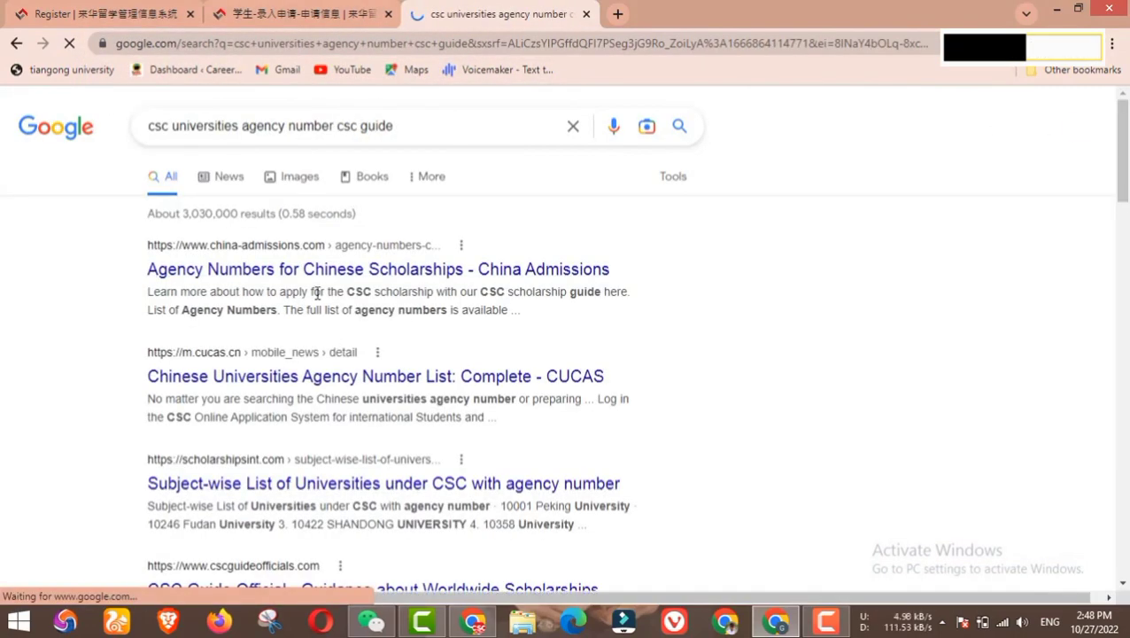
# Step: Open the CSC Guide Official home page and its list of universities with agency numbers in separate new tabs
pyautogui.scroll(-3, 317, 294)
pyautogui.rightClick(308, 345)
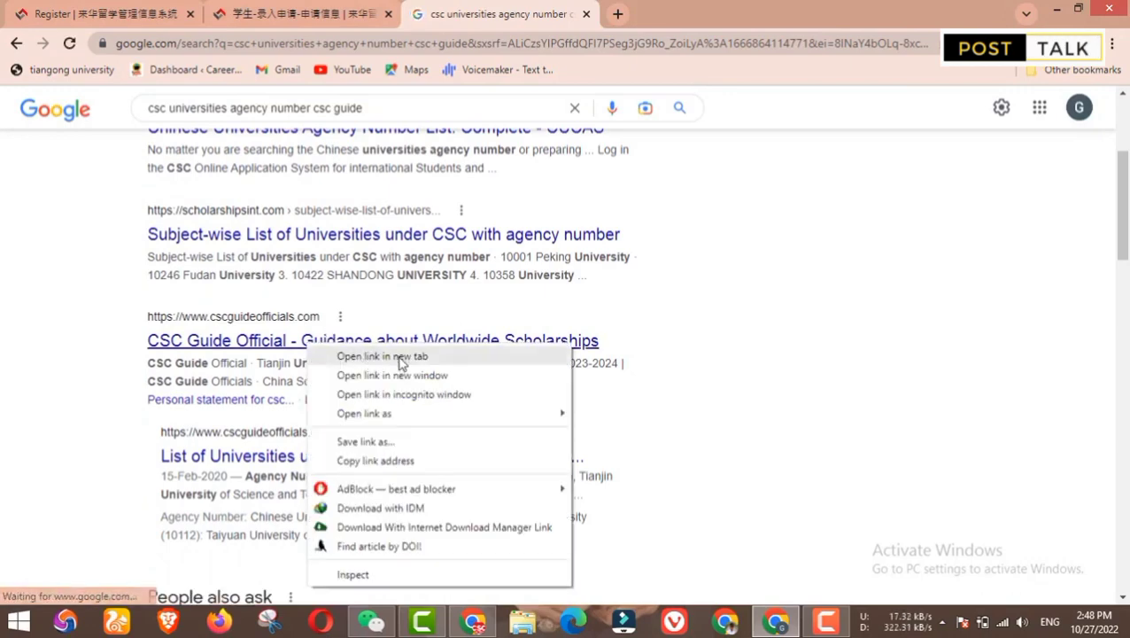
pyautogui.click(399, 356)
pyautogui.scroll(-1, 385, 376)
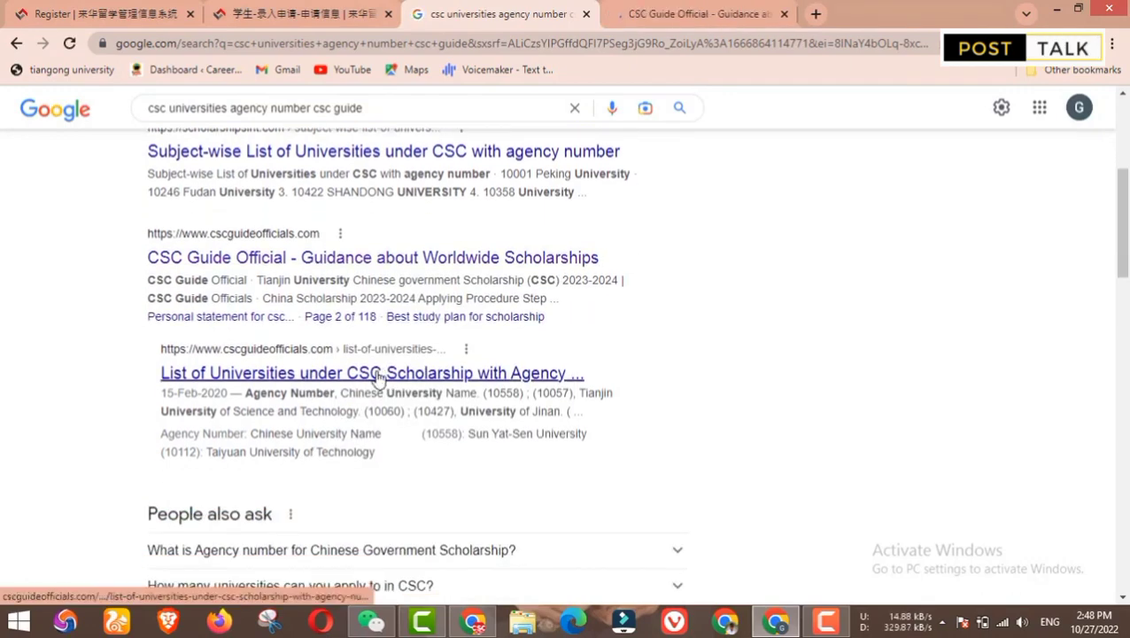
pyautogui.rightClick(378, 375)
pyautogui.click(483, 142)
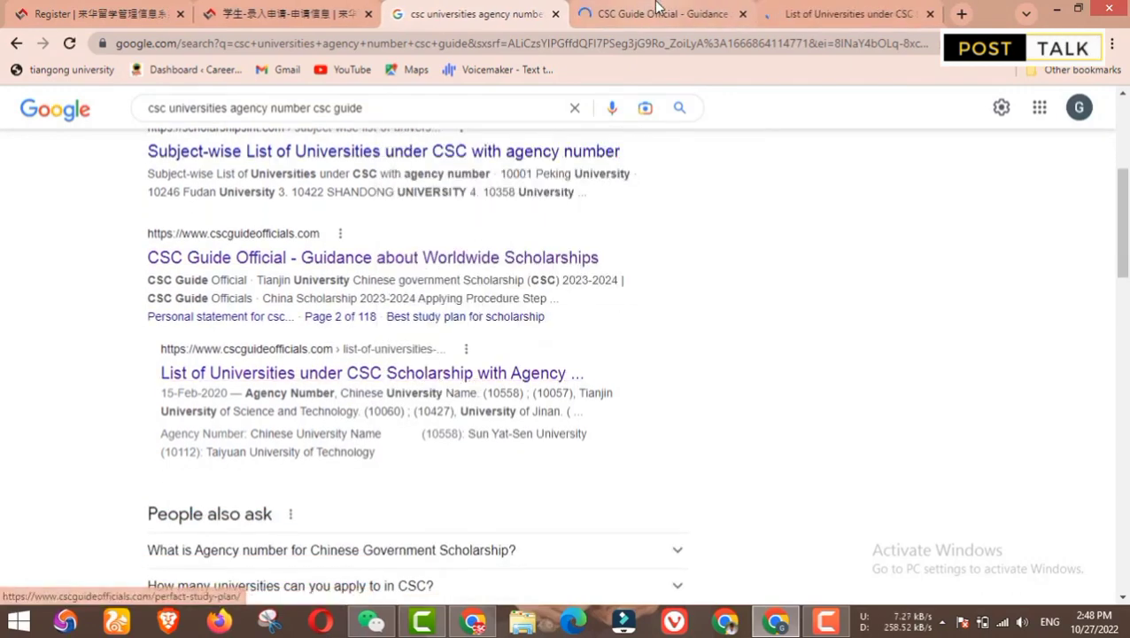
# Step: Glance through the CSC Guide Official home page, close it and switch to the university list page
pyautogui.click(656, 9)
pyautogui.scroll(-5, 763, 131)
pyautogui.scroll(5, 763, 131)
pyautogui.click(742, 13)
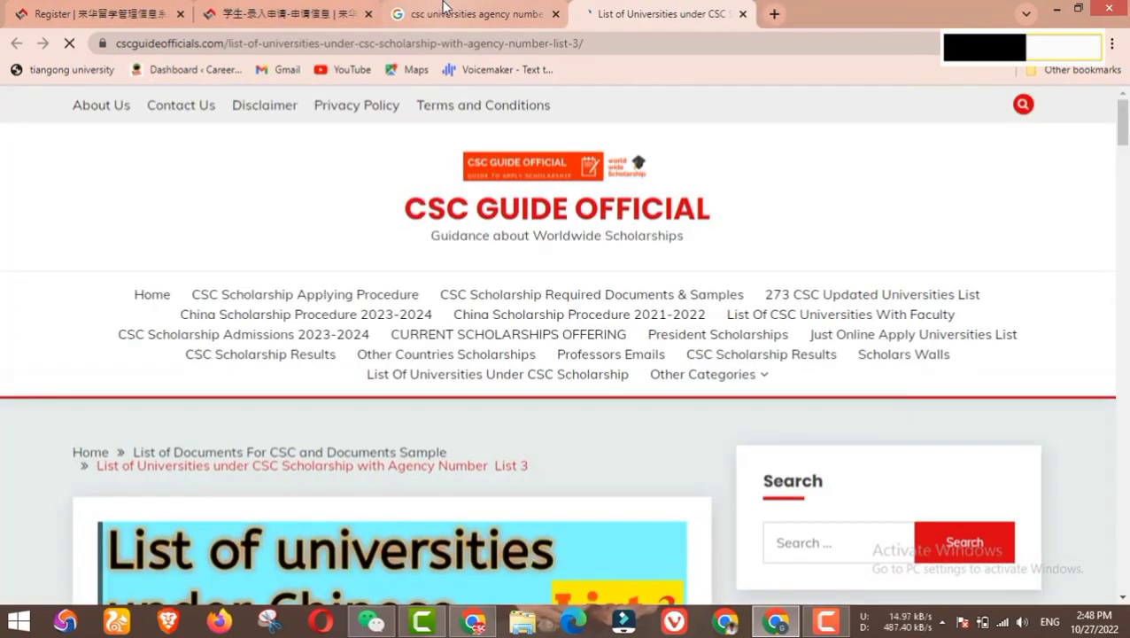
pyautogui.click(446, 7)
pyautogui.click(664, 13)
# Step: Decline the site's notification request and look through the List 3 table of agency numbers and Chinese university names
pyautogui.scroll(-7, 494, 358)
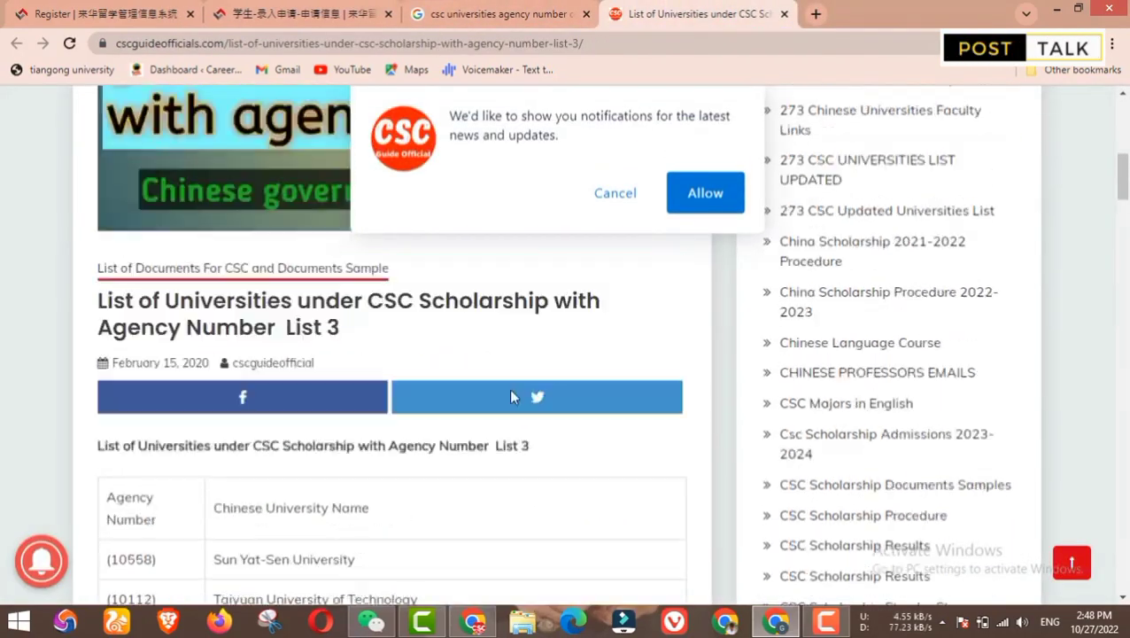
pyautogui.scroll(3, 510, 397)
pyautogui.click(620, 193)
pyautogui.scroll(-5, 456, 413)
pyautogui.scroll(4, 454, 430)
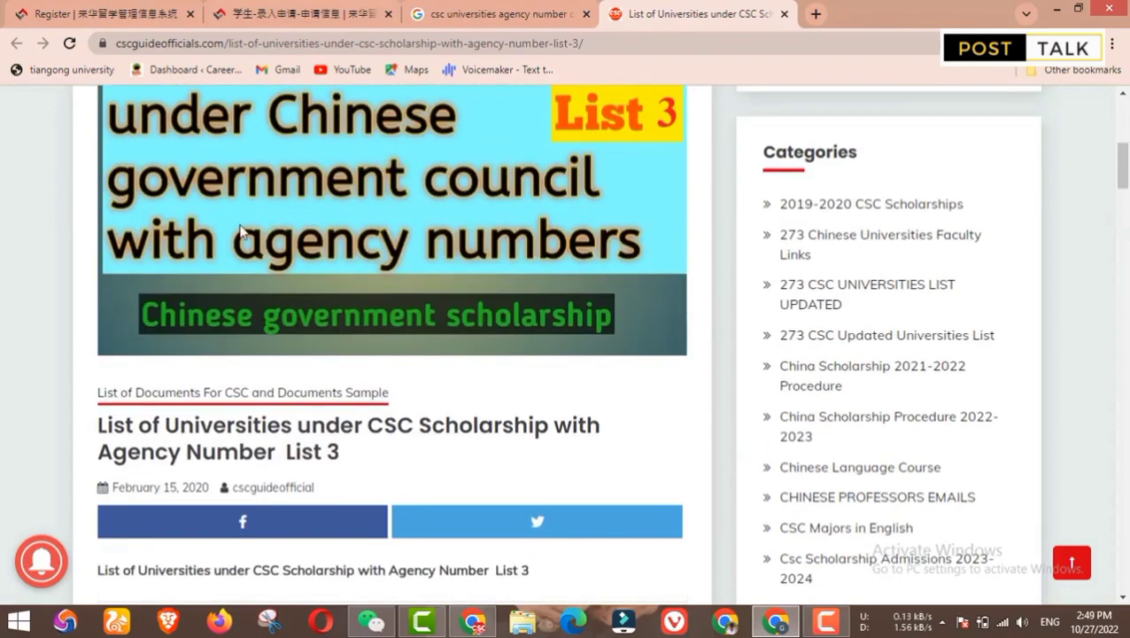
pyautogui.scroll(-7, 416, 327)
pyautogui.scroll(4, 333, 368)
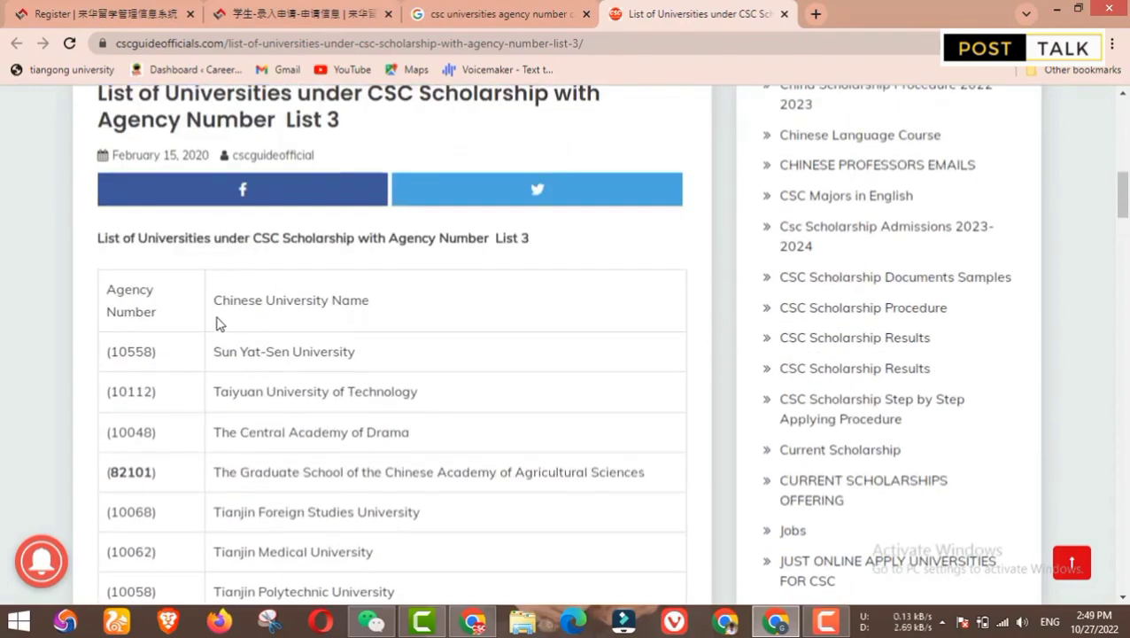
pyautogui.scroll(-9, 182, 341)
pyautogui.scroll(6, 204, 341)
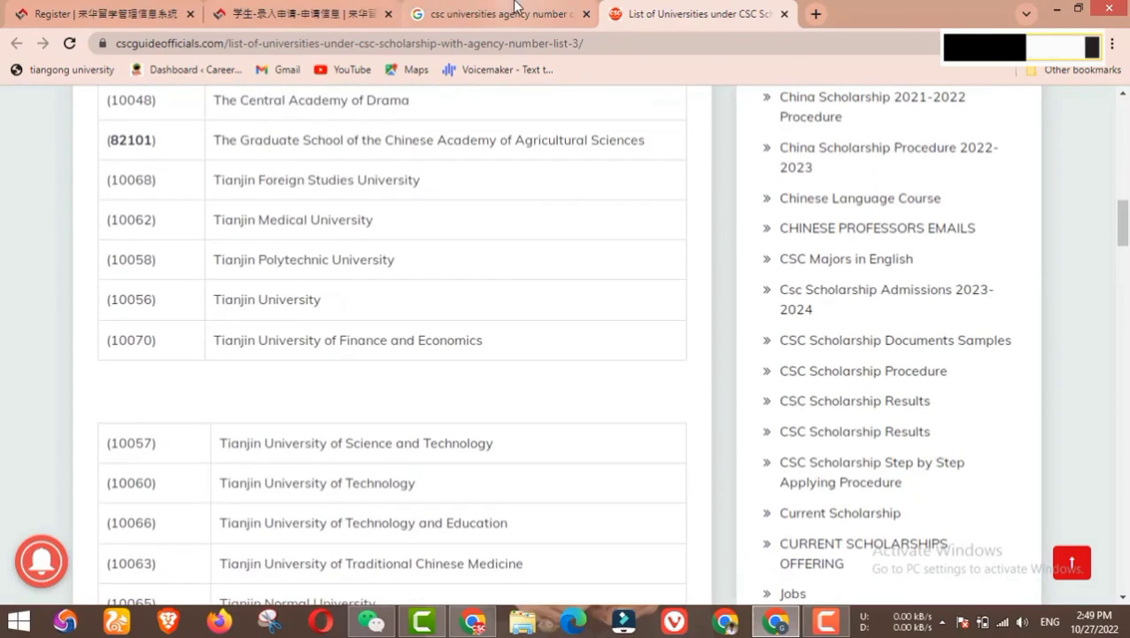
# Step: Copy Xi'an Jiaotong University's agency number 10698 from the list into the application's Agency No. field
pyautogui.click(348, 9)
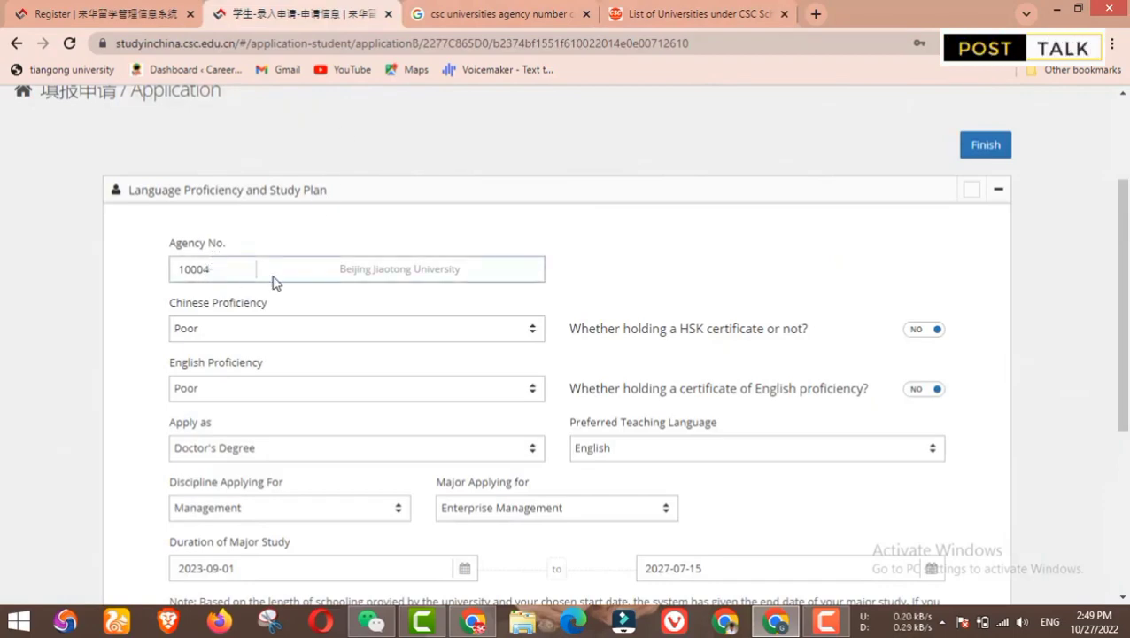
pyautogui.click(699, 13)
pyautogui.scroll(-6, 517, 350)
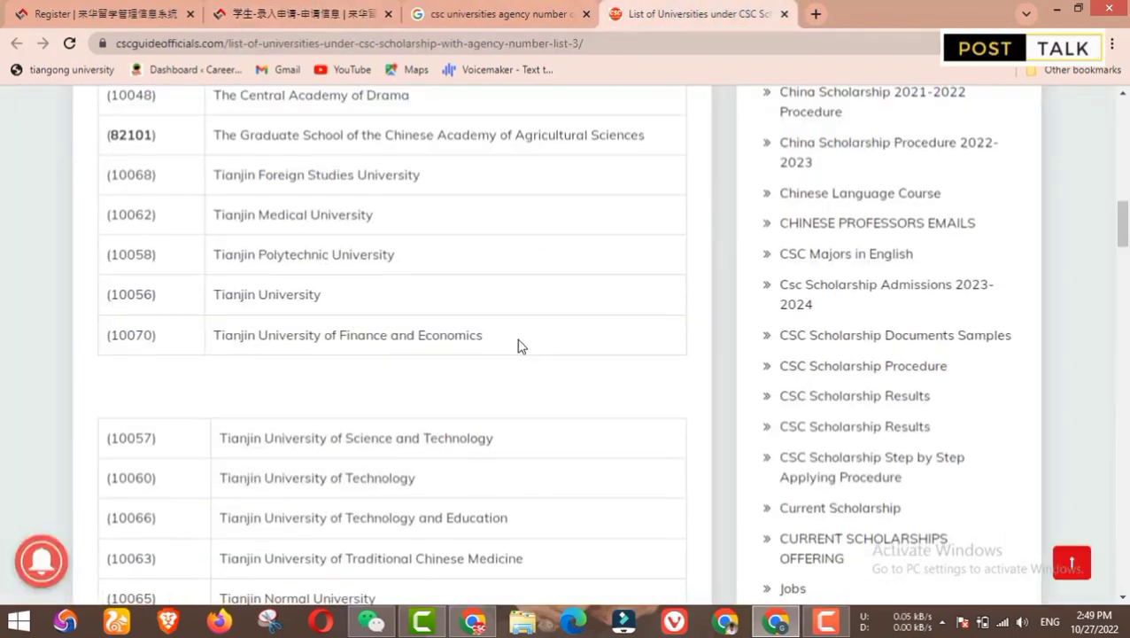
pyautogui.scroll(-8, 517, 371)
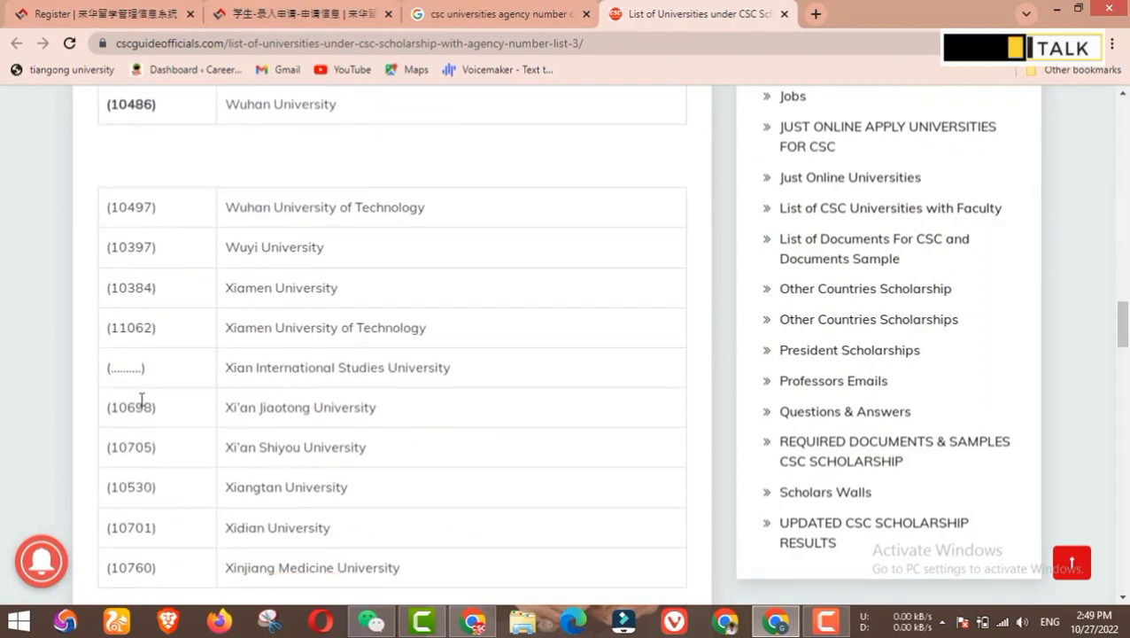
pyautogui.moveTo(154, 407); pyautogui.dragTo(110, 407)
pyautogui.hotkey('ctrl', 'c')
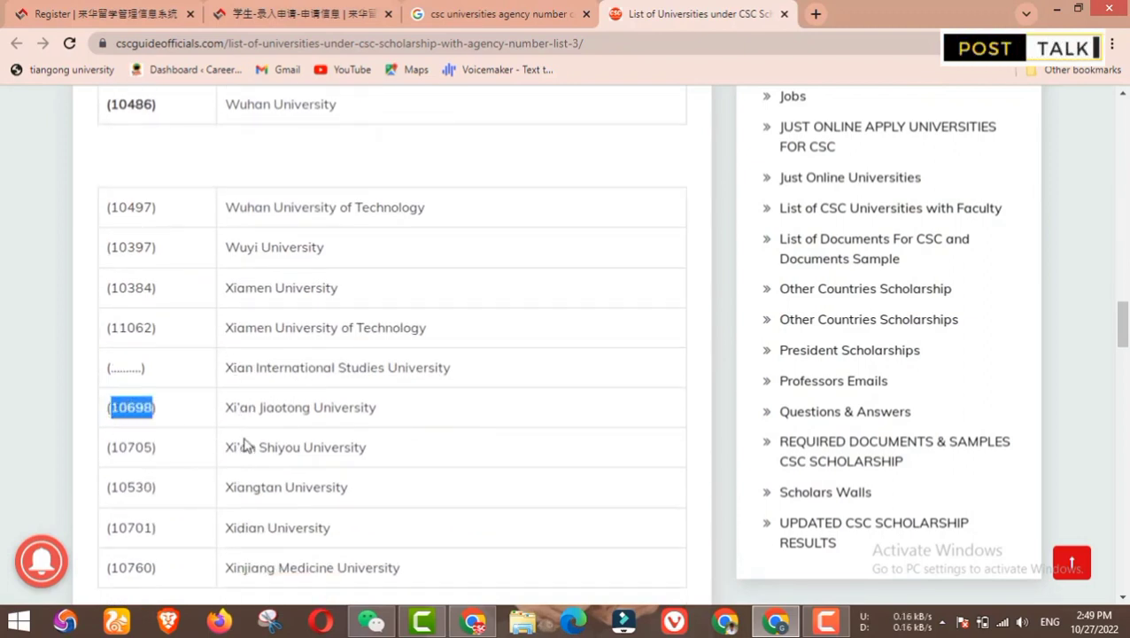
pyautogui.click(301, 13)
pyautogui.doubleClick(172, 276)
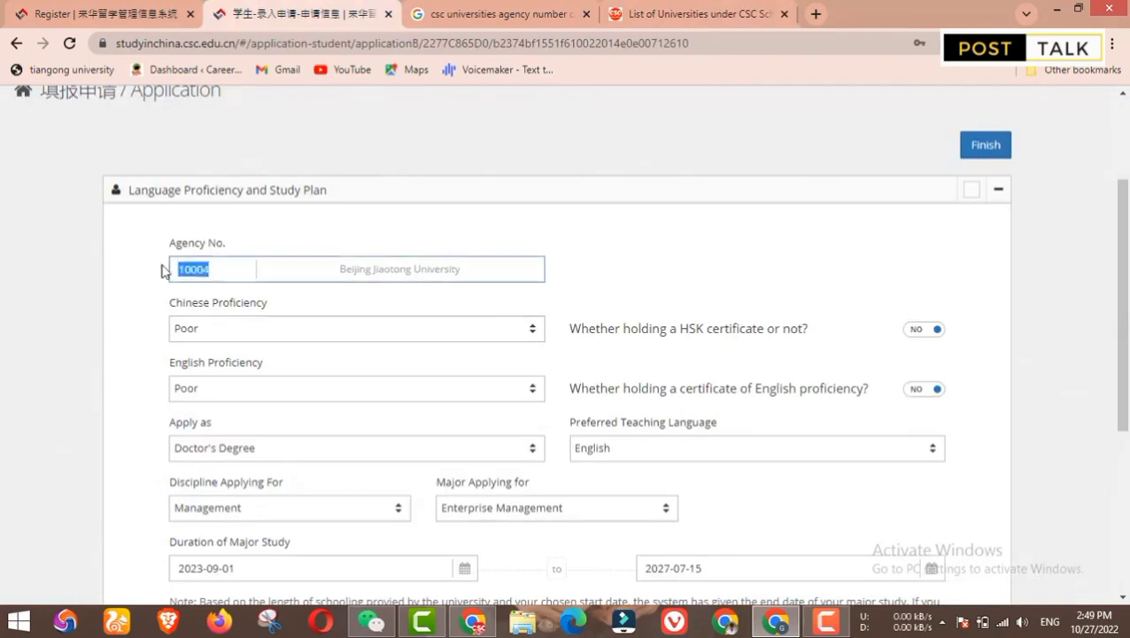
pyautogui.hotkey('ctrl', 'v')
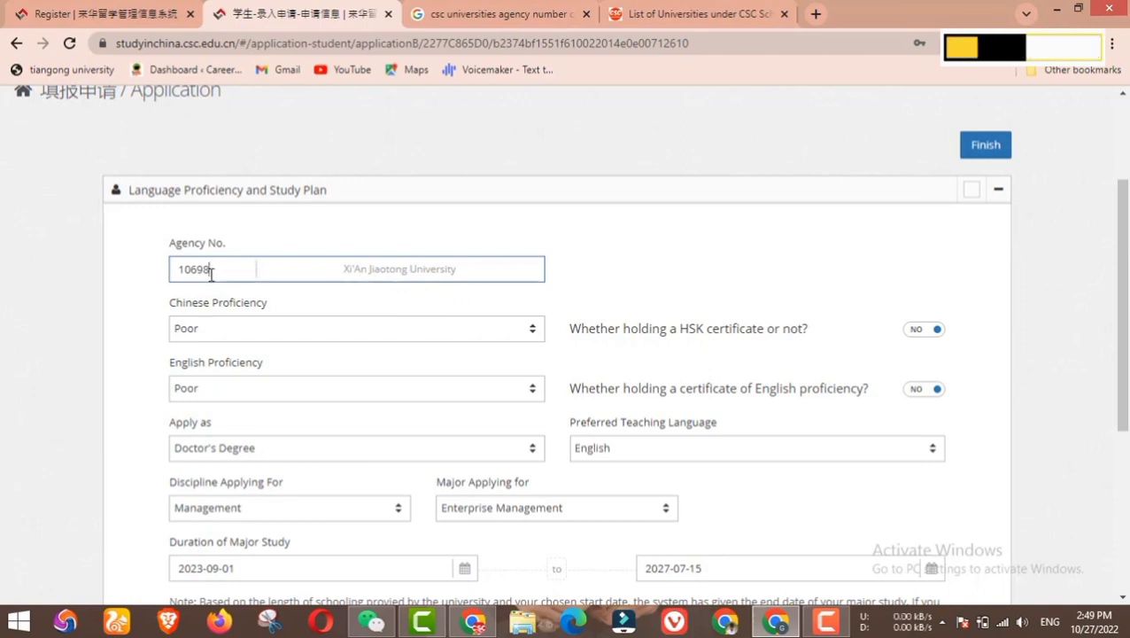
pyautogui.press('BackSpace')
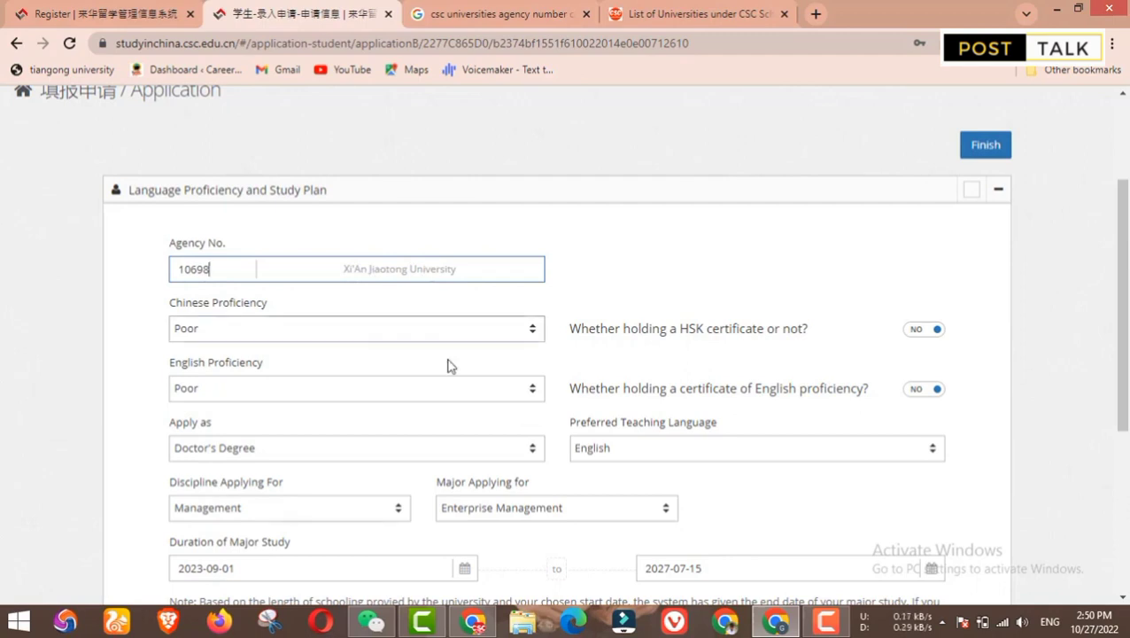
# Step: Set Chinese Proficiency to None and English Proficiency to Excellent
pyautogui.click(403, 328)
pyautogui.click(213, 394)
pyautogui.scroll(-1, 518, 251)
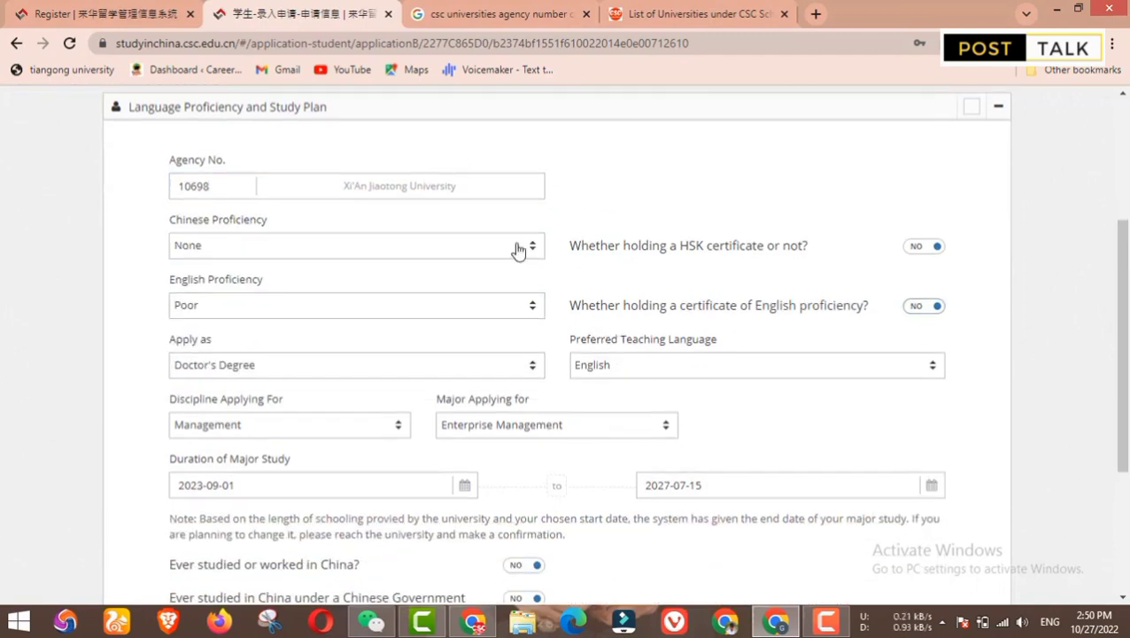
pyautogui.click(298, 312)
pyautogui.click(221, 444)
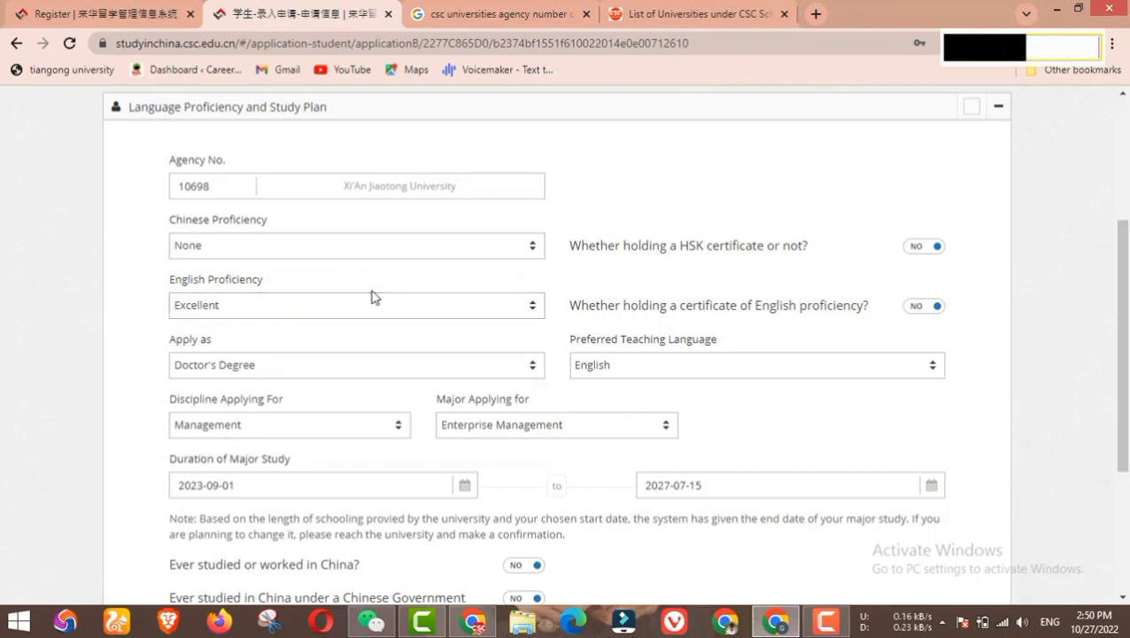
# Step: Switch the English proficiency certificate answer to Yes, look through the available test names, and return it to No
pyautogui.click(916, 307)
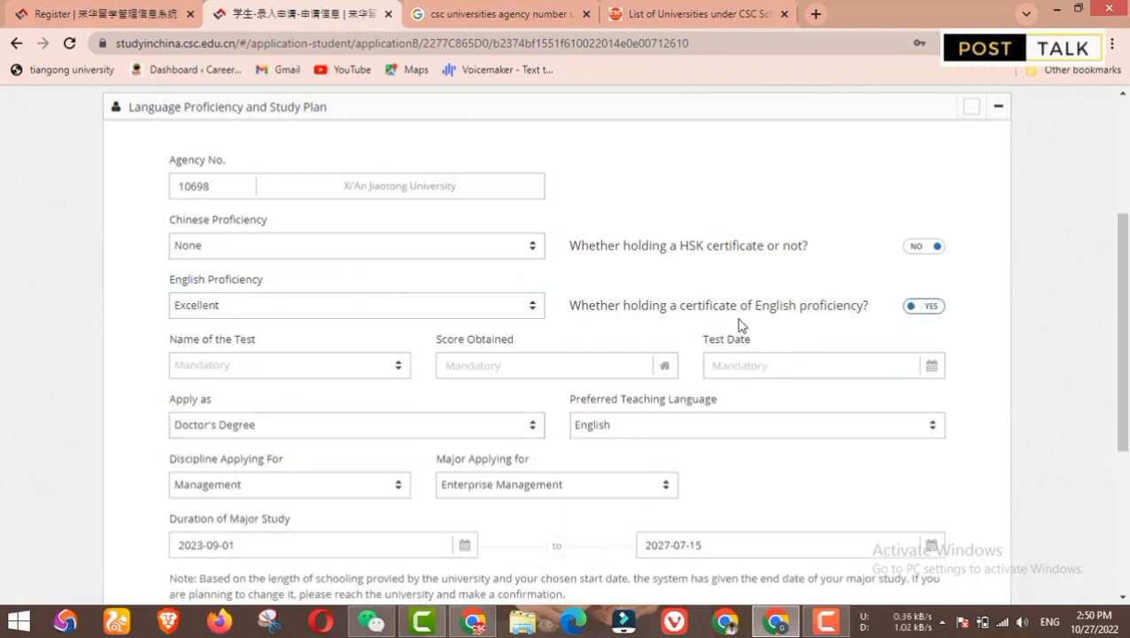
pyautogui.click(310, 366)
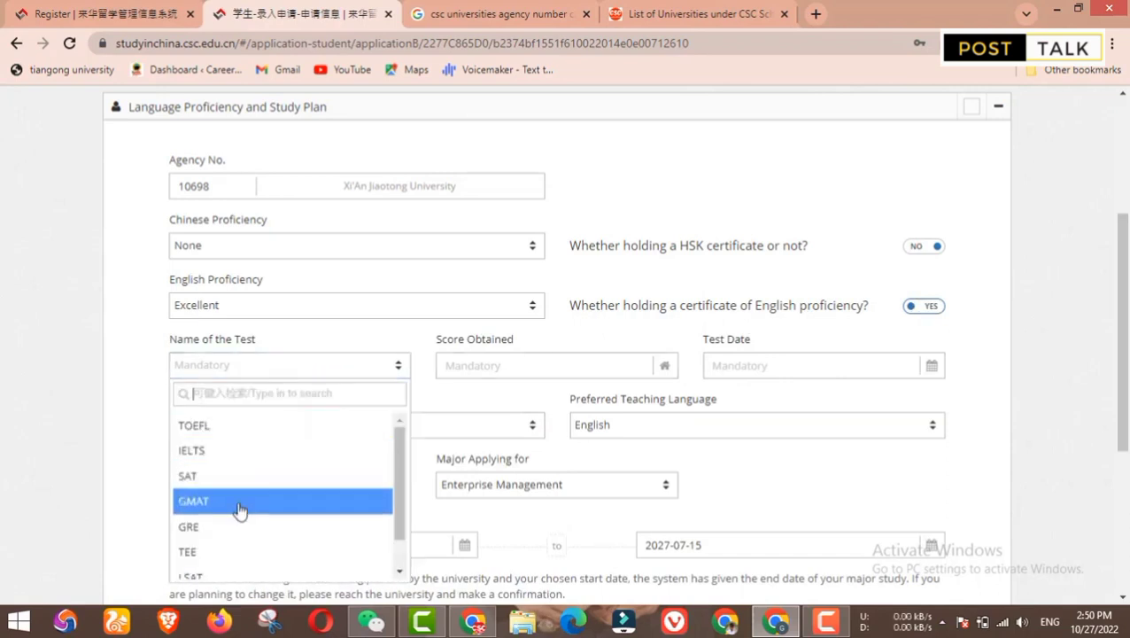
pyautogui.scroll(-1, 235, 523)
pyautogui.scroll(1, 252, 500)
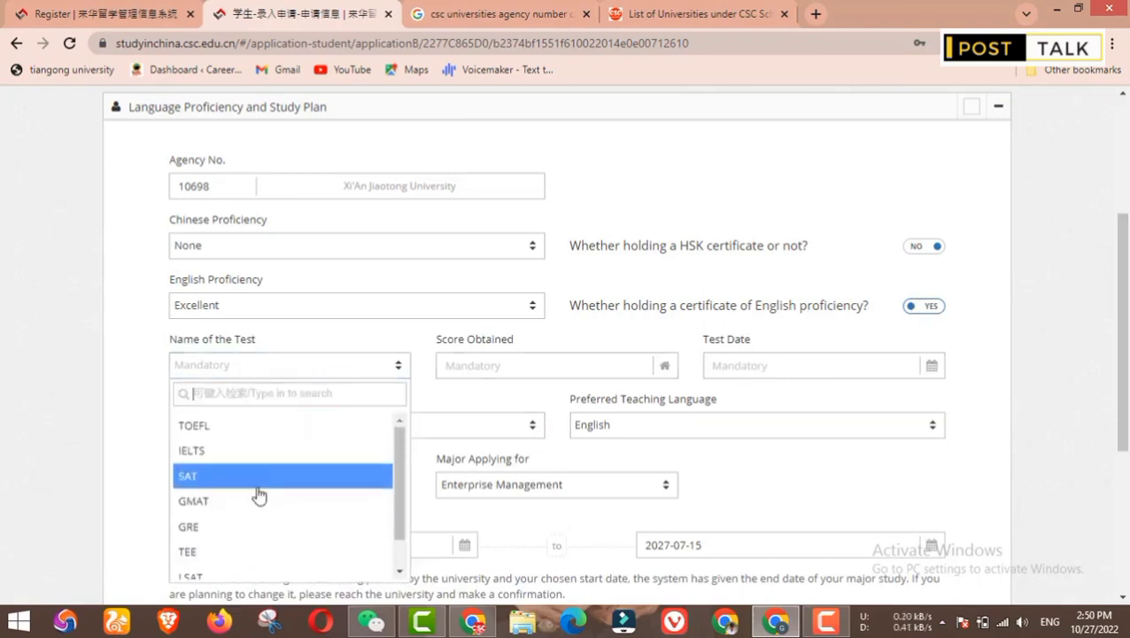
pyautogui.click(502, 390)
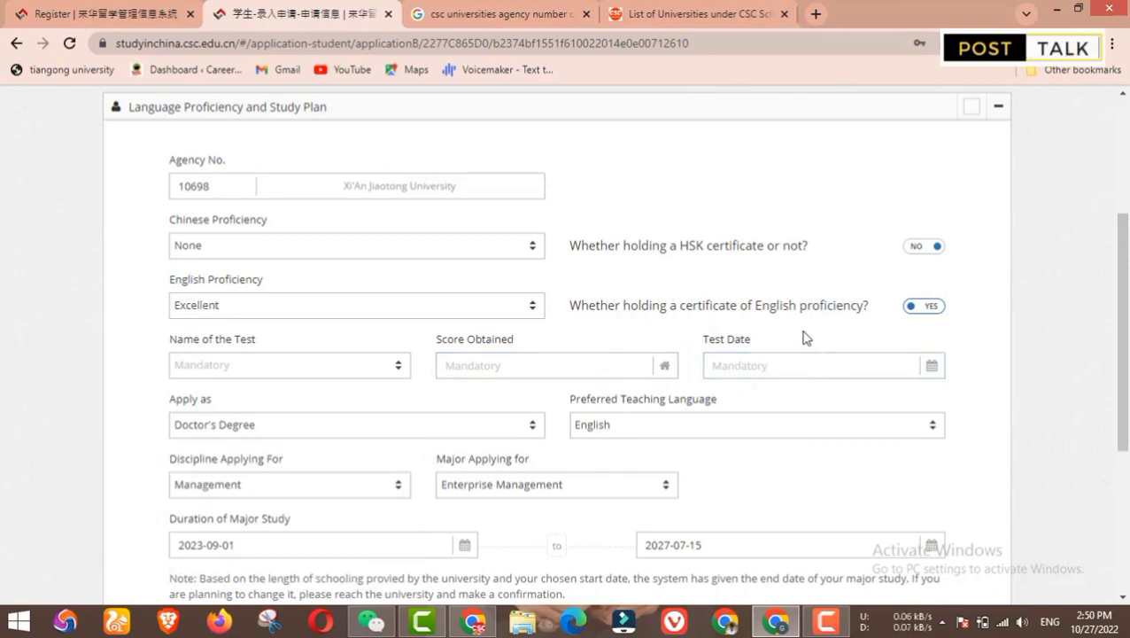
pyautogui.click(915, 311)
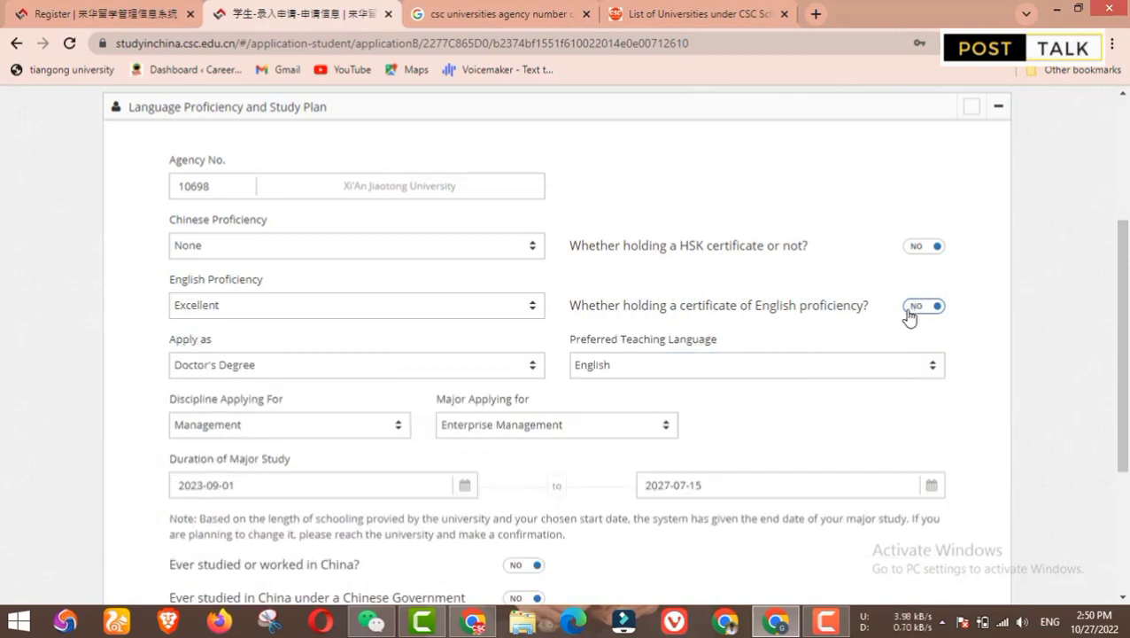
# Step: Switch the HSK certificate answer to Yes, view the certificate levels, and return it to No
pyautogui.click(917, 252)
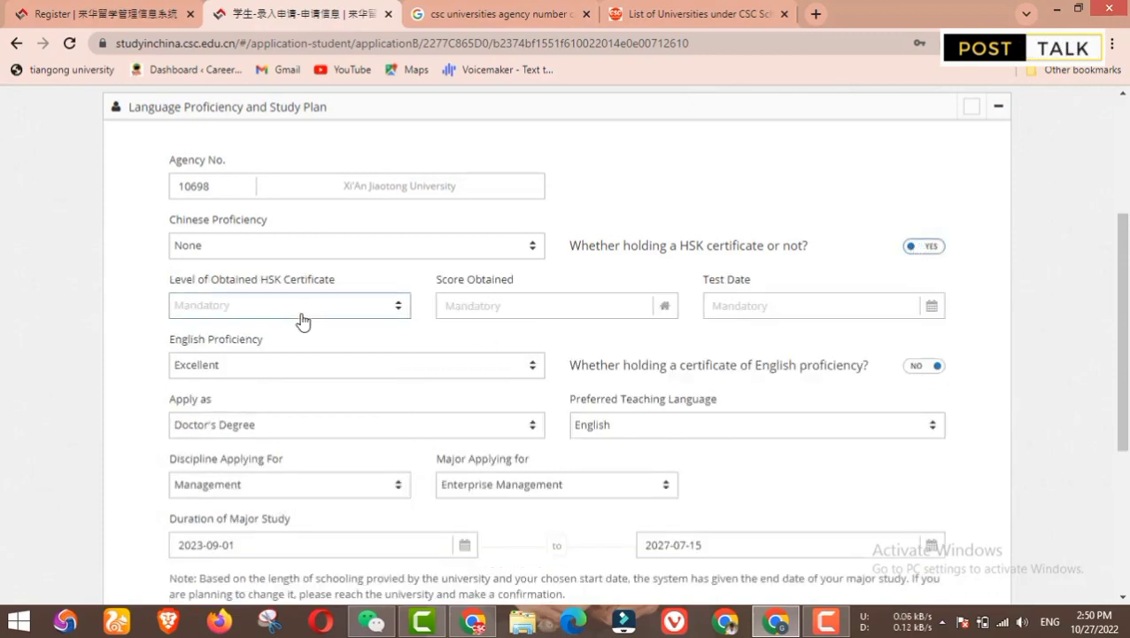
pyautogui.click(270, 311)
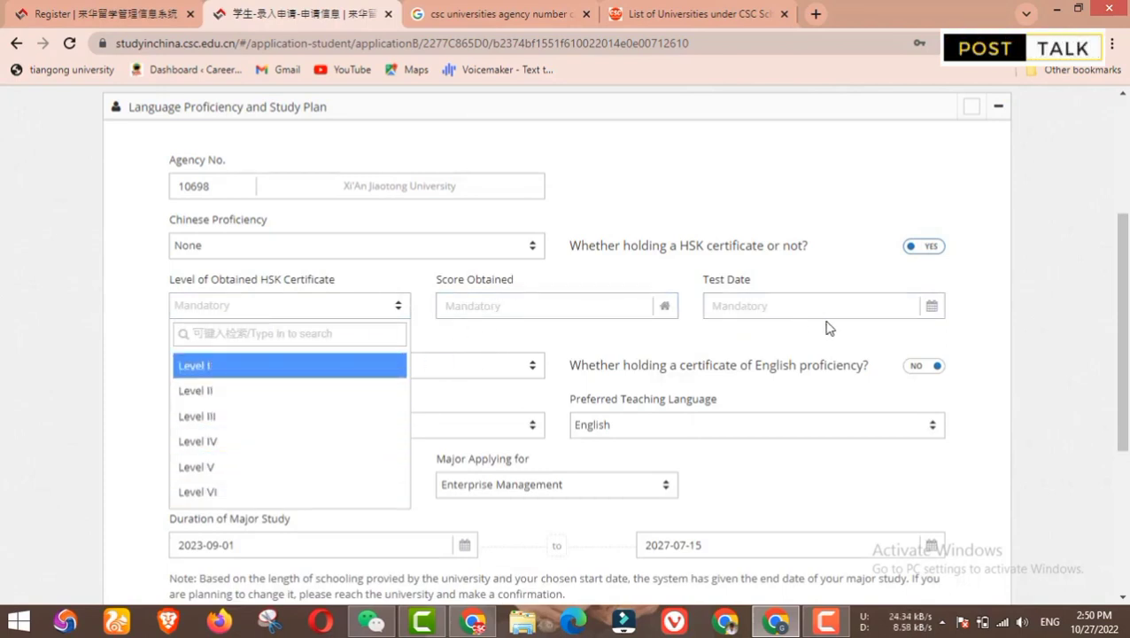
pyautogui.click(912, 244)
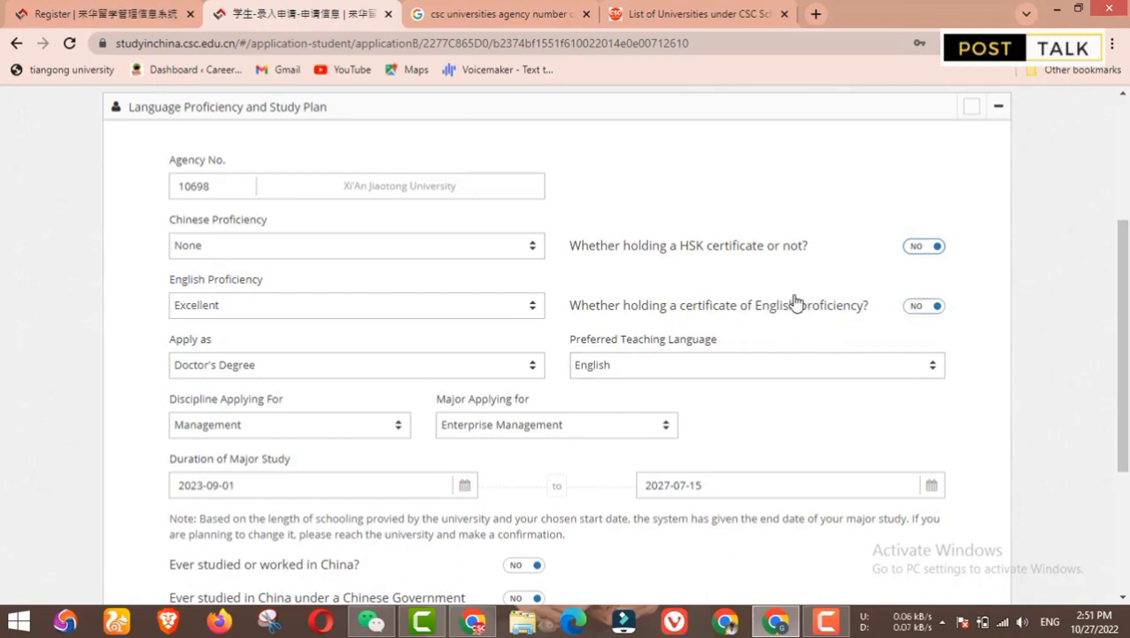
# Step: Set Apply as to Master's Degree and keep English as the Preferred Teaching Language
pyautogui.click(408, 366)
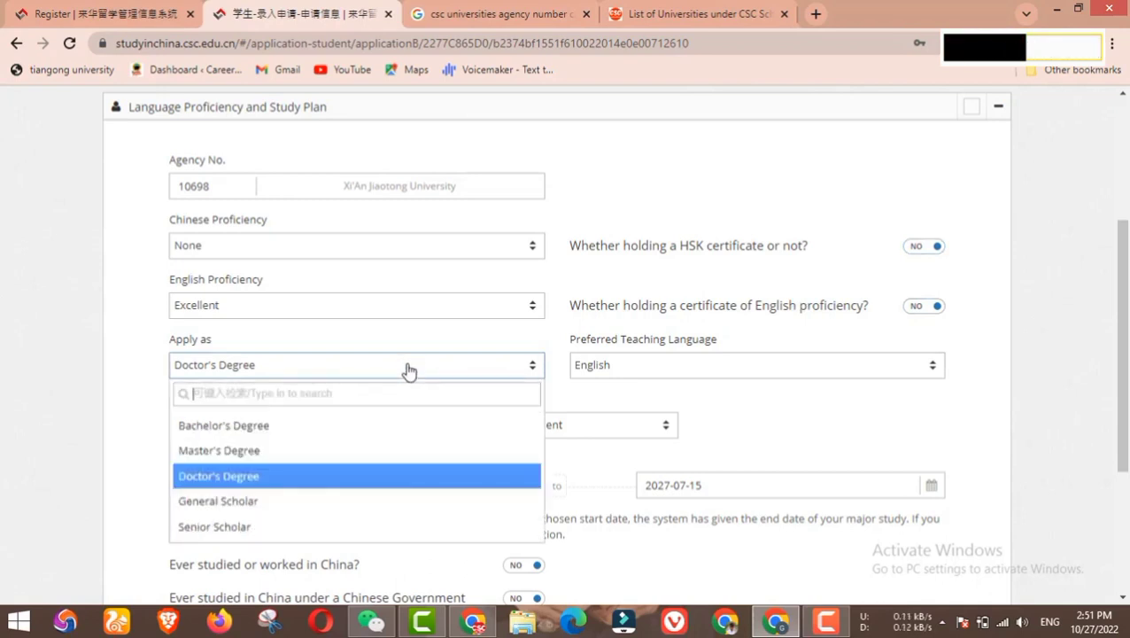
pyautogui.click(243, 453)
pyautogui.click(631, 368)
pyautogui.click(603, 453)
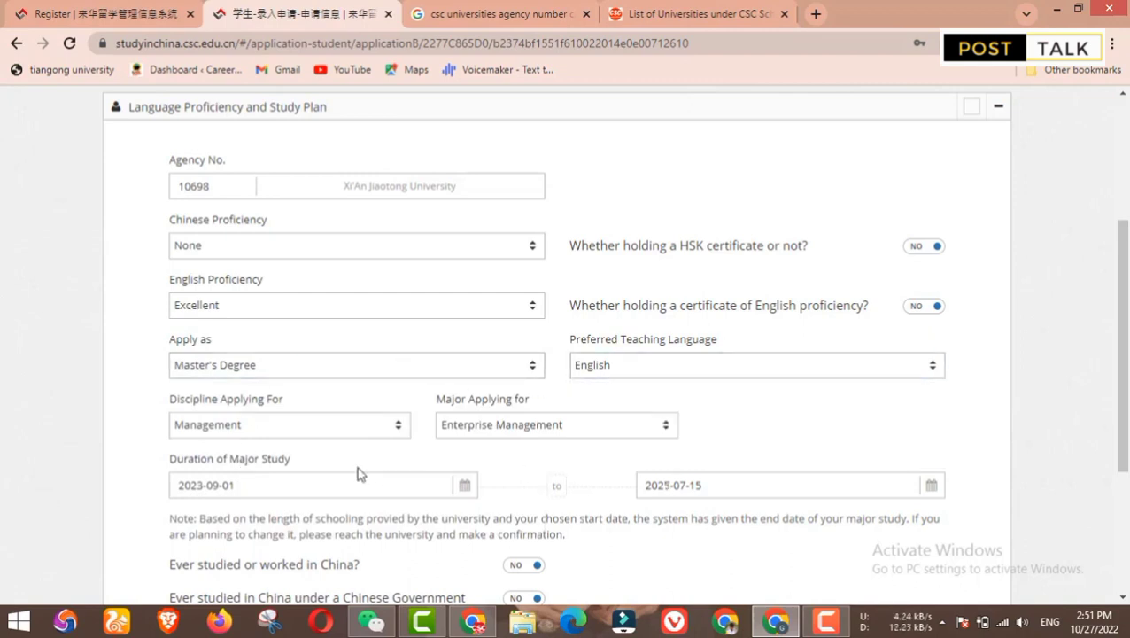
# Step: Set Discipline Applying For to Engineering
pyautogui.click(259, 429)
pyautogui.scroll(-1, 294, 368)
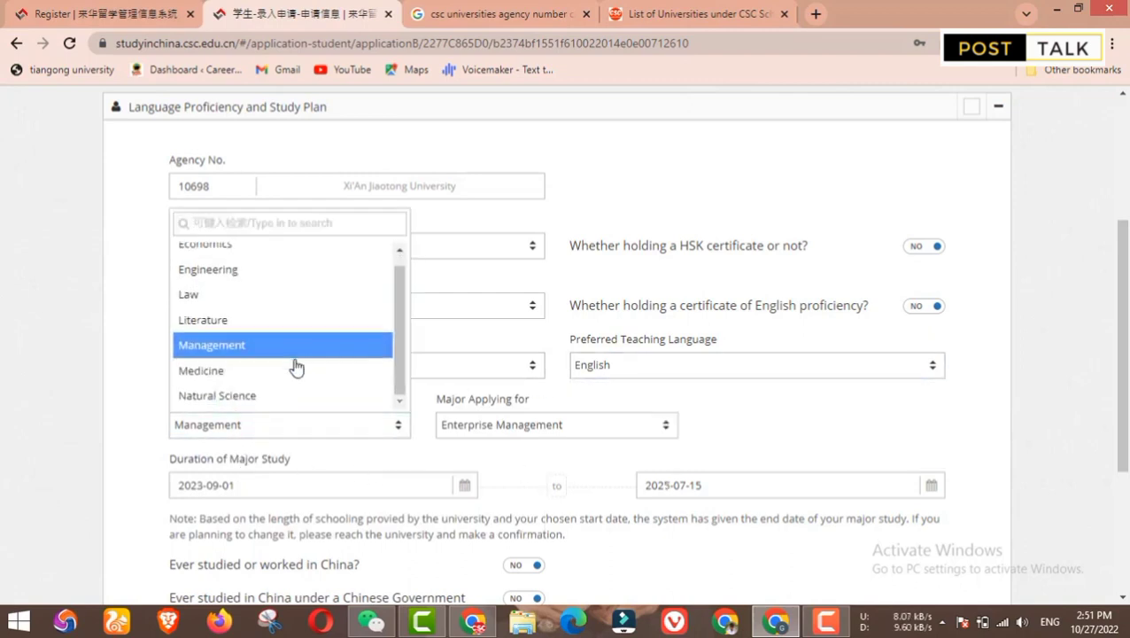
pyautogui.click(244, 273)
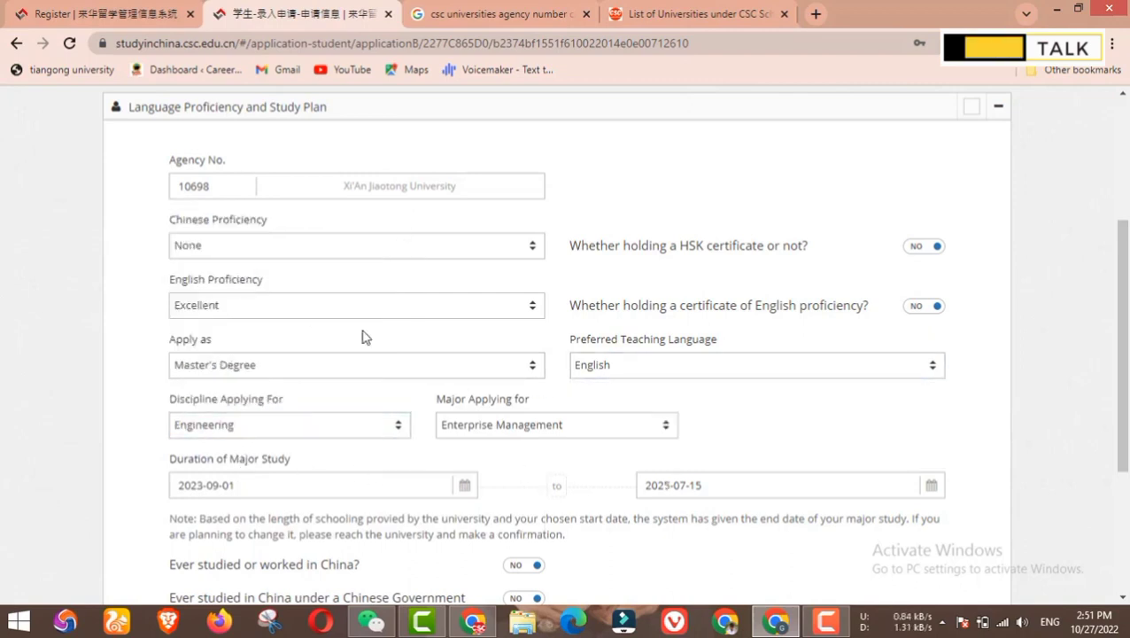
# Step: Look through the majors offered under the Engineering discipline without choosing one
pyautogui.click(543, 431)
pyautogui.scroll(-10, 550, 361)
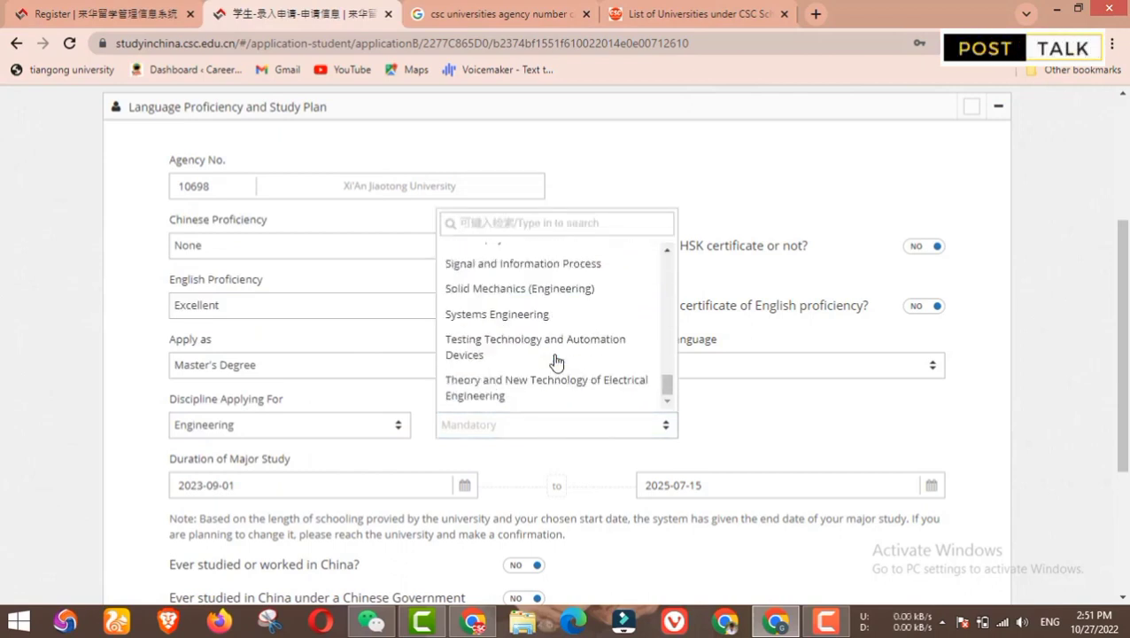
pyautogui.scroll(4, 556, 362)
pyautogui.click(283, 434)
pyautogui.click(583, 441)
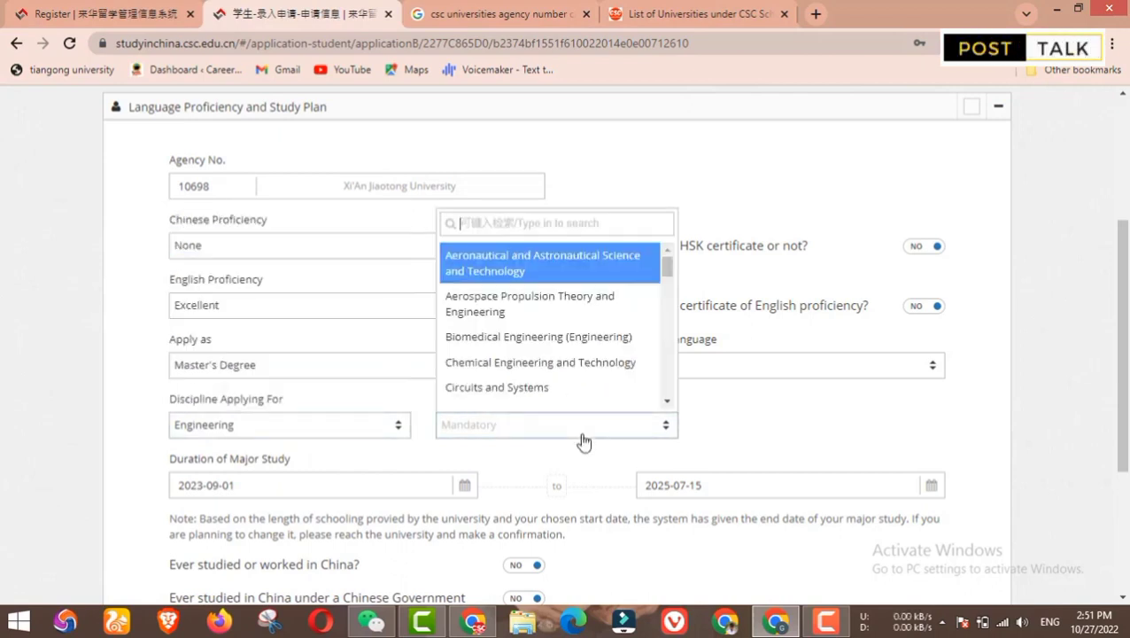
pyautogui.scroll(-3, 585, 366)
pyautogui.scroll(3, 588, 361)
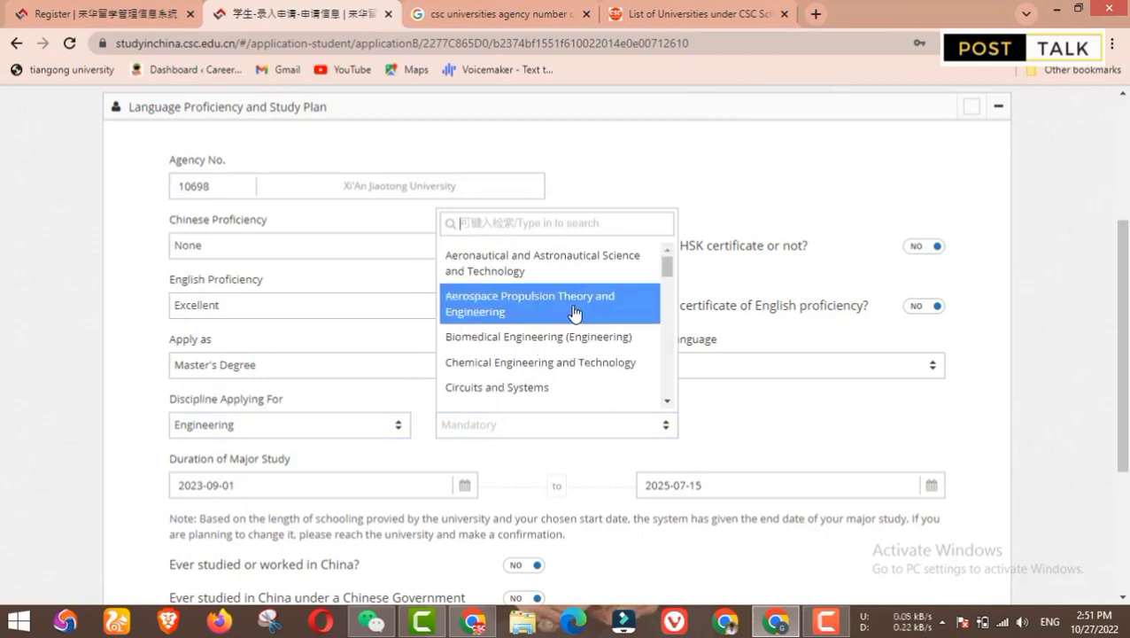
pyautogui.scroll(-2, 567, 341)
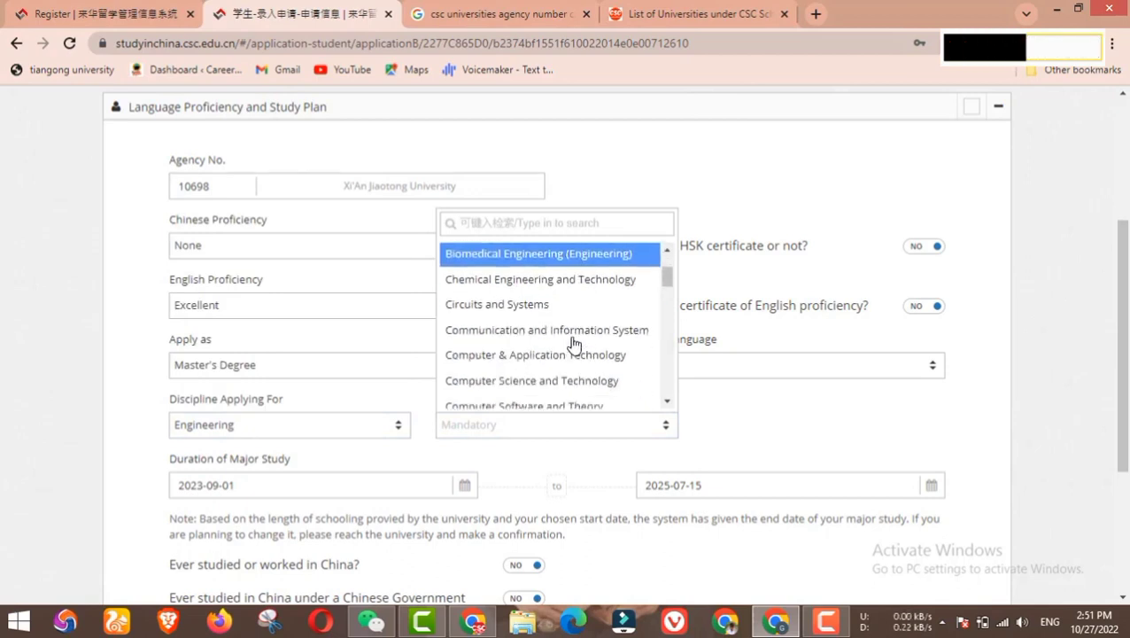
pyautogui.scroll(-3, 545, 332)
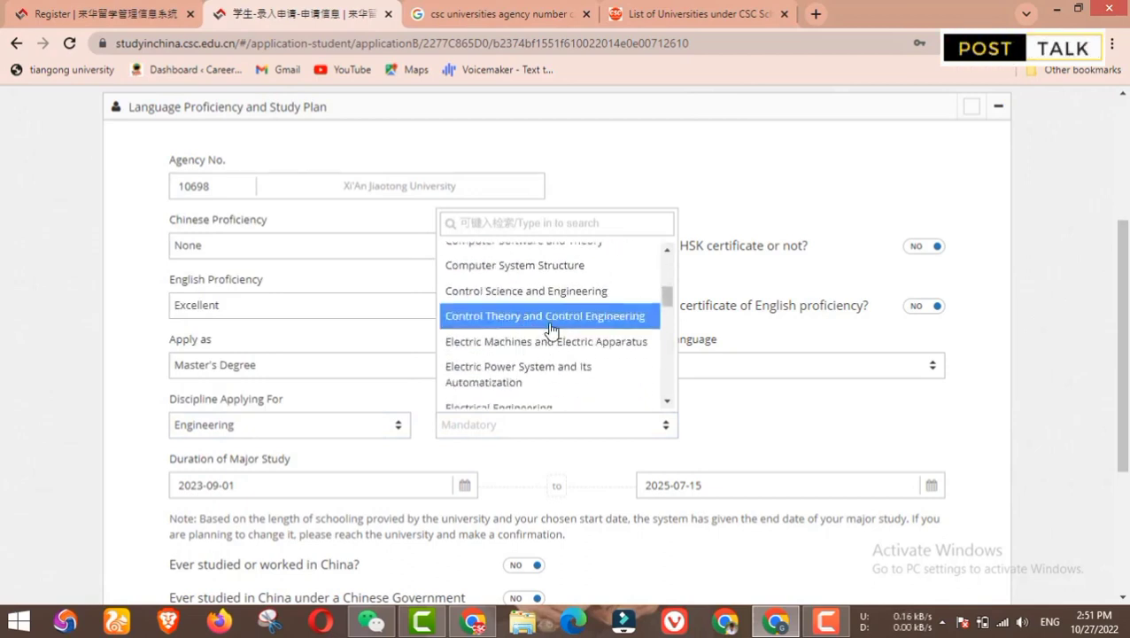
pyautogui.scroll(-10, 607, 345)
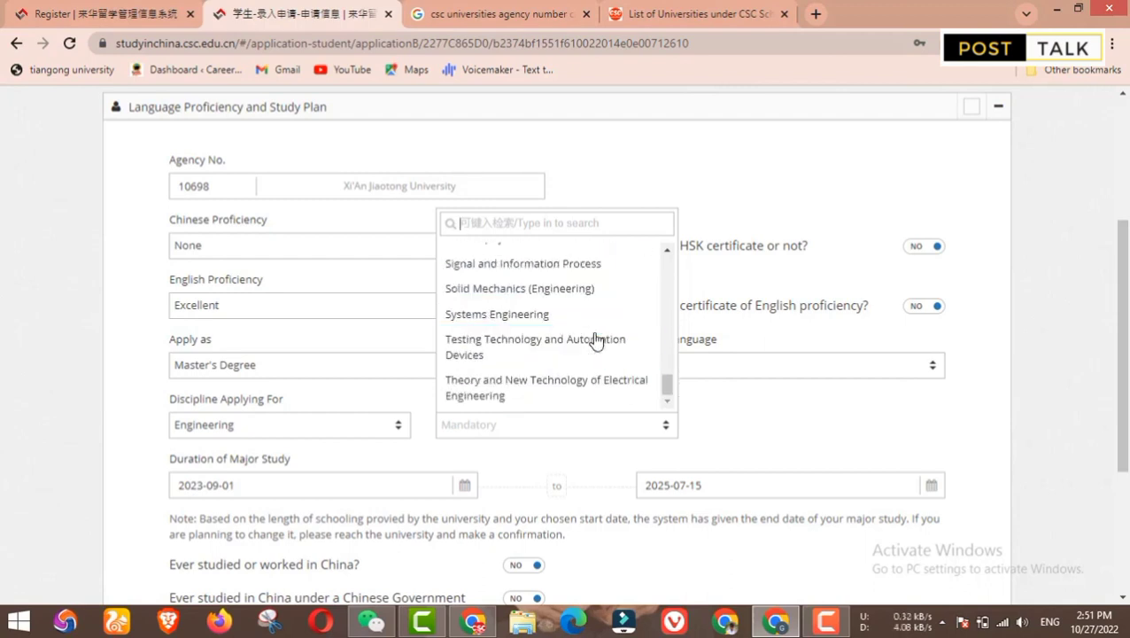
pyautogui.scroll(5, 595, 361)
pyautogui.scroll(8, 595, 362)
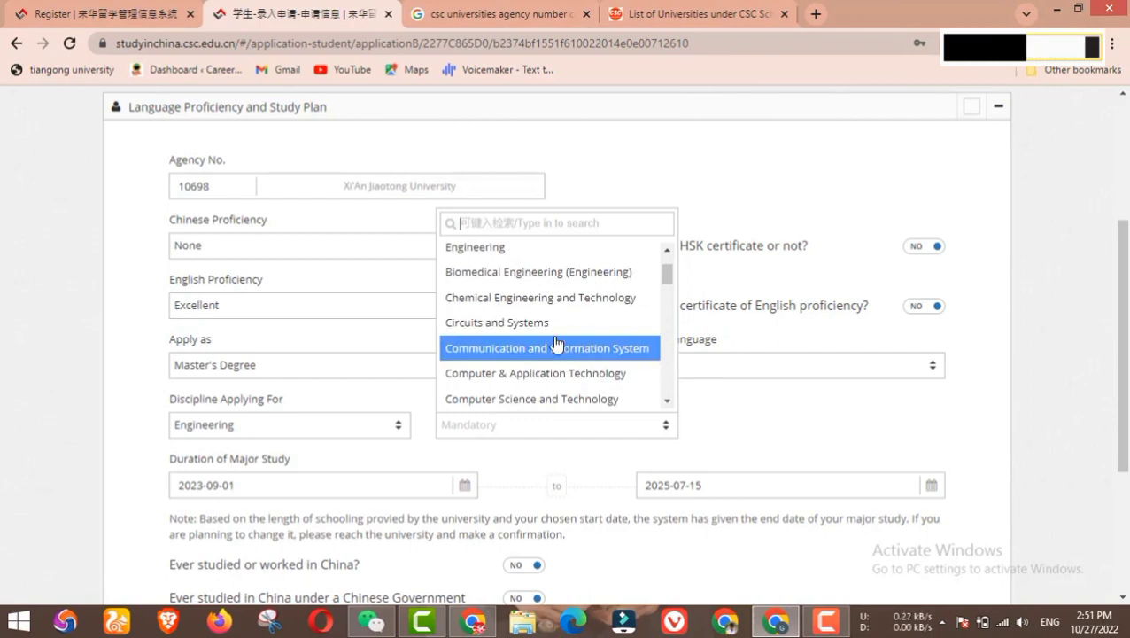
pyautogui.scroll(-7, 588, 321)
pyautogui.click(565, 461)
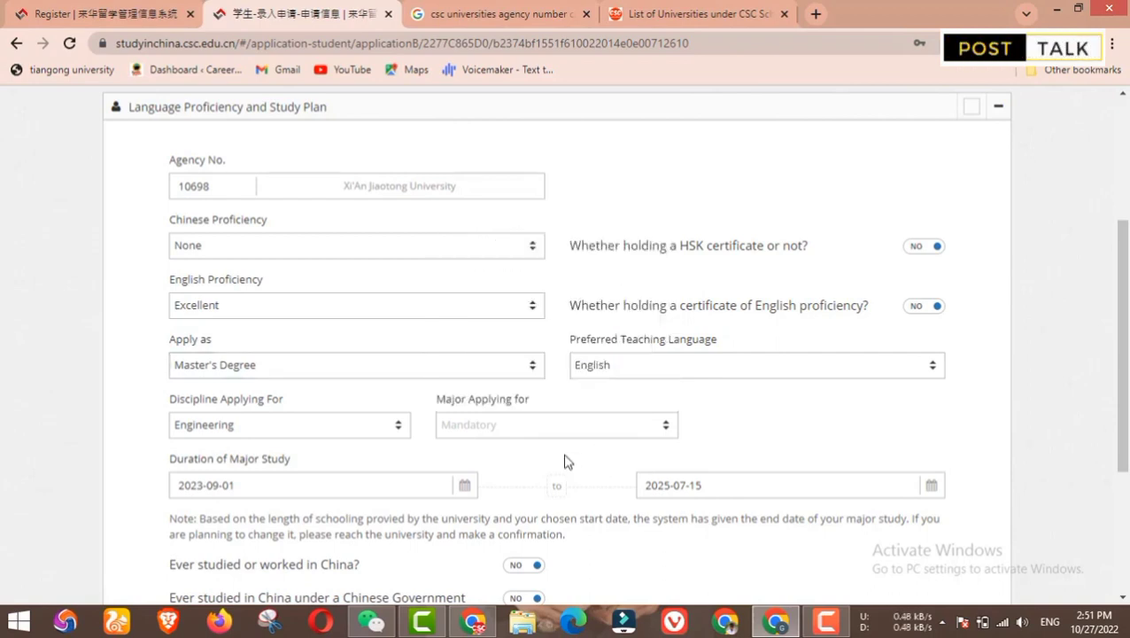
# Step: Set Discipline Applying For to Management and look through its available majors
pyautogui.click(272, 434)
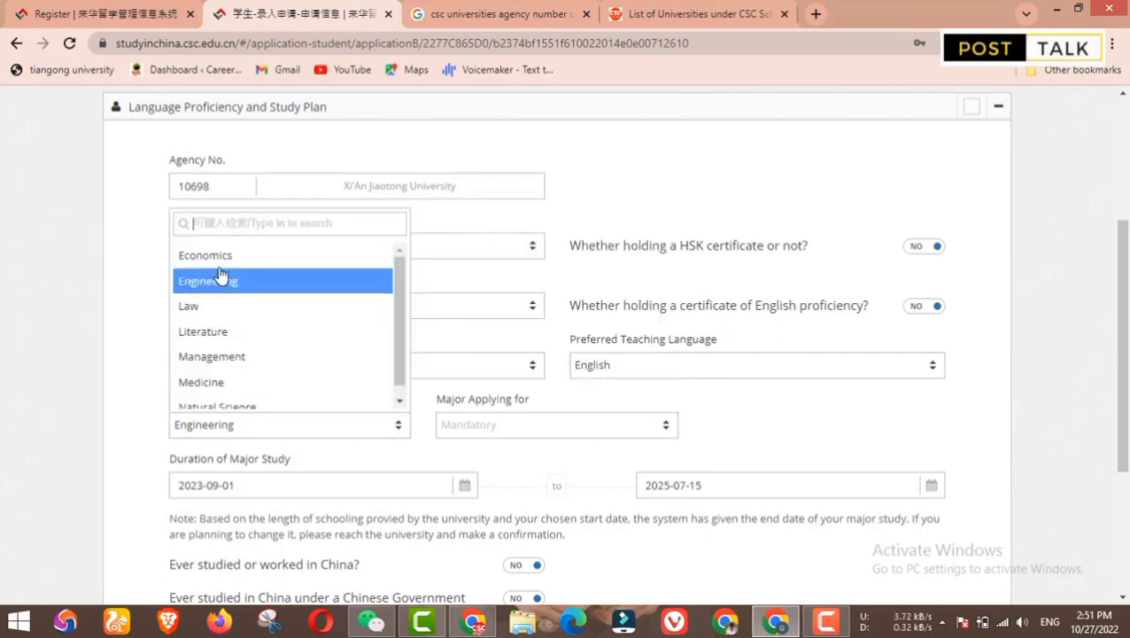
pyautogui.click(218, 359)
pyautogui.click(496, 429)
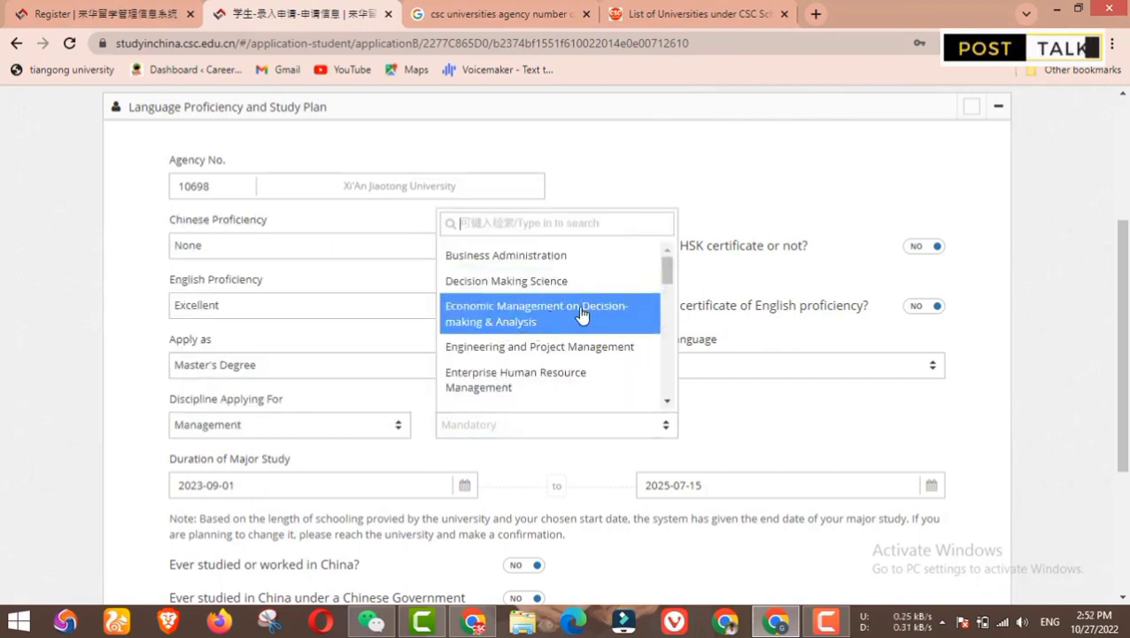
pyautogui.scroll(-5, 576, 354)
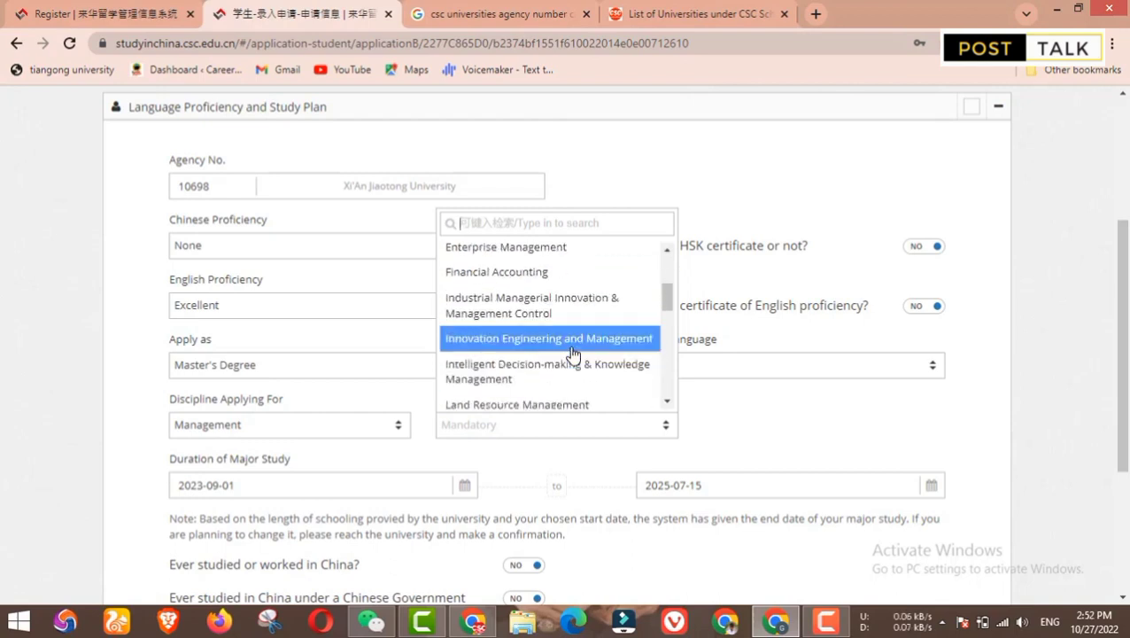
pyautogui.scroll(-3, 571, 354)
# Step: Set Discipline Applying For to Natural Science and Major Applying for to Cell Biology
pyautogui.click(375, 416)
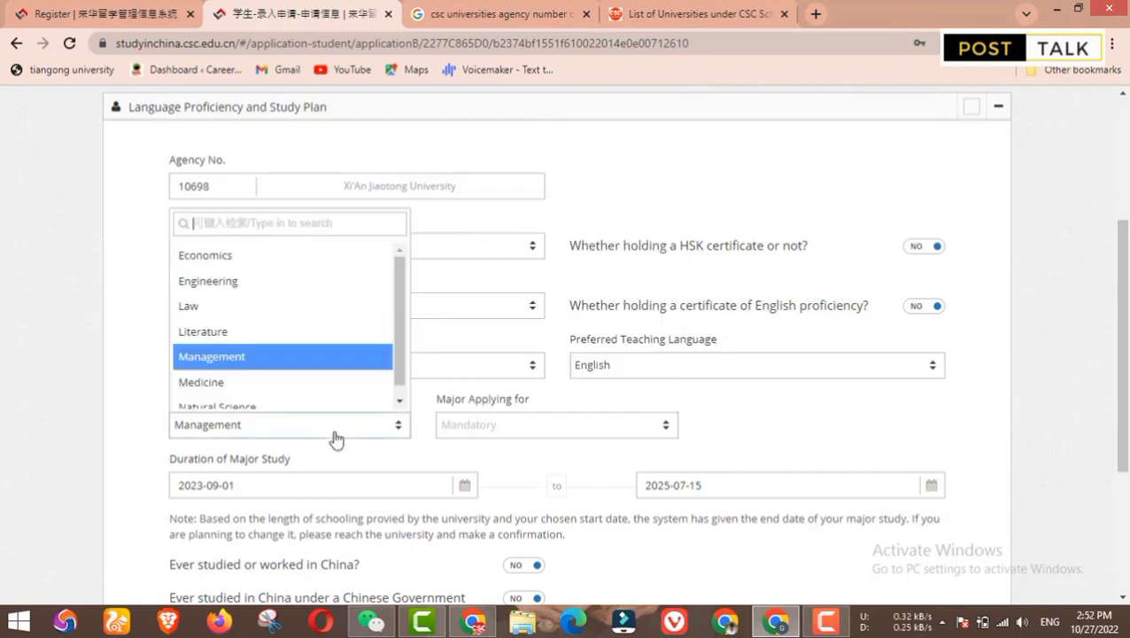
pyautogui.click(238, 400)
pyautogui.click(528, 423)
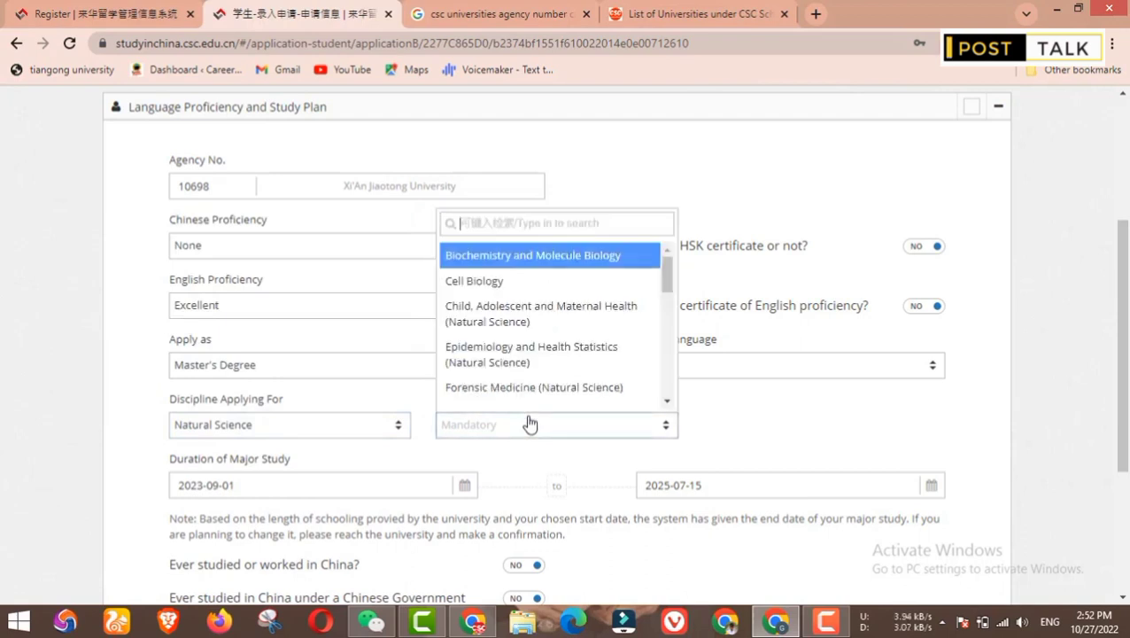
pyautogui.scroll(-2, 549, 331)
pyautogui.scroll(-6, 548, 331)
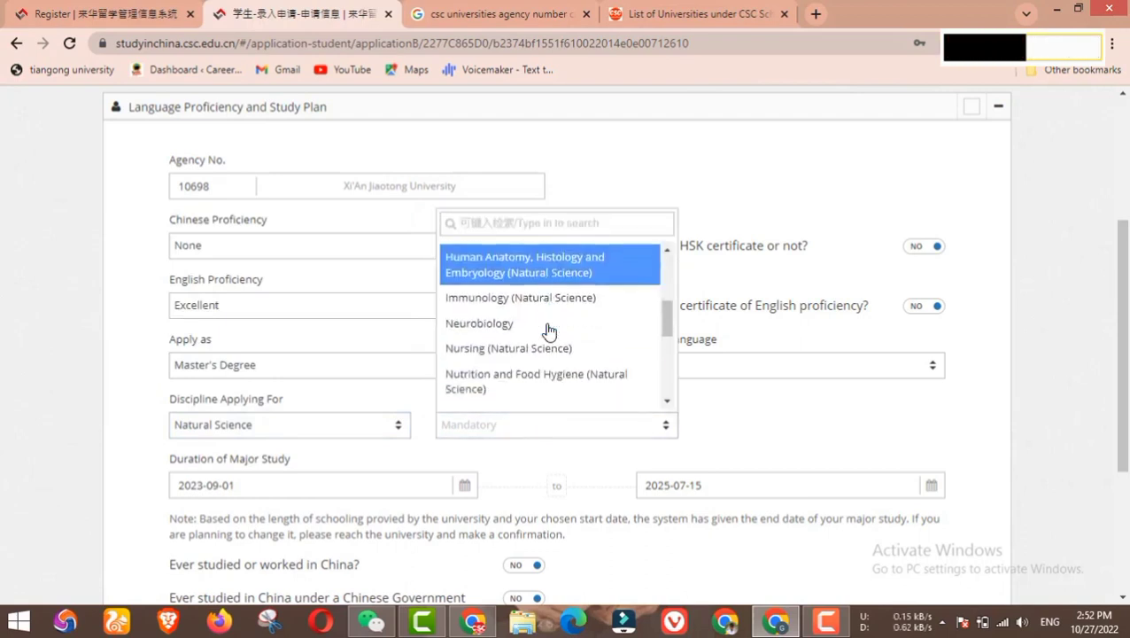
pyautogui.click(496, 476)
pyautogui.scroll(-2, 519, 449)
pyautogui.click(540, 258)
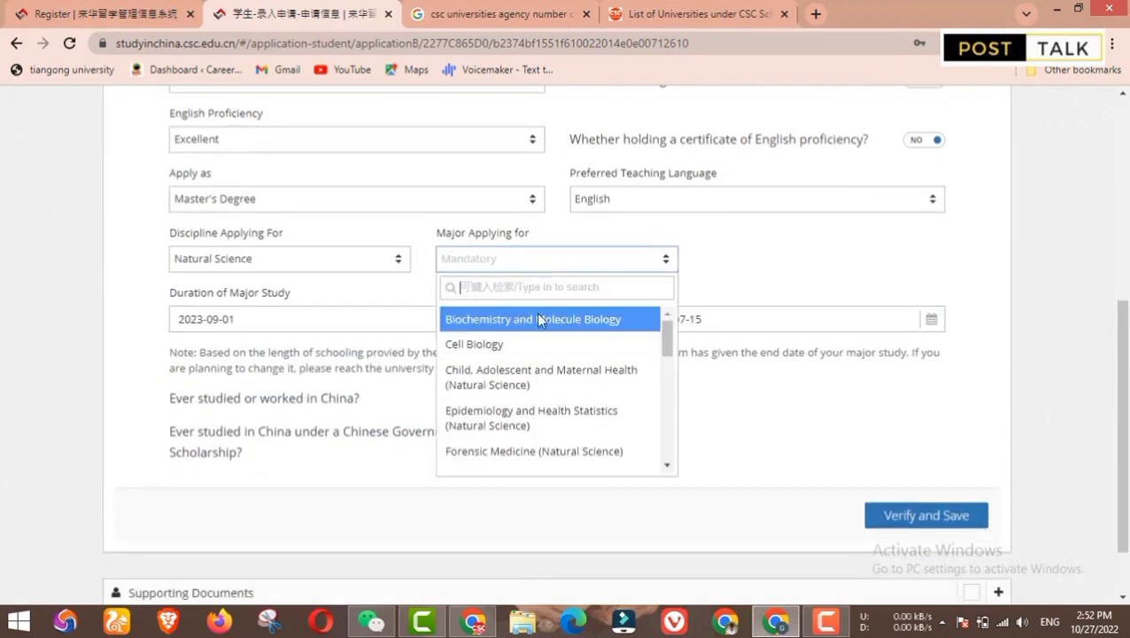
pyautogui.click(509, 376)
pyautogui.click(513, 259)
pyautogui.click(469, 344)
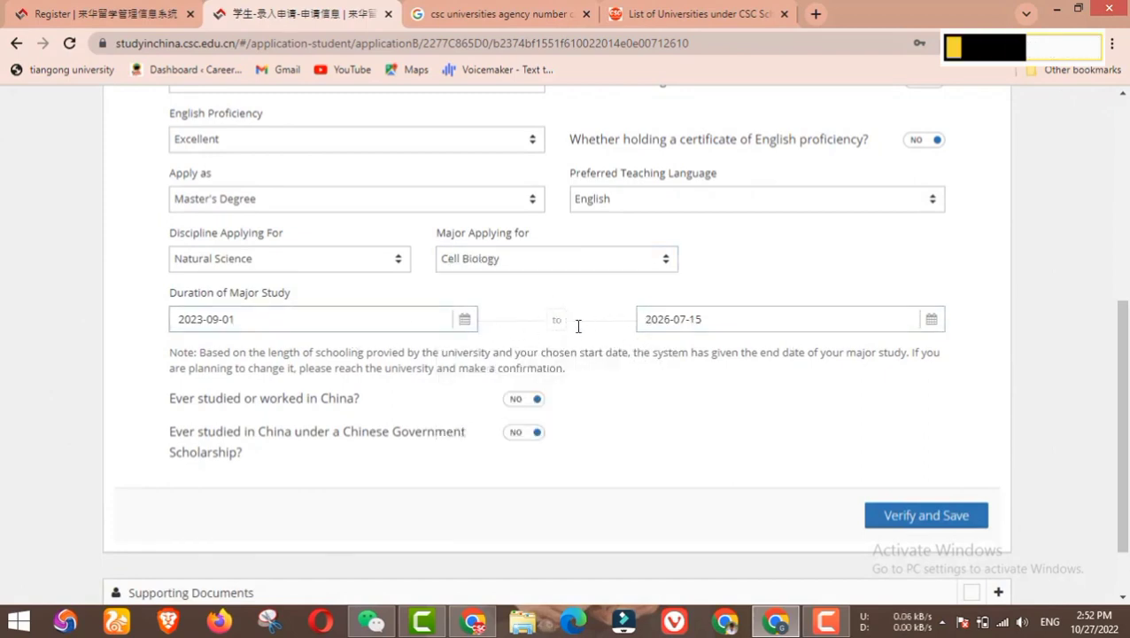
# Step: Switch each question about earlier study or work in China to Yes to view its extra fields, and return it to No
pyautogui.click(518, 400)
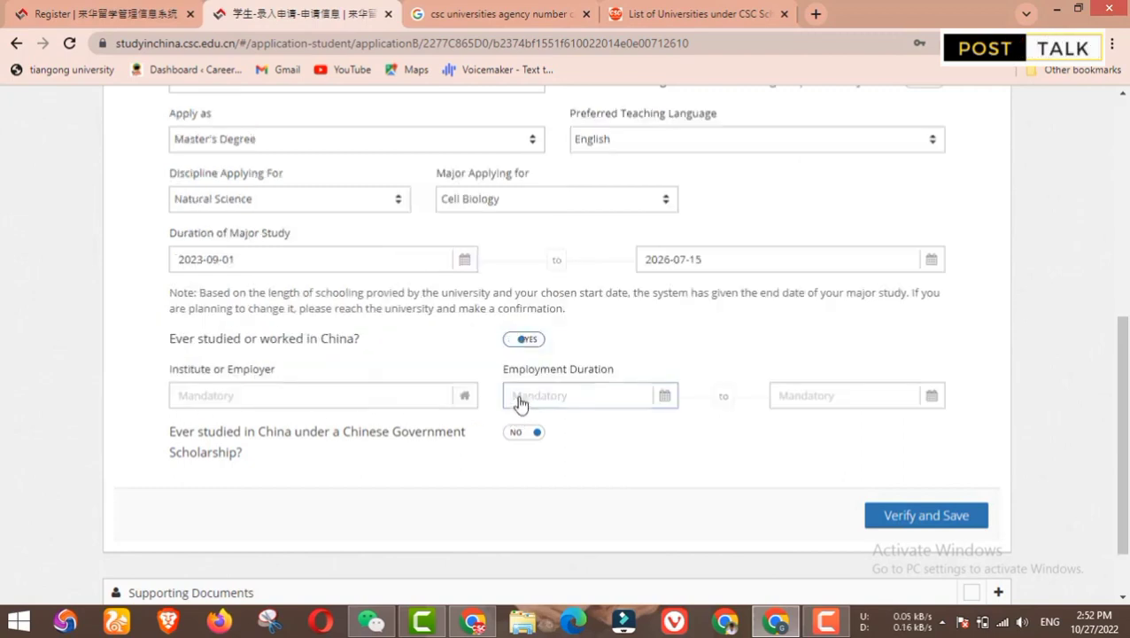
pyautogui.click(530, 339)
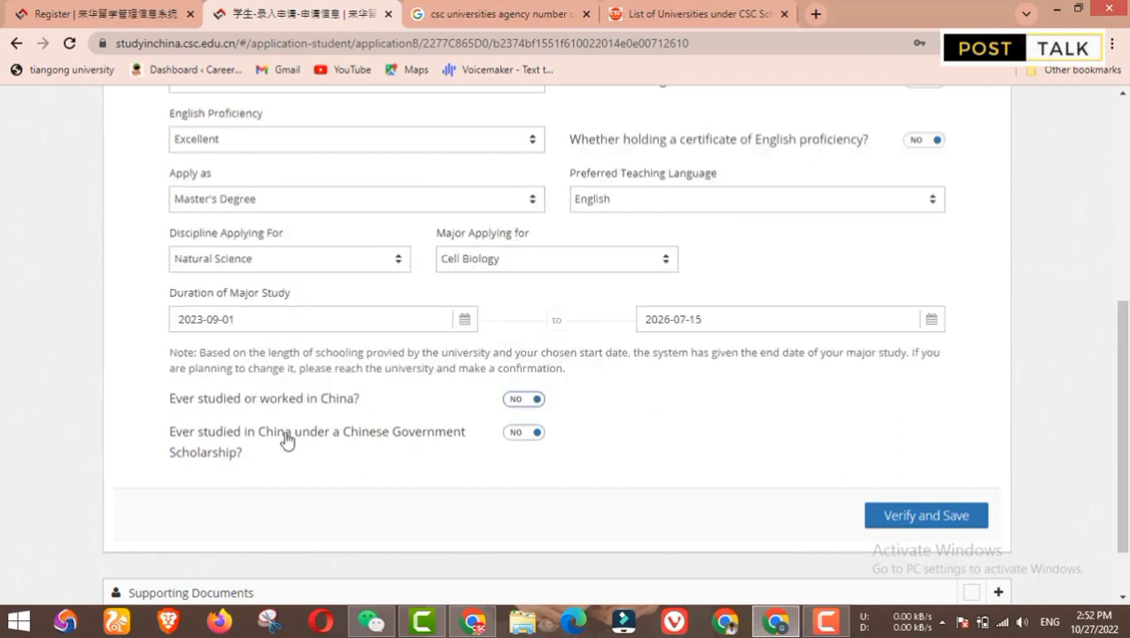
pyautogui.click(518, 433)
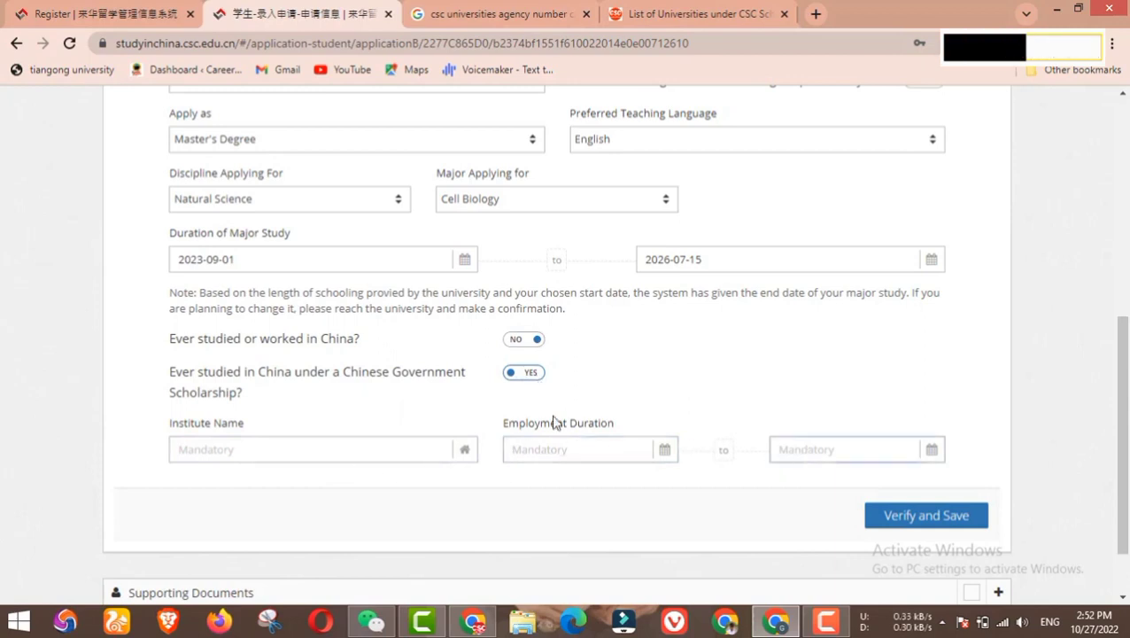
pyautogui.click(531, 373)
# Step: Review the study plan entries and check the available disciplines without changing the selection
pyautogui.scroll(3, 436, 346)
pyautogui.scroll(-2, 323, 386)
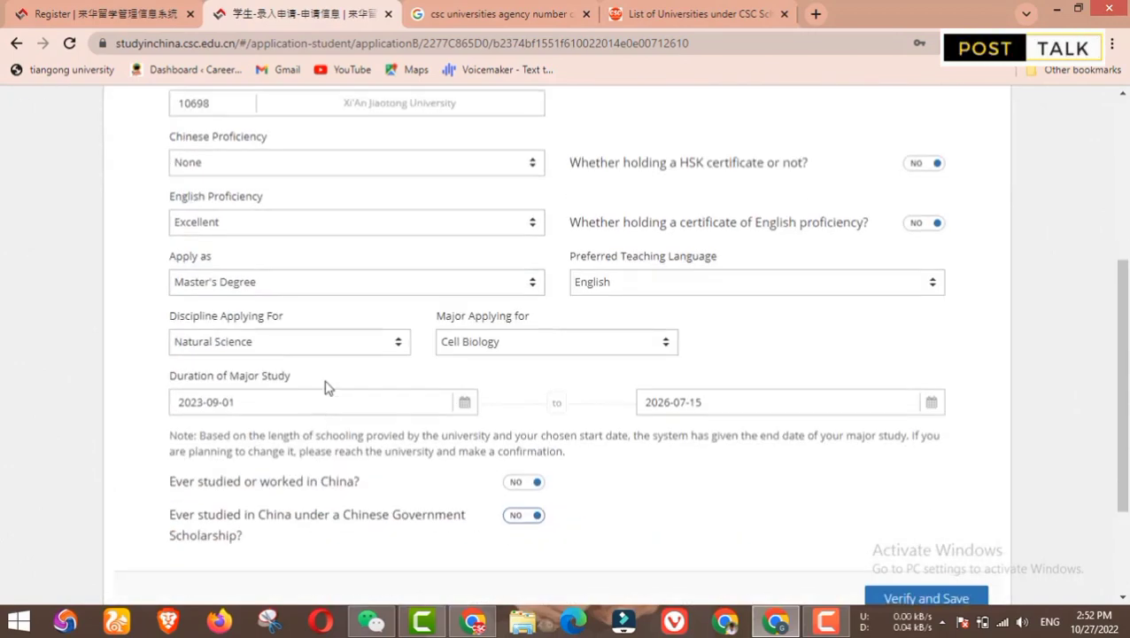
pyautogui.click(361, 352)
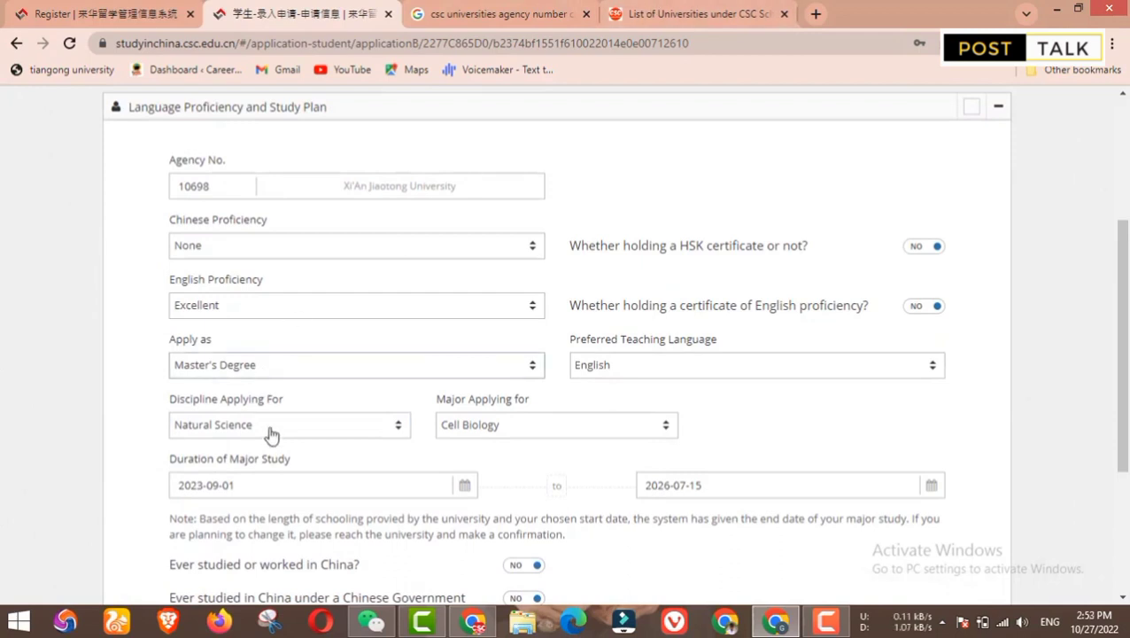
pyautogui.click(270, 425)
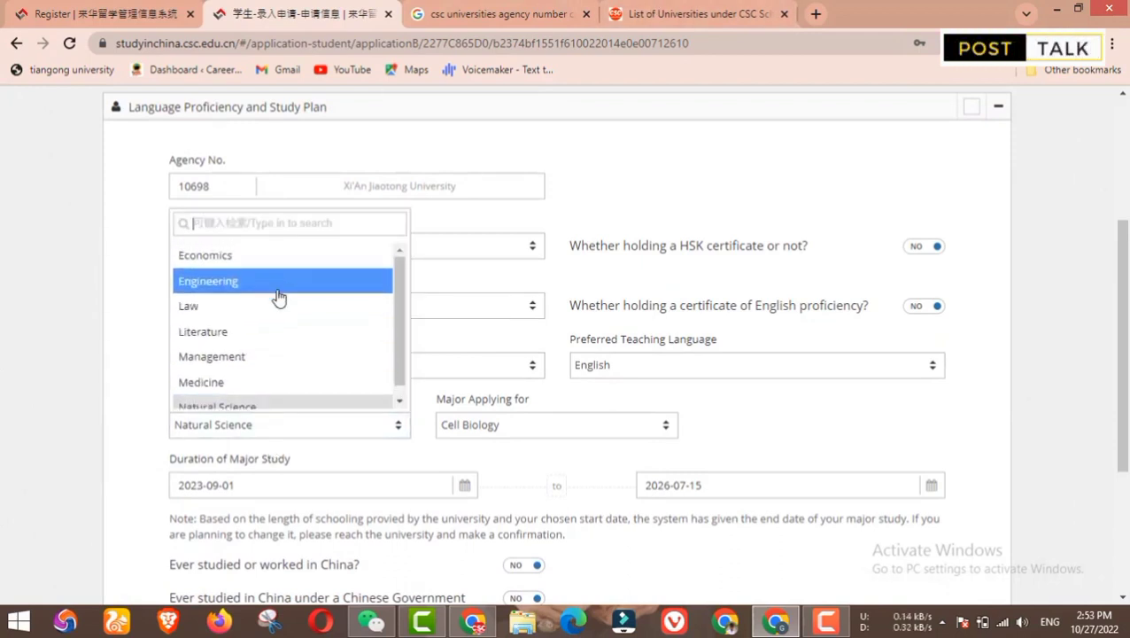
pyautogui.click(266, 447)
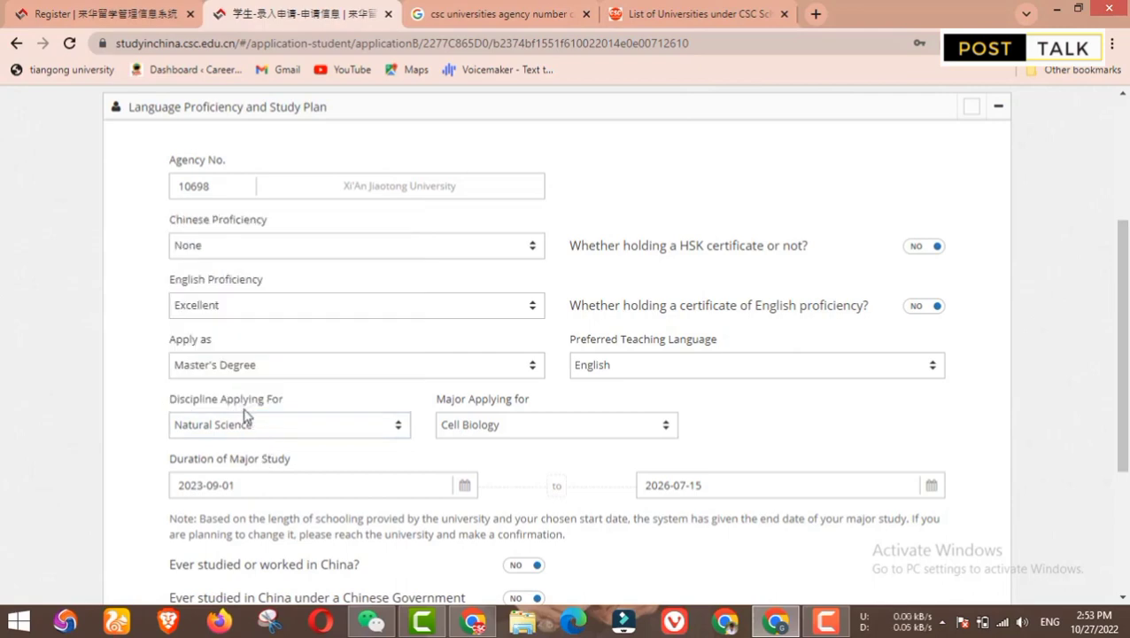
# Step: Find Zhengzhou University in the open list of CSC universities and copy its agency number 10459
pyautogui.click(663, 13)
pyautogui.scroll(-2, 262, 397)
pyautogui.scroll(-3, 262, 397)
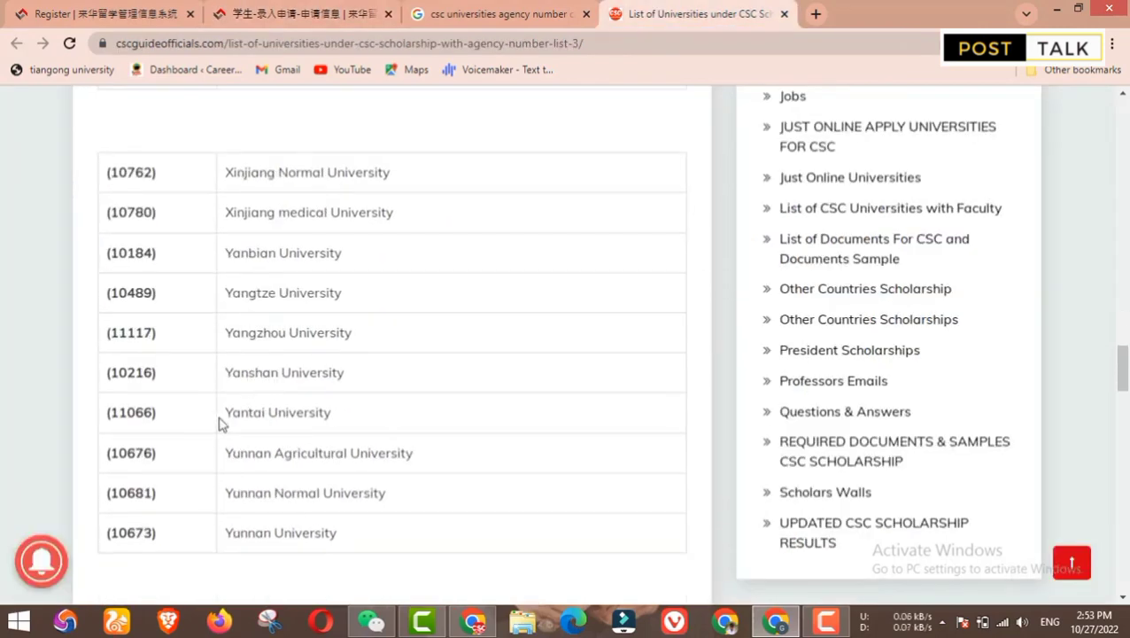
pyautogui.scroll(-5, 180, 416)
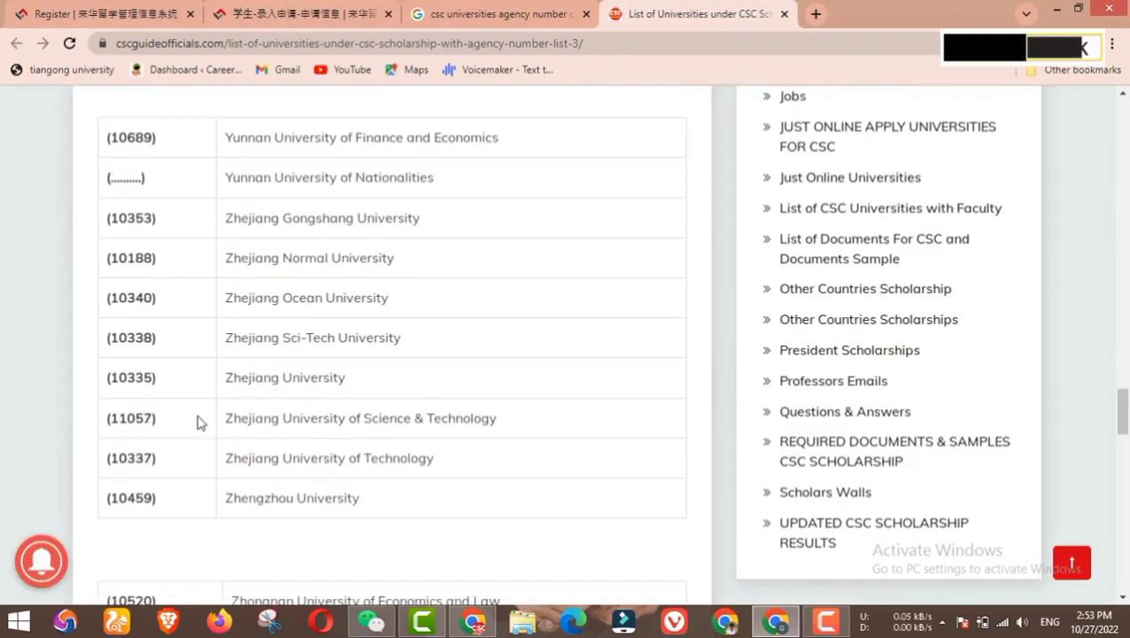
pyautogui.moveTo(111, 498); pyautogui.dragTo(154, 500)
pyautogui.hotkey('ctrl', 'c')
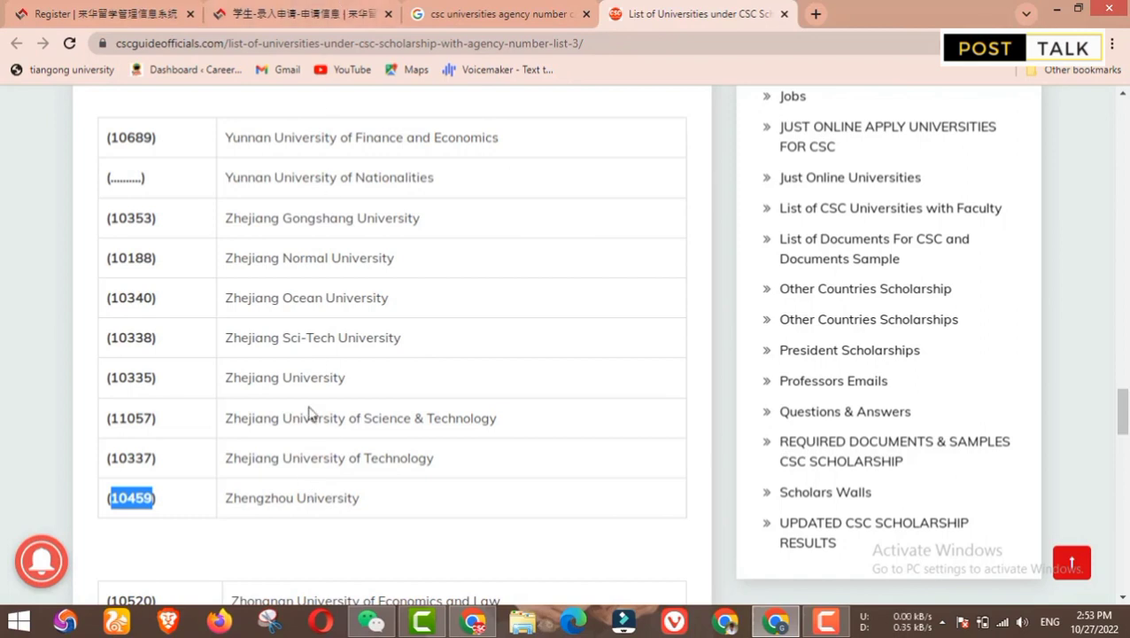
# Step: Replace the Agency No. in the scholarship application with 10459 for Zhengzhou University
pyautogui.click(303, 7)
pyautogui.moveTo(213, 185); pyautogui.dragTo(176, 186)
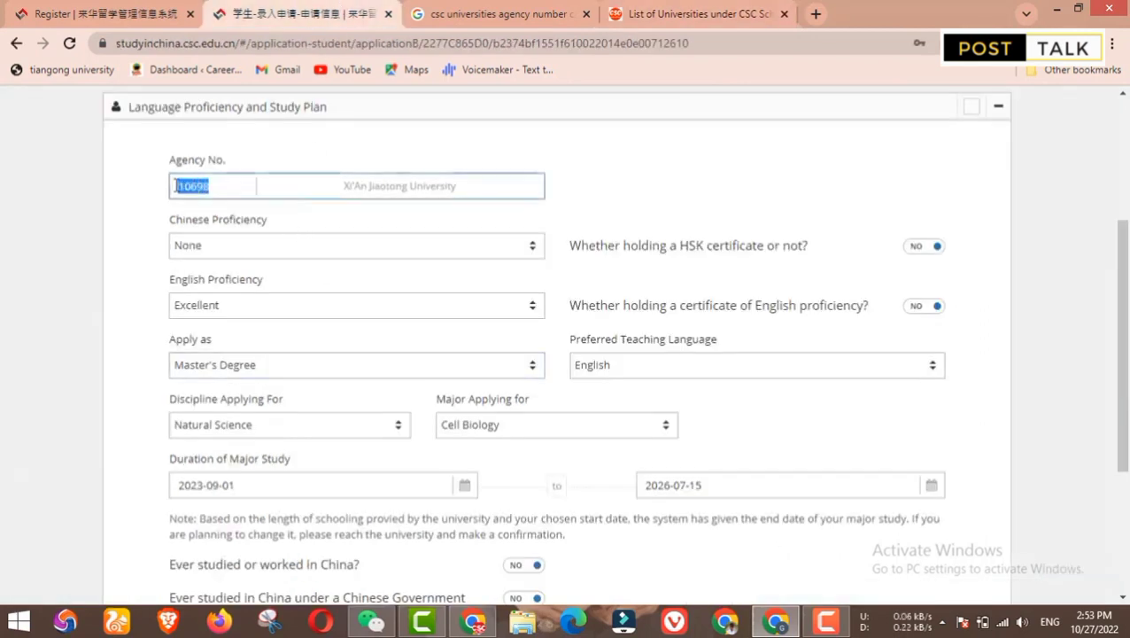
pyautogui.hotkey('ctrl', 'v')
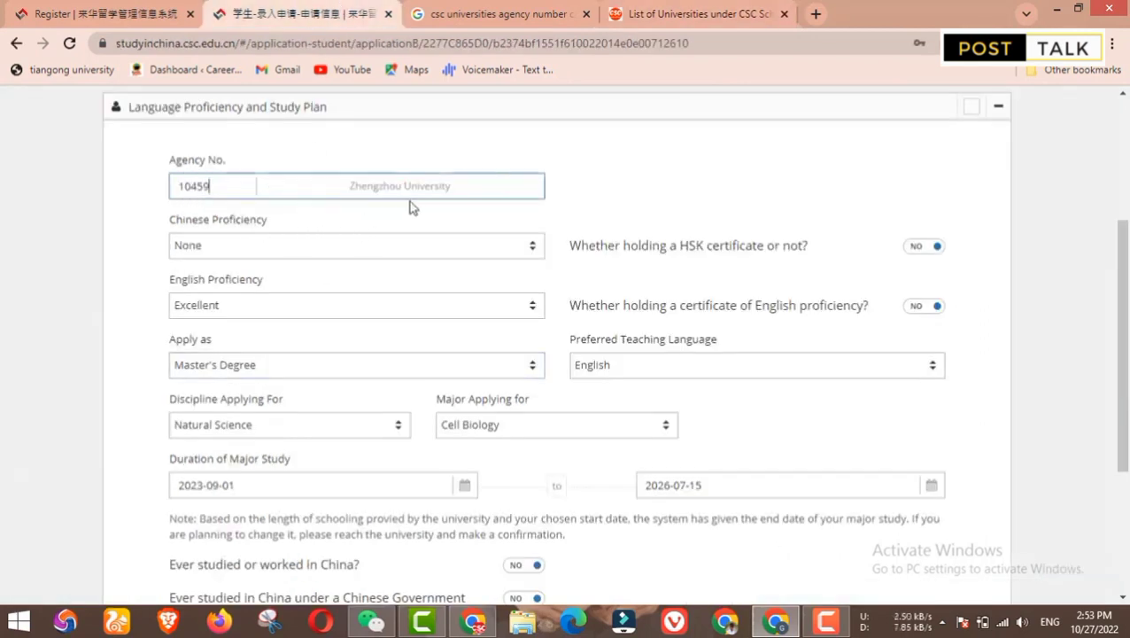
pyautogui.scroll(-2, 425, 234)
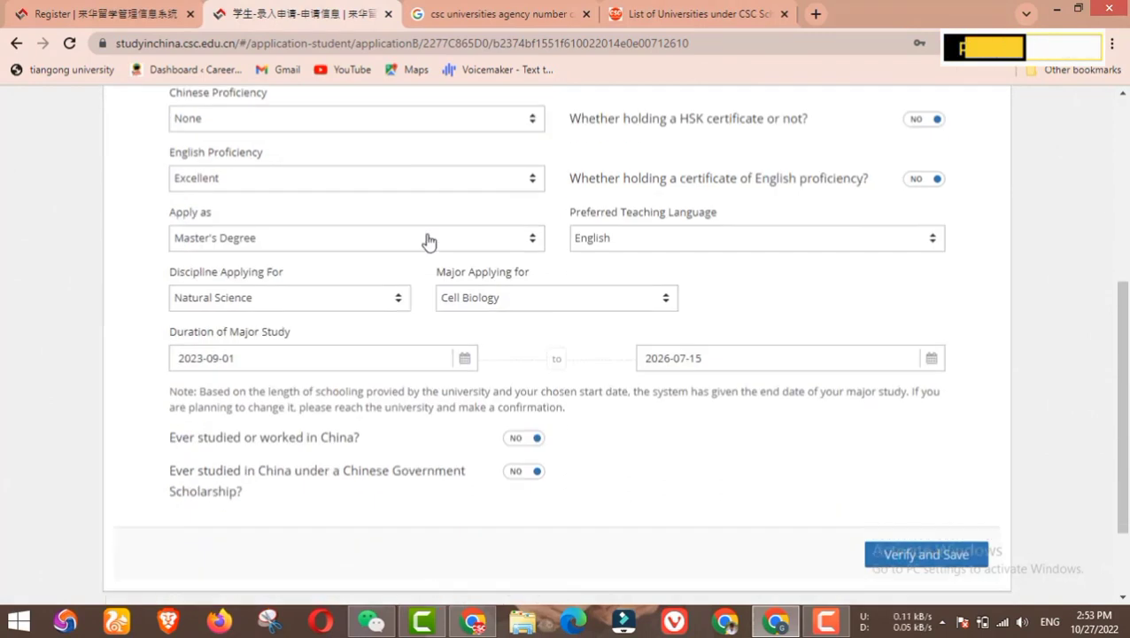
# Step: Set Discipline Applying For to Engineering and look through its available majors
pyautogui.click(346, 258)
pyautogui.scroll(1, 313, 352)
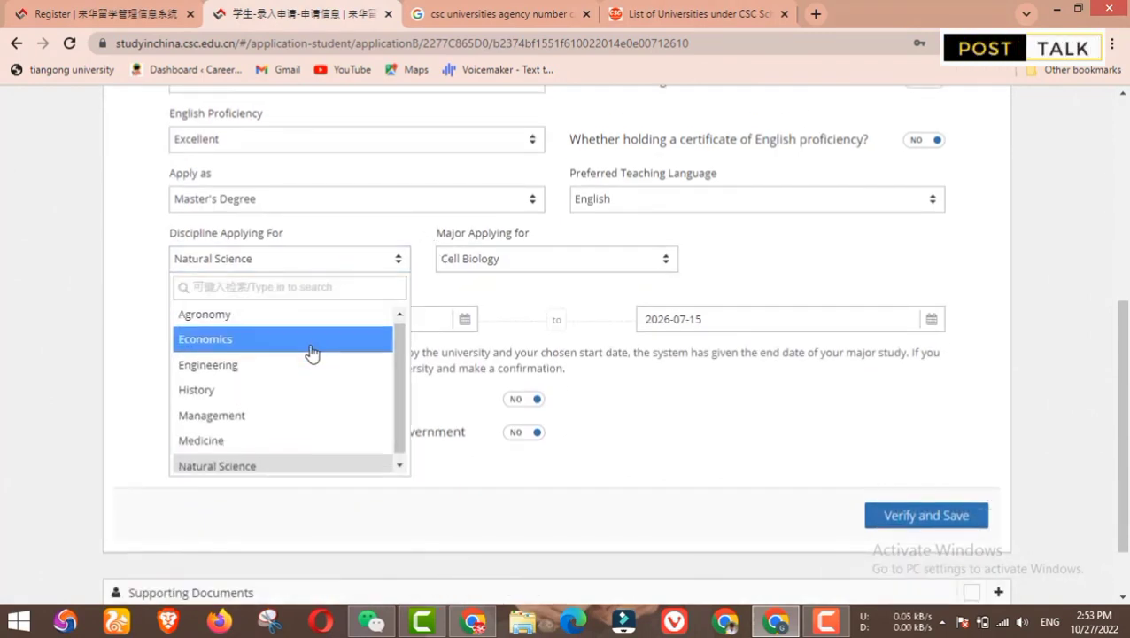
pyautogui.scroll(-1, 267, 329)
pyautogui.scroll(1, 235, 364)
pyautogui.click(236, 367)
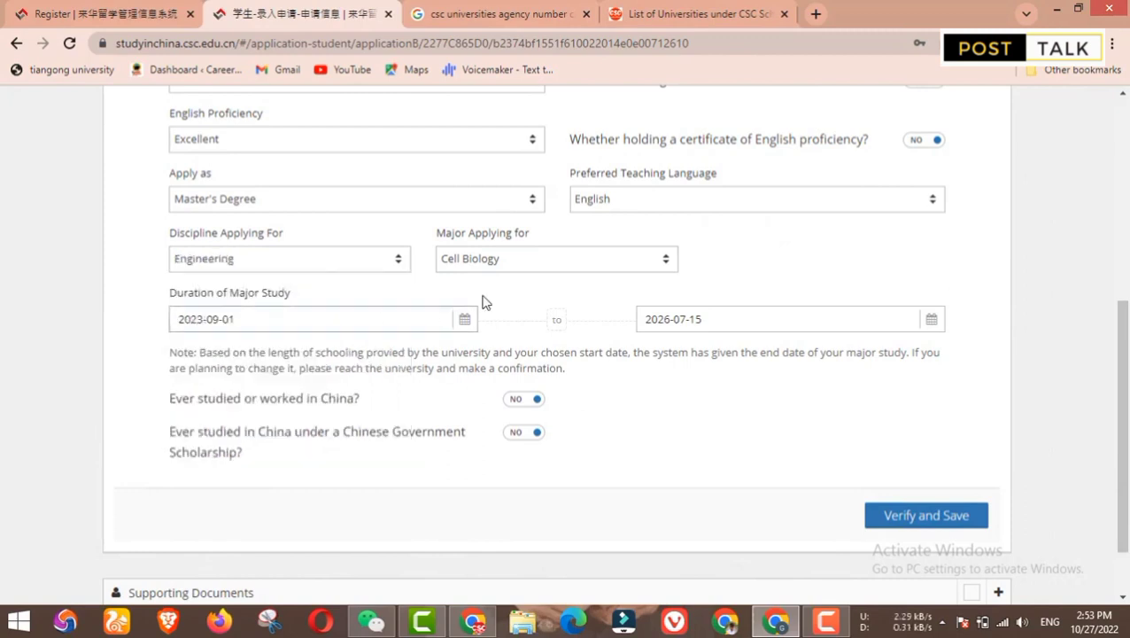
pyautogui.click(496, 258)
pyautogui.scroll(-1, 545, 345)
pyautogui.scroll(1, 537, 357)
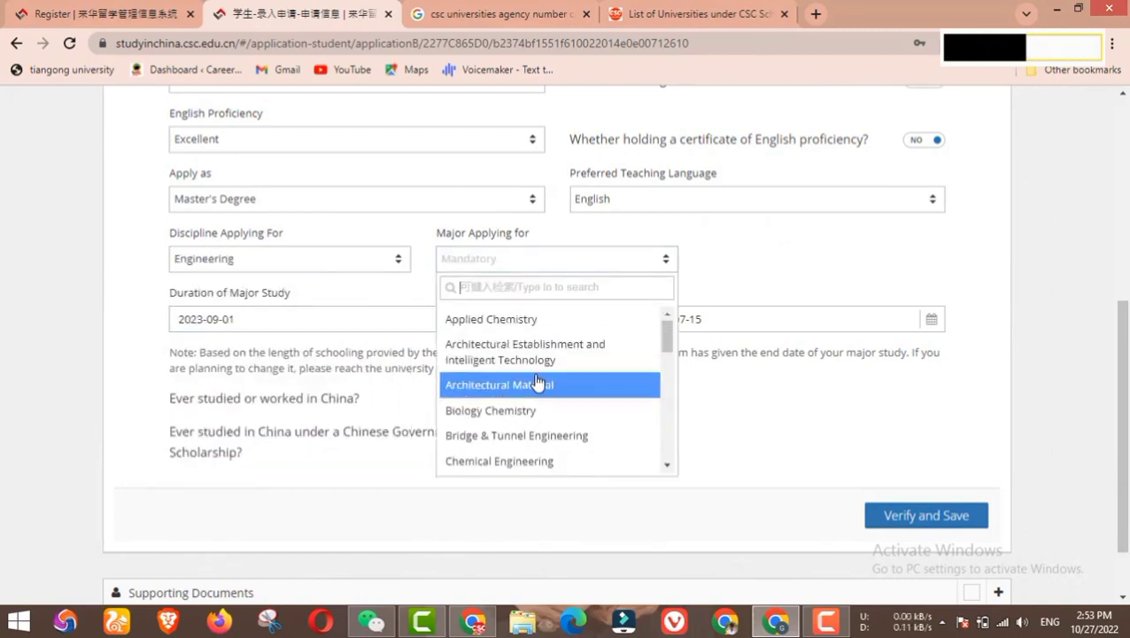
pyautogui.scroll(-3, 534, 427)
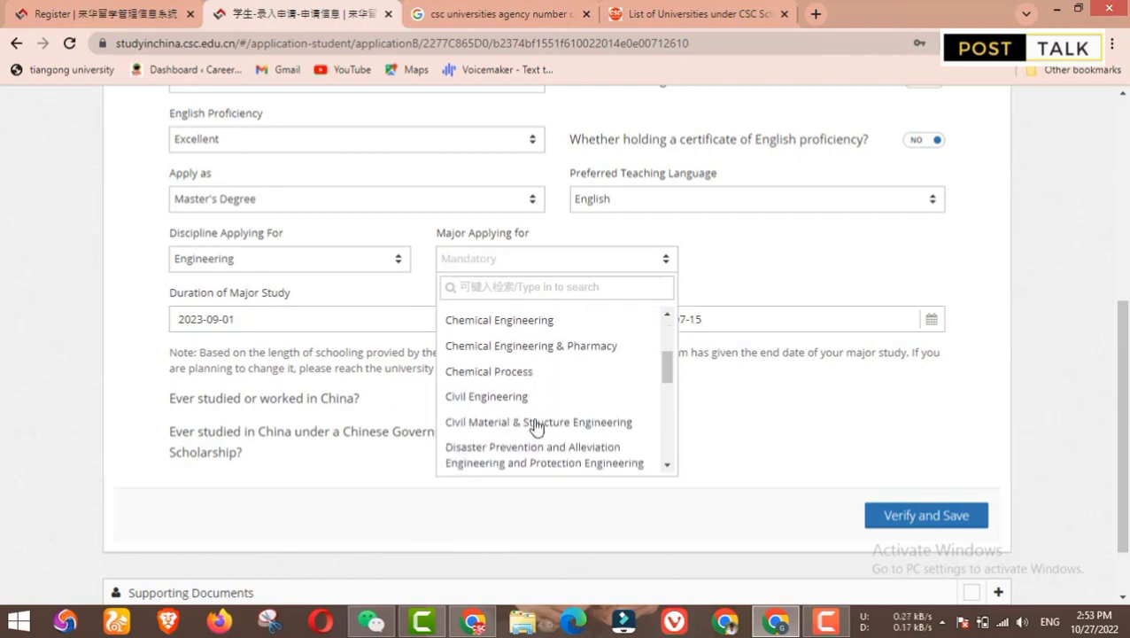
pyautogui.scroll(1, 533, 429)
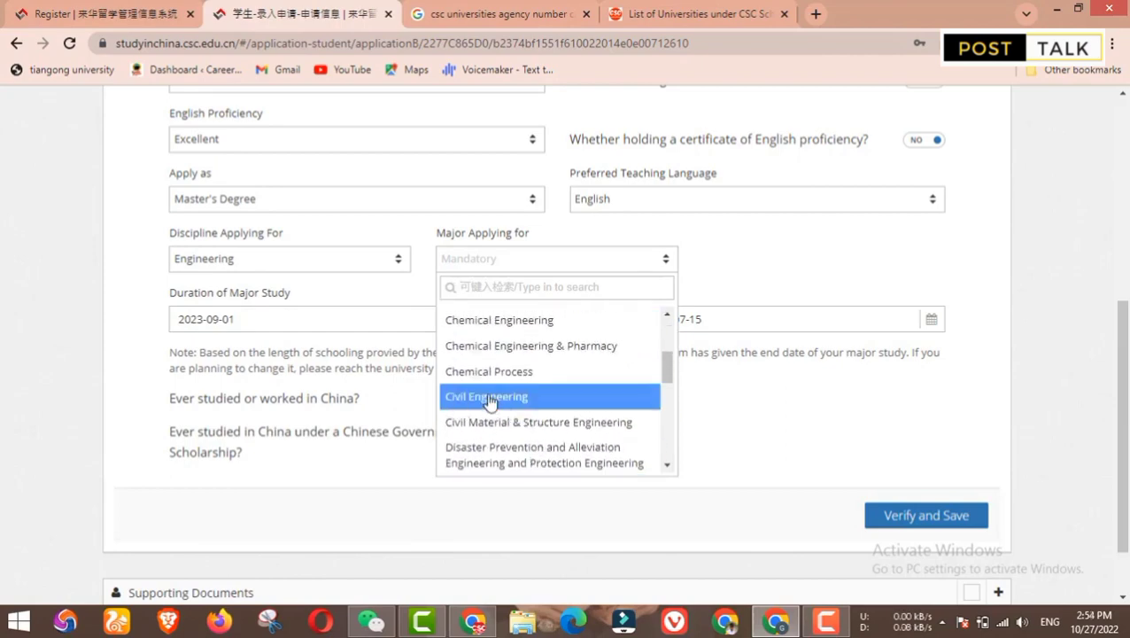
pyautogui.scroll(5, 489, 400)
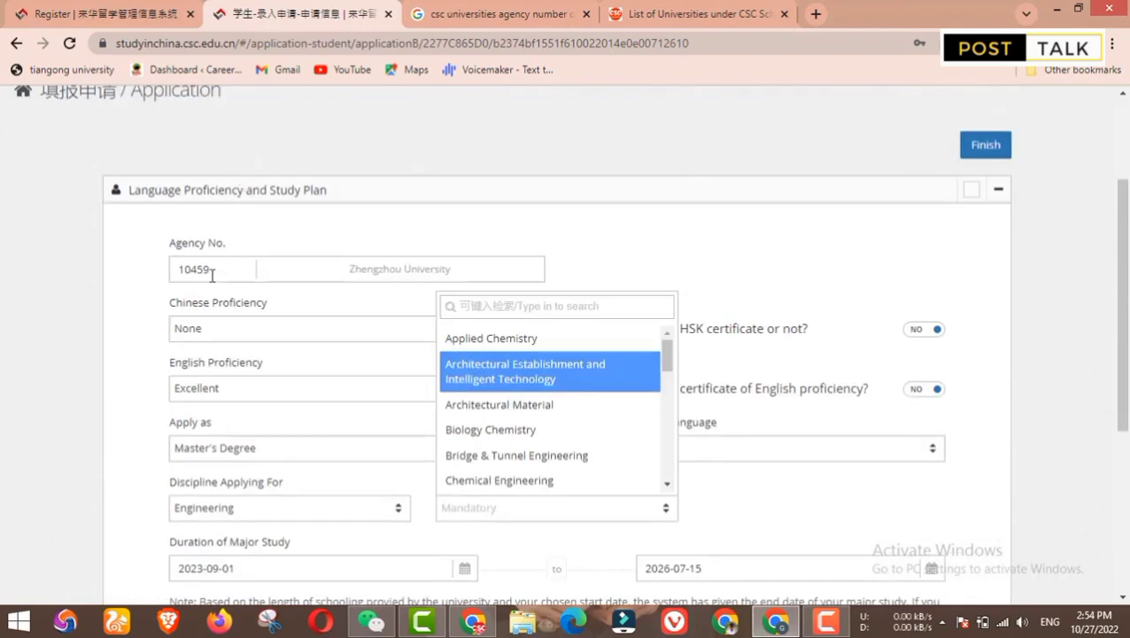
pyautogui.scroll(-3, 266, 289)
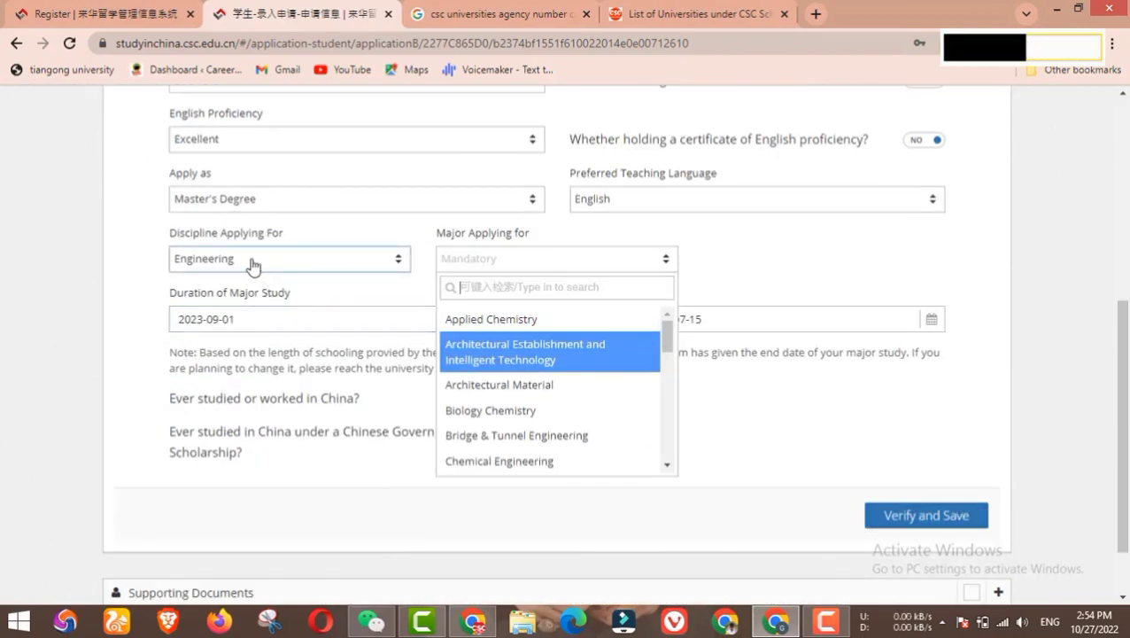
# Step: Set Discipline Applying For to Management and Major Applying for to Business Administration
pyautogui.click(353, 262)
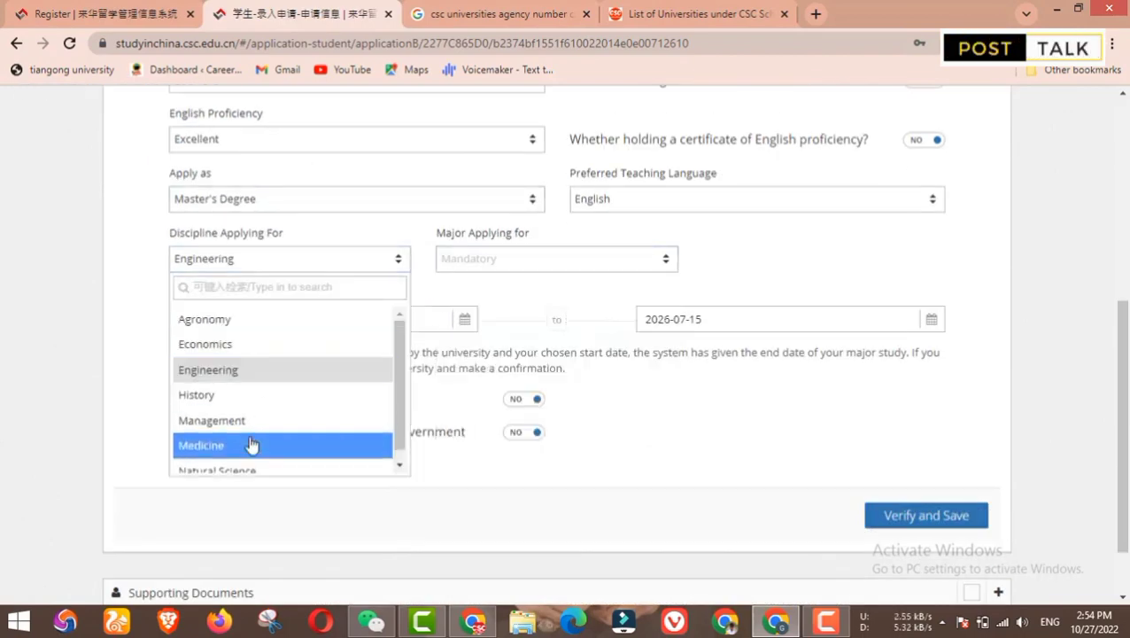
pyautogui.scroll(-1, 239, 425)
pyautogui.click(222, 414)
pyautogui.click(587, 265)
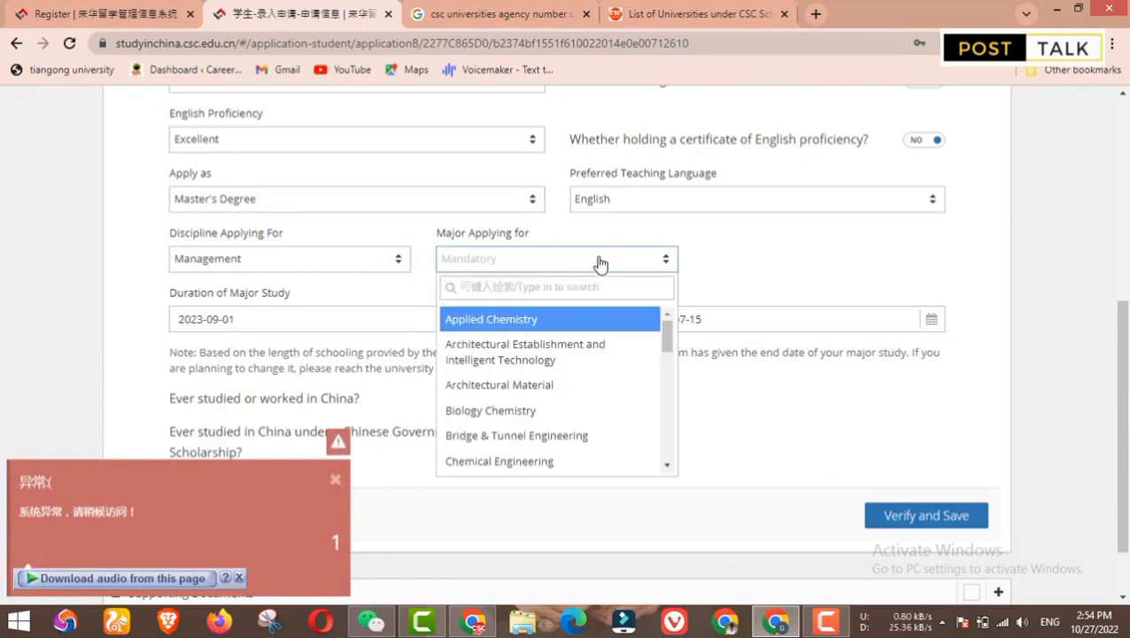
pyautogui.scroll(-2, 595, 331)
pyautogui.scroll(2, 589, 326)
pyautogui.click(525, 348)
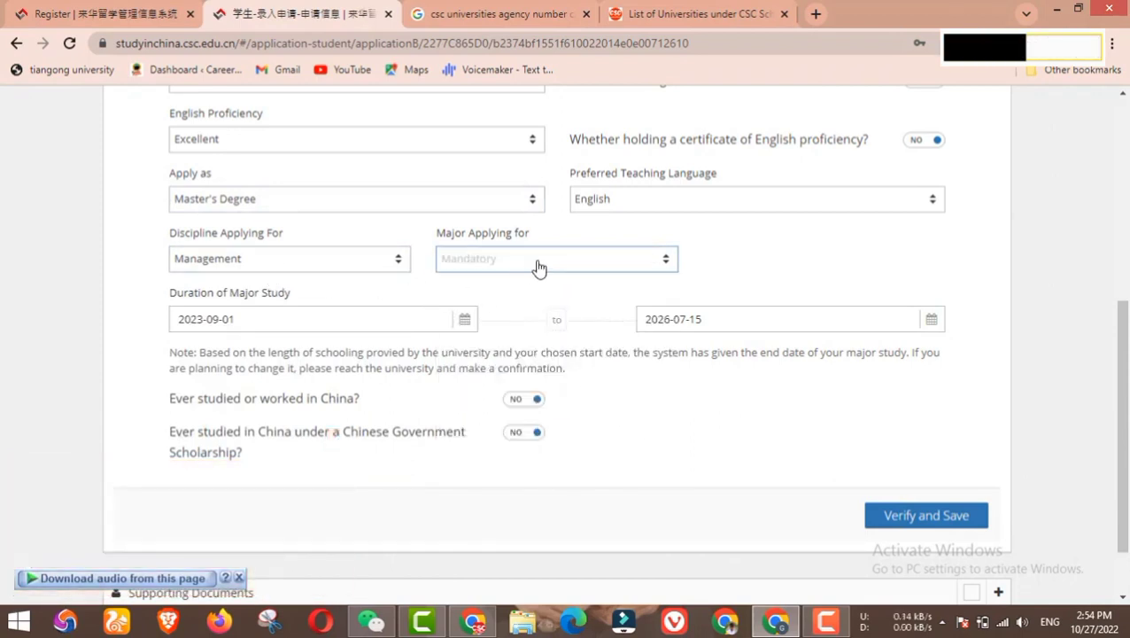
pyautogui.click(535, 265)
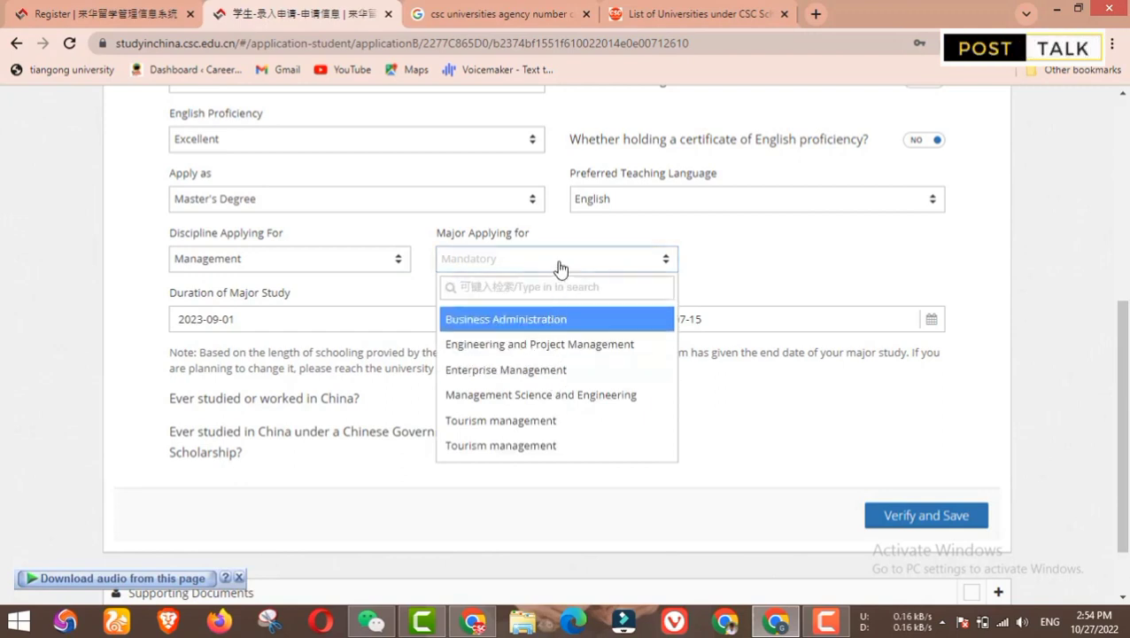
pyautogui.click(560, 266)
pyautogui.click(560, 266)
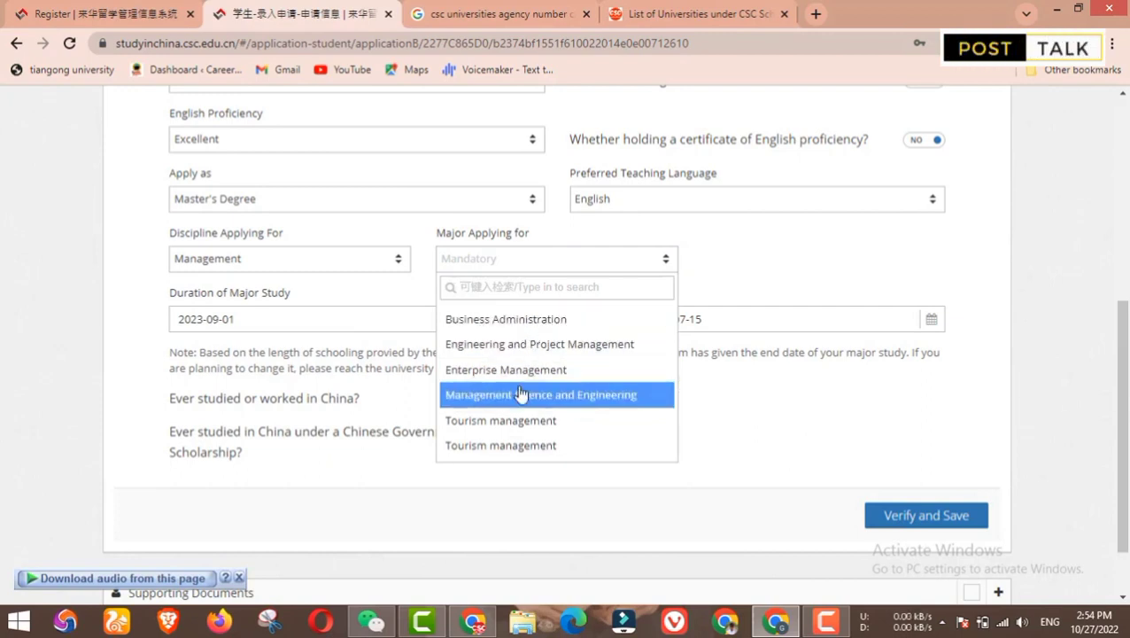
pyautogui.click(544, 321)
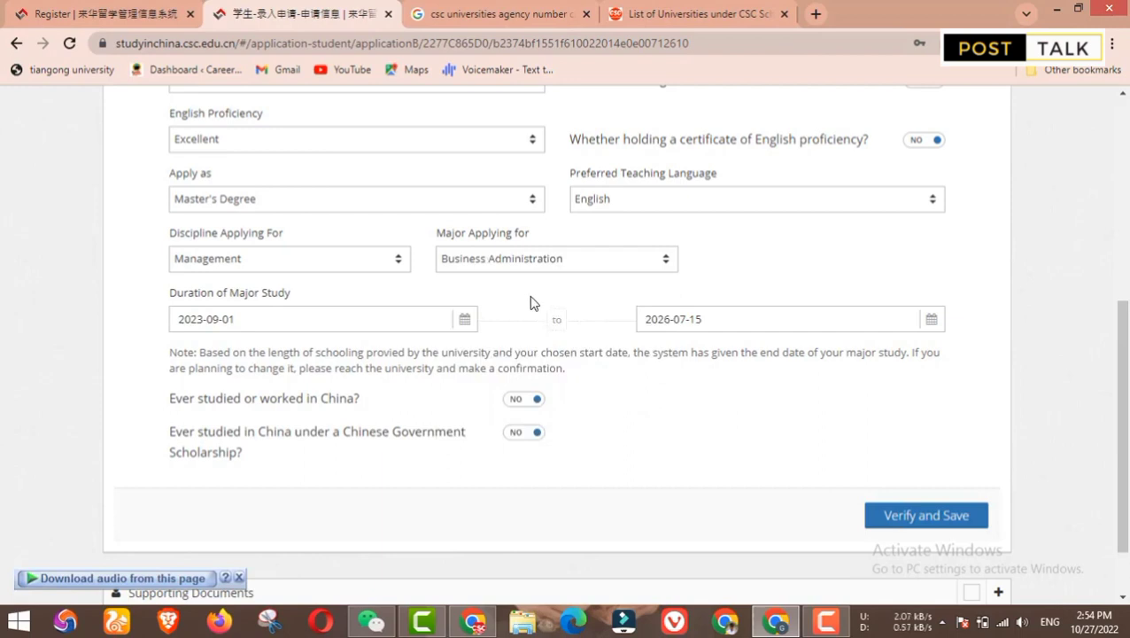
# Step: Review the study plan entries and check the Preferred Teaching Language options, keeping English
pyautogui.scroll(3, 336, 190)
pyautogui.scroll(-1, 329, 416)
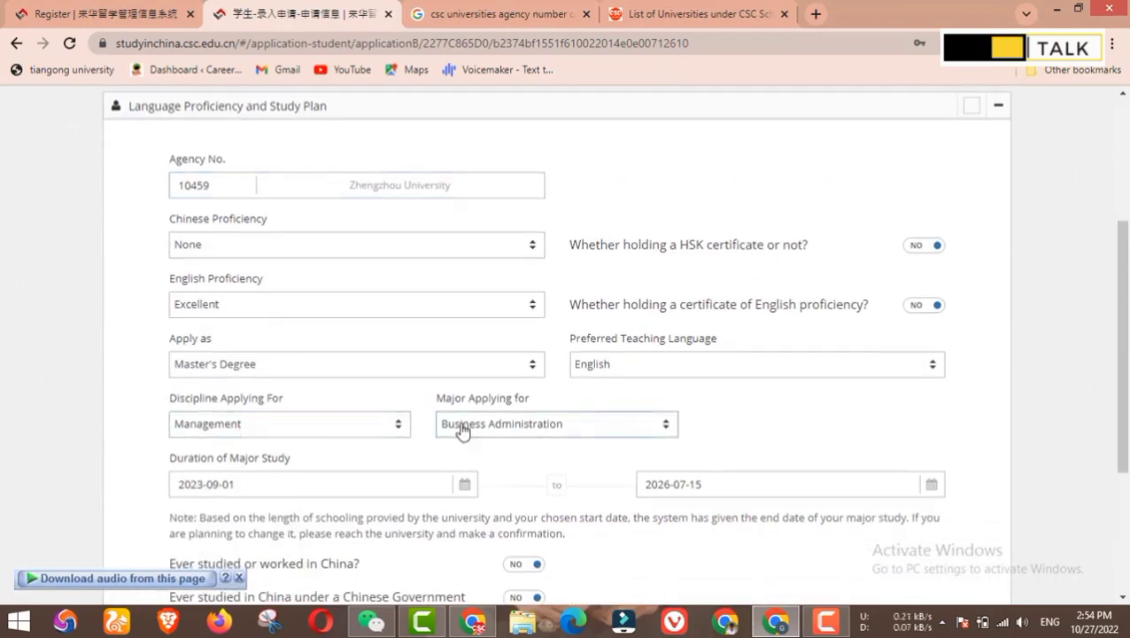
pyautogui.scroll(-1, 460, 429)
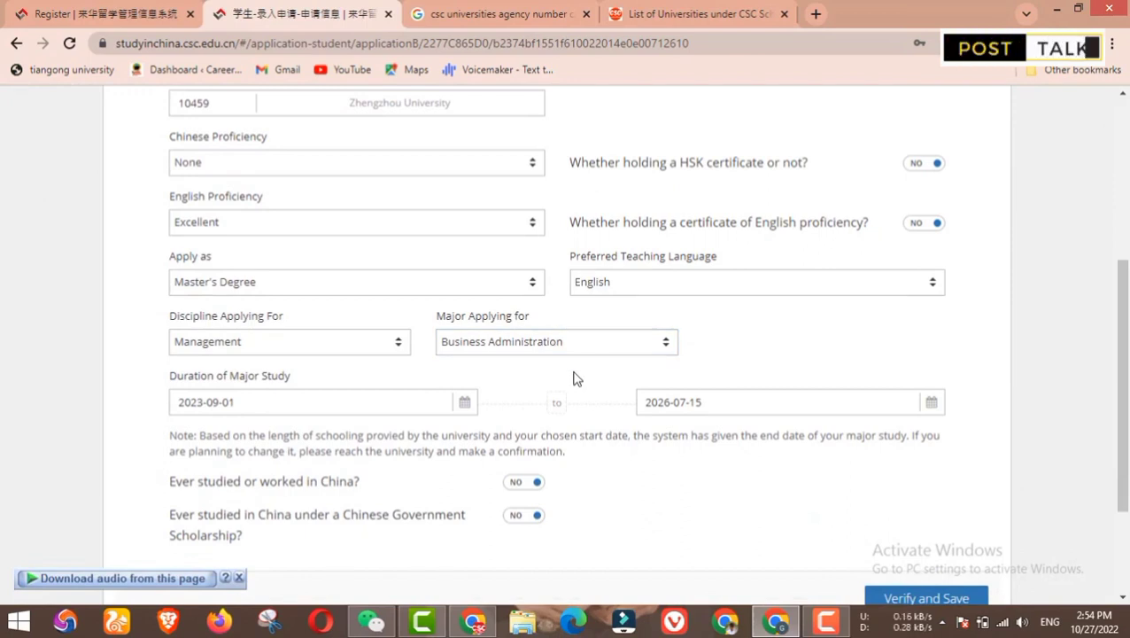
pyautogui.scroll(2, 572, 379)
pyautogui.scroll(-2, 531, 386)
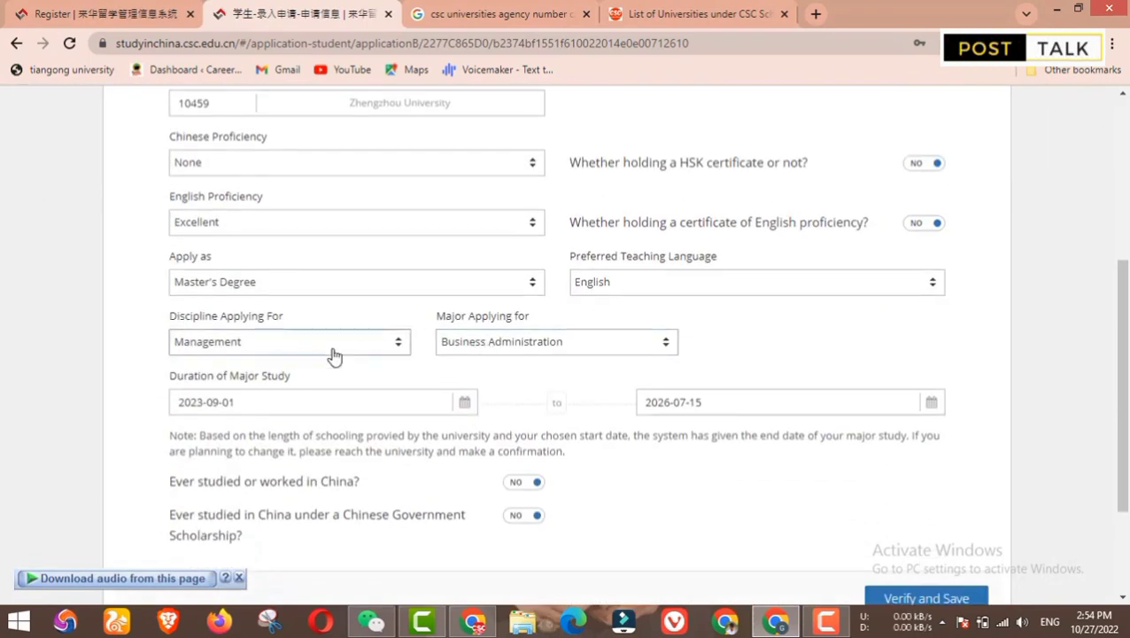
pyautogui.click(653, 282)
pyautogui.click(602, 366)
pyautogui.scroll(-1, 651, 288)
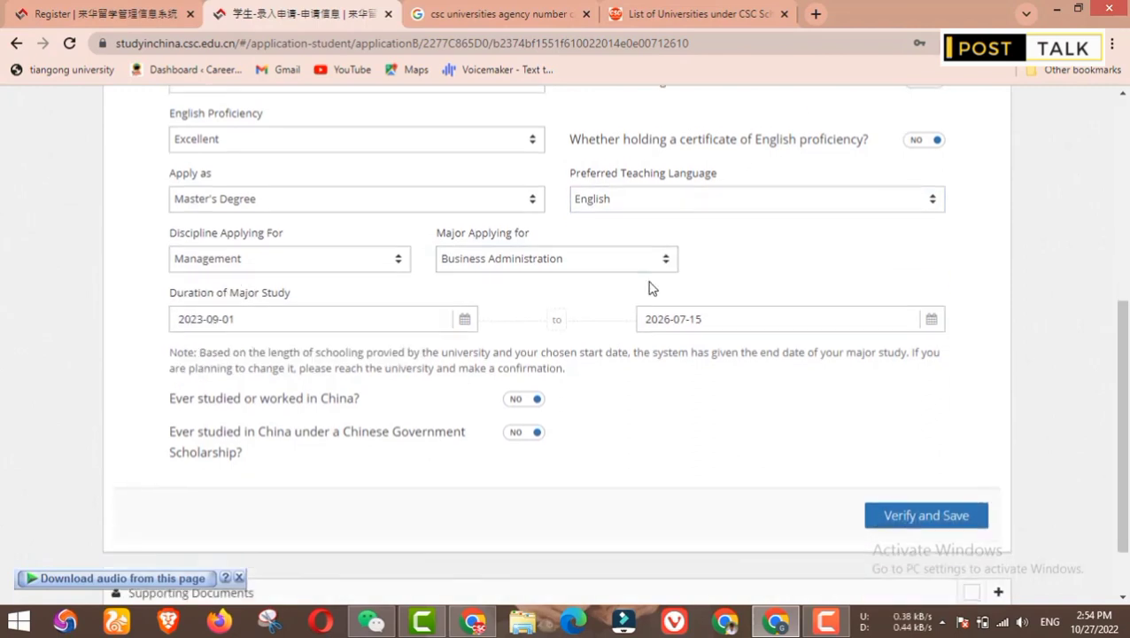
pyautogui.click(666, 203)
# Step: Set Discipline Applying For to Economics and Major Applying for to International Trade
pyautogui.click(372, 258)
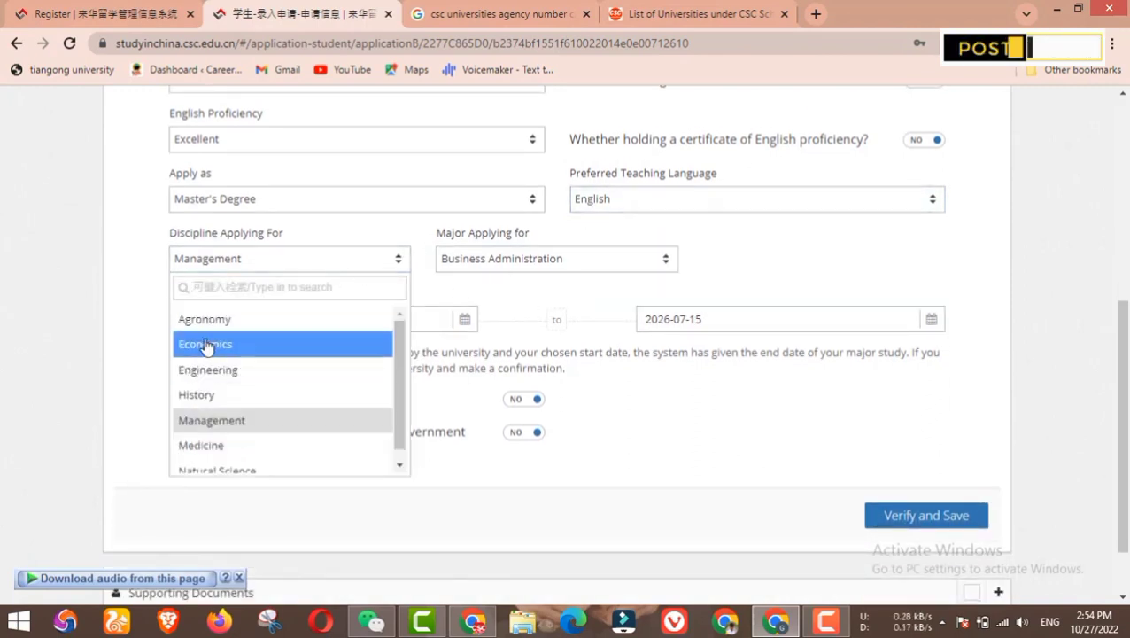
pyautogui.click(205, 346)
pyautogui.click(563, 266)
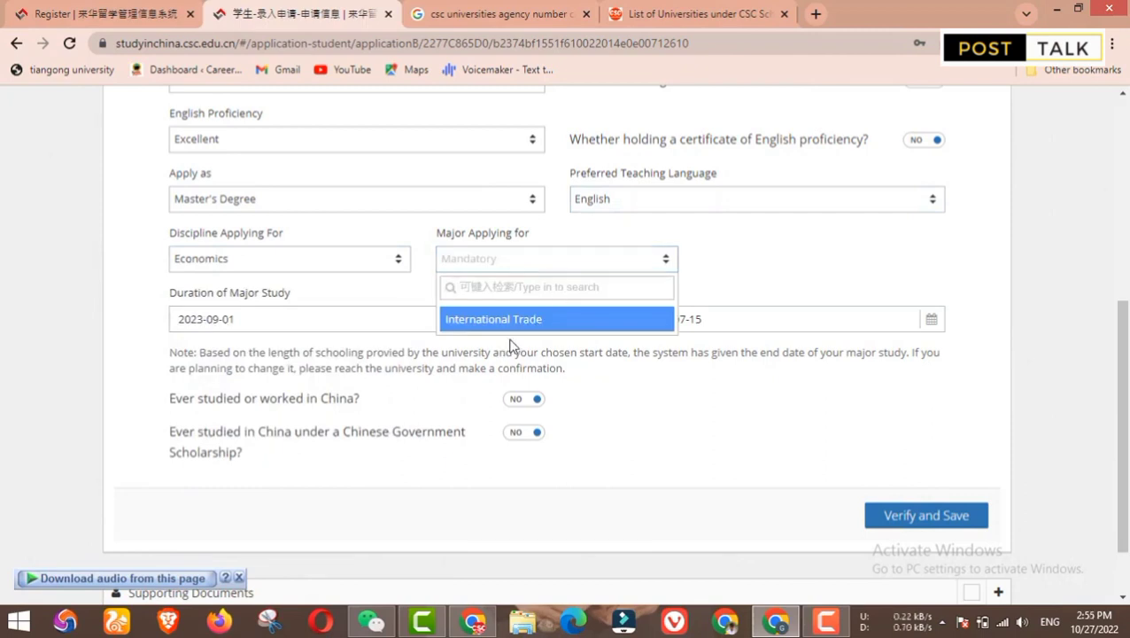
pyautogui.click(513, 320)
pyautogui.click(537, 257)
pyautogui.click(401, 307)
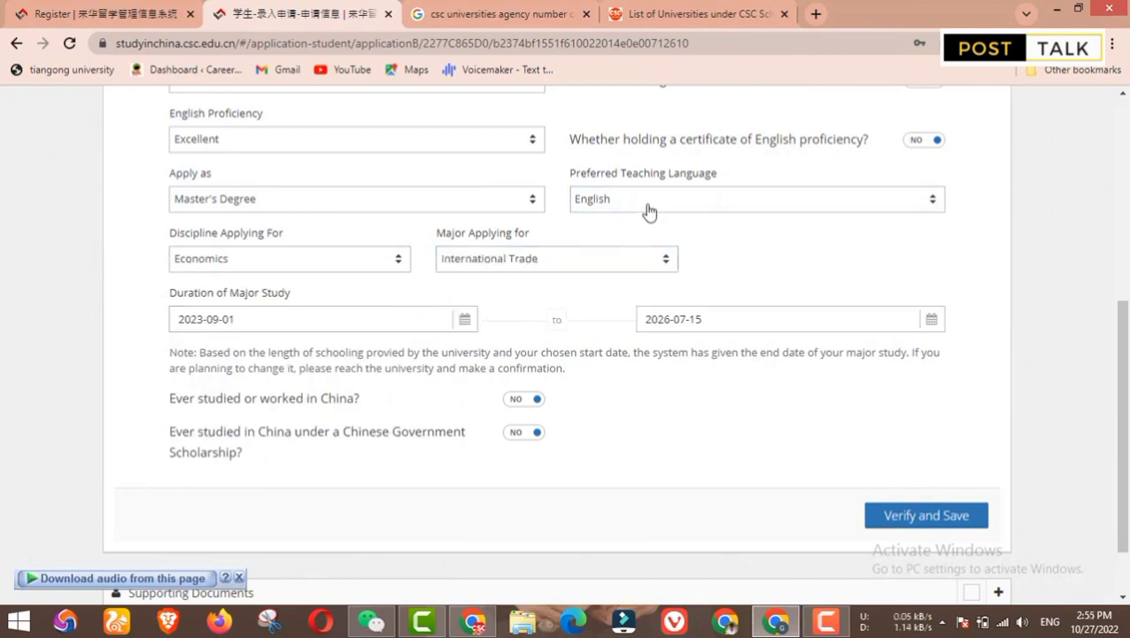
# Step: Set Preferred Teaching Language to Chinese, look through the Economics majors and choose National Economics
pyautogui.click(649, 210)
pyautogui.click(620, 258)
pyautogui.click(325, 265)
pyautogui.click(535, 266)
pyautogui.click(535, 266)
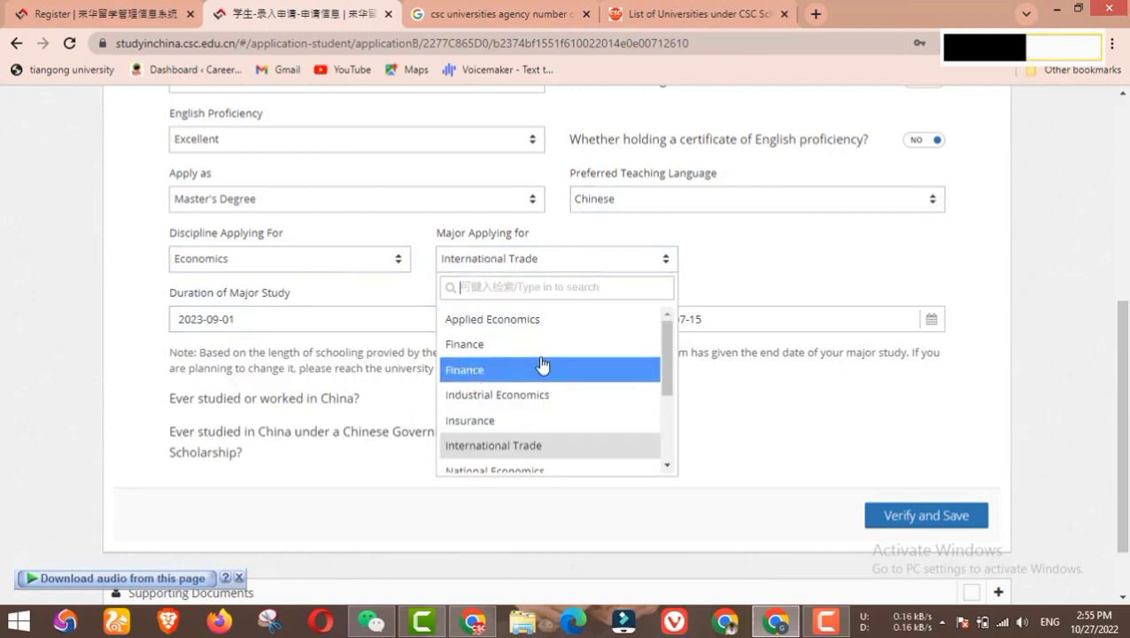
pyautogui.scroll(-2, 544, 372)
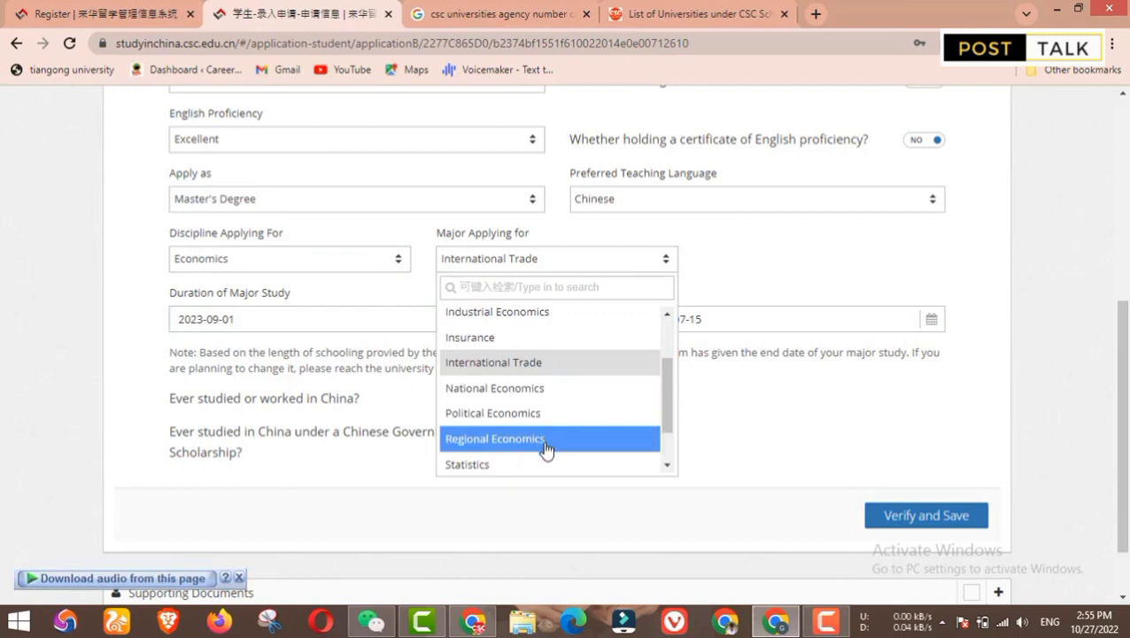
pyautogui.scroll(-1, 545, 447)
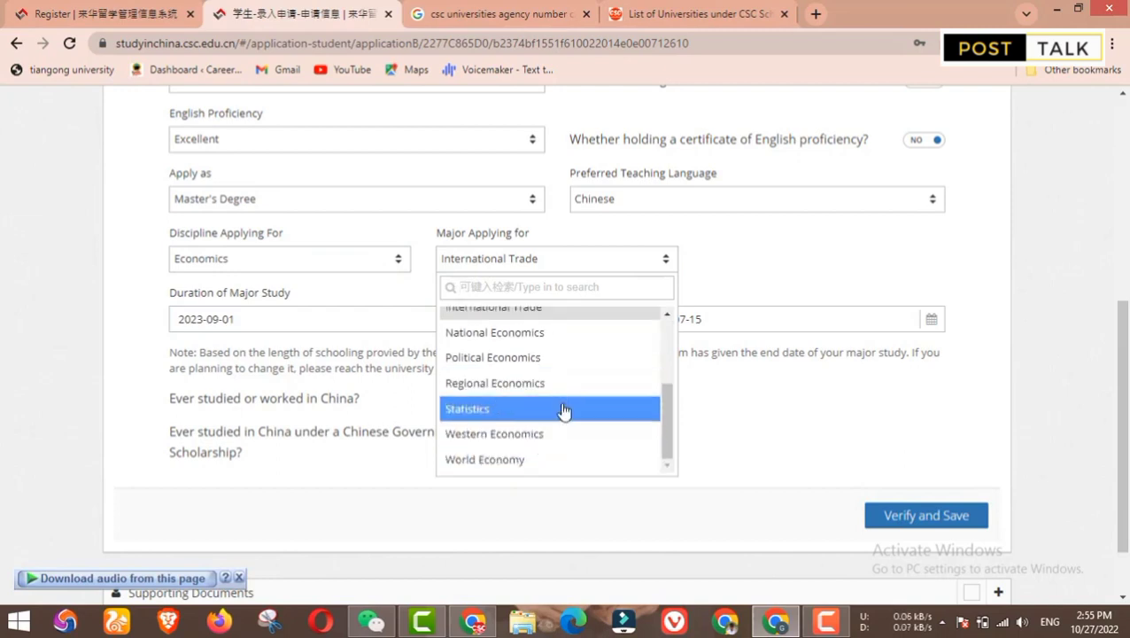
pyautogui.click(525, 332)
# Step: Return Preferred Teaching Language to English and choose Economics with International Trade as the major
pyautogui.click(599, 200)
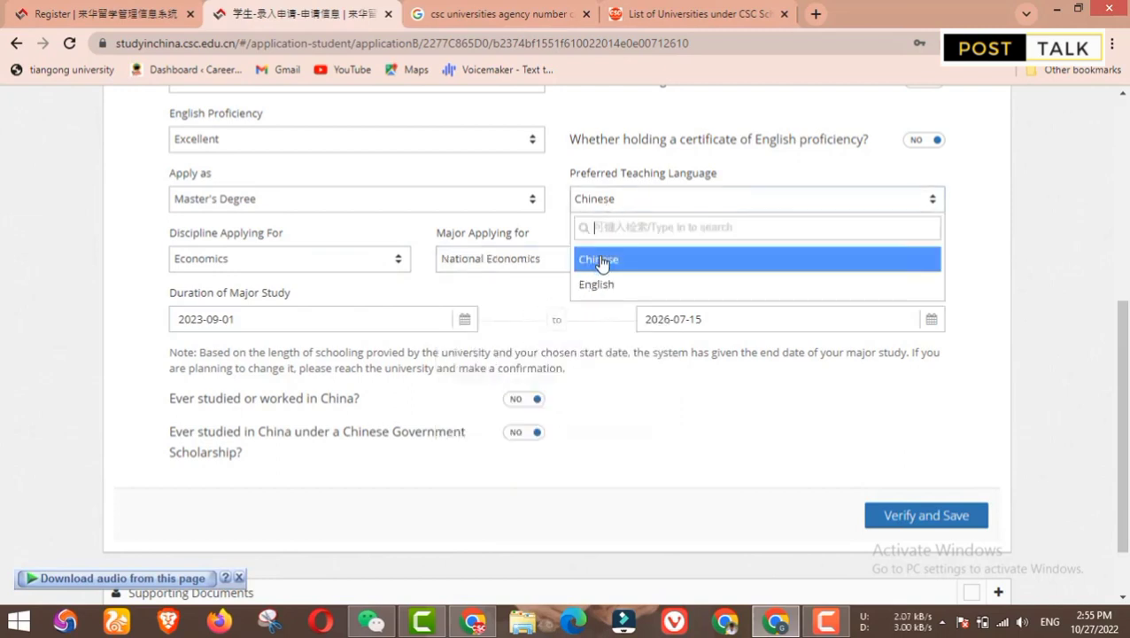
pyautogui.click(591, 284)
pyautogui.click(317, 268)
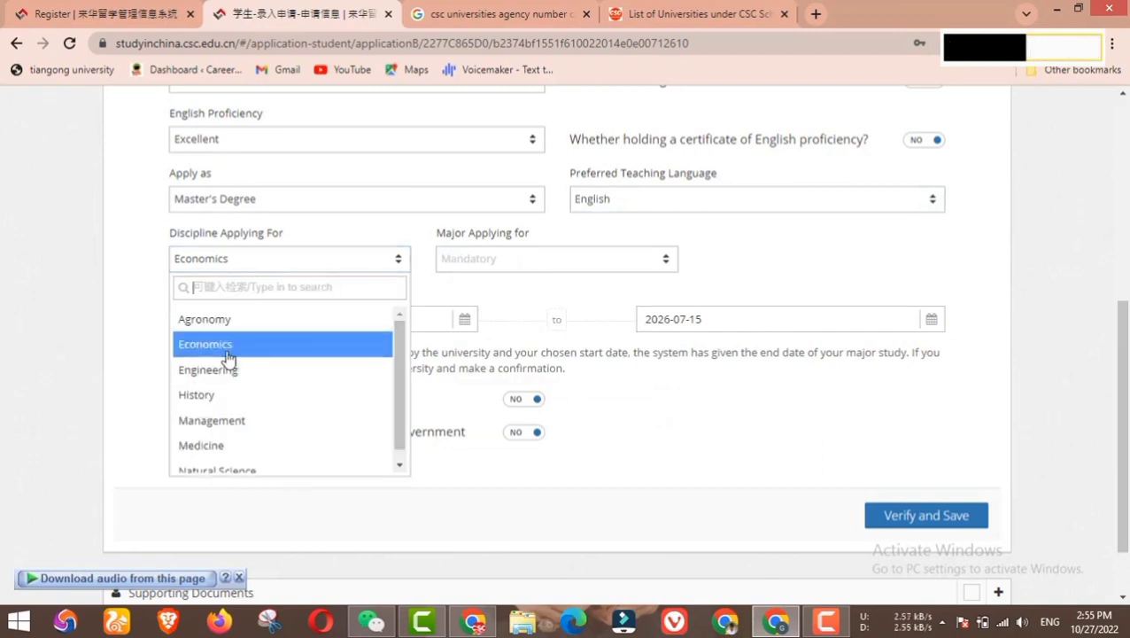
pyautogui.click(223, 345)
pyautogui.click(524, 261)
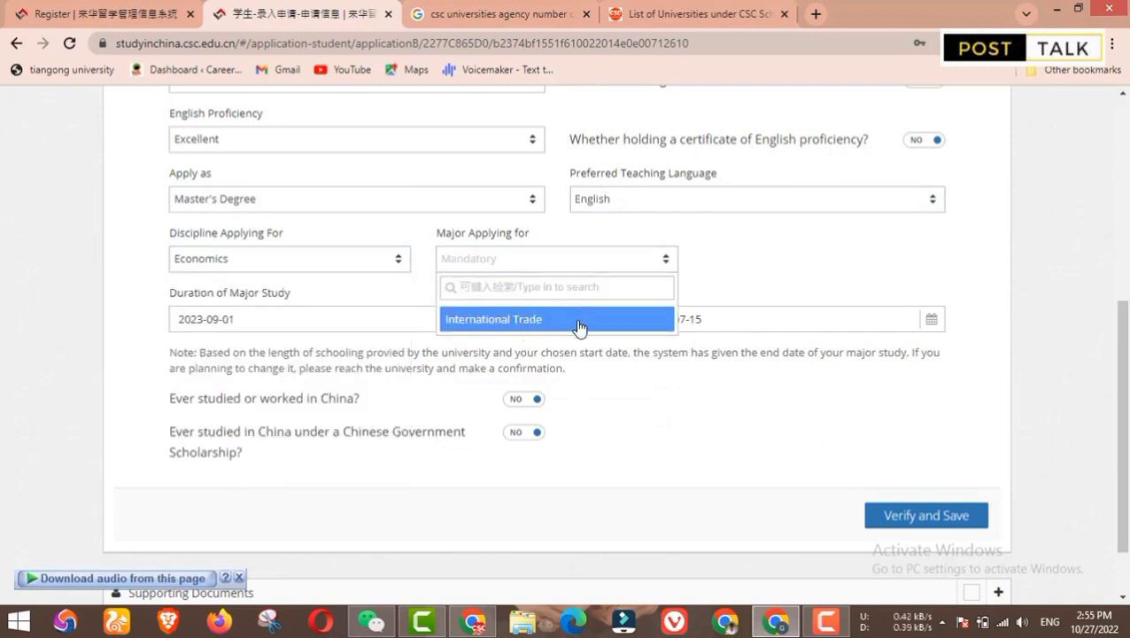
pyautogui.click(577, 324)
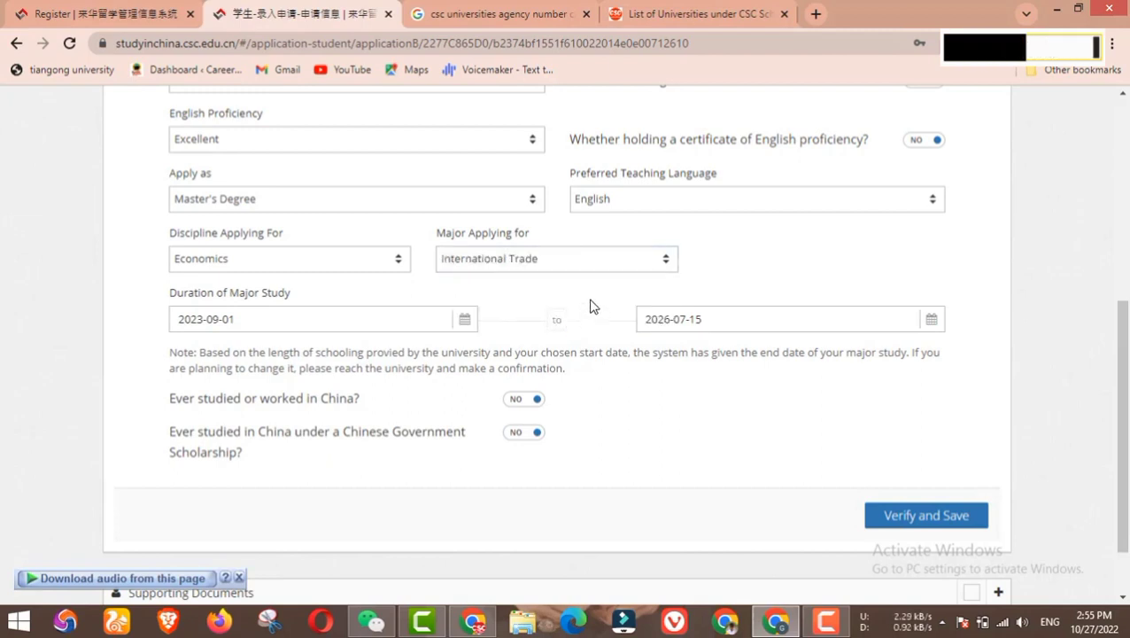
# Step: Check the discipline and major options once more, keeping Economics and International Trade selected
pyautogui.click(391, 262)
pyautogui.click(514, 278)
pyautogui.click(514, 277)
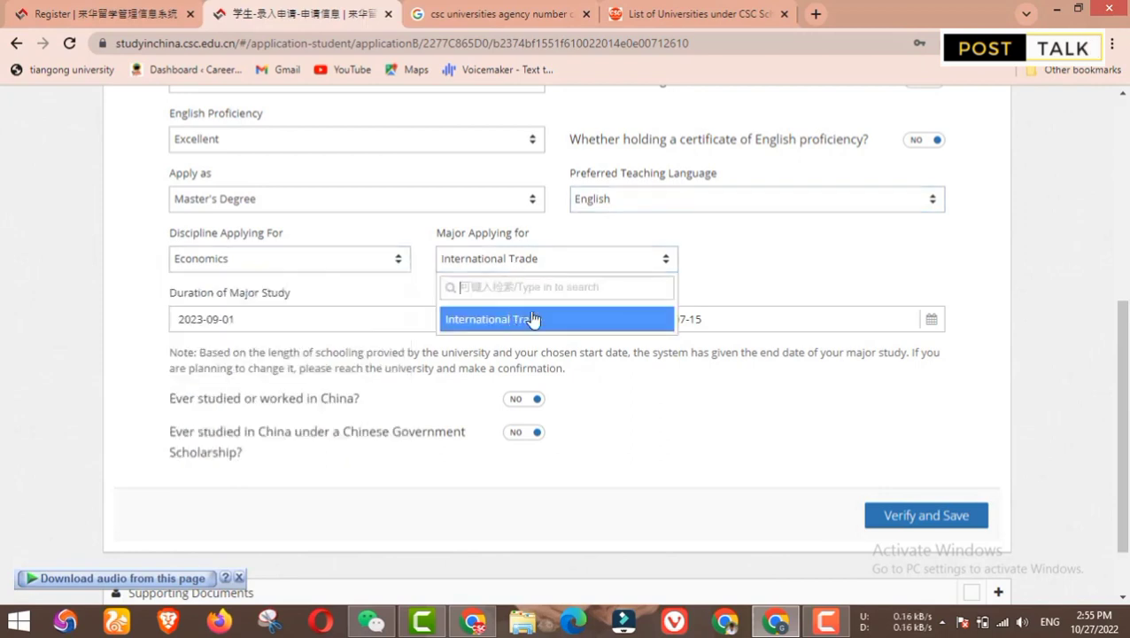
pyautogui.click(532, 318)
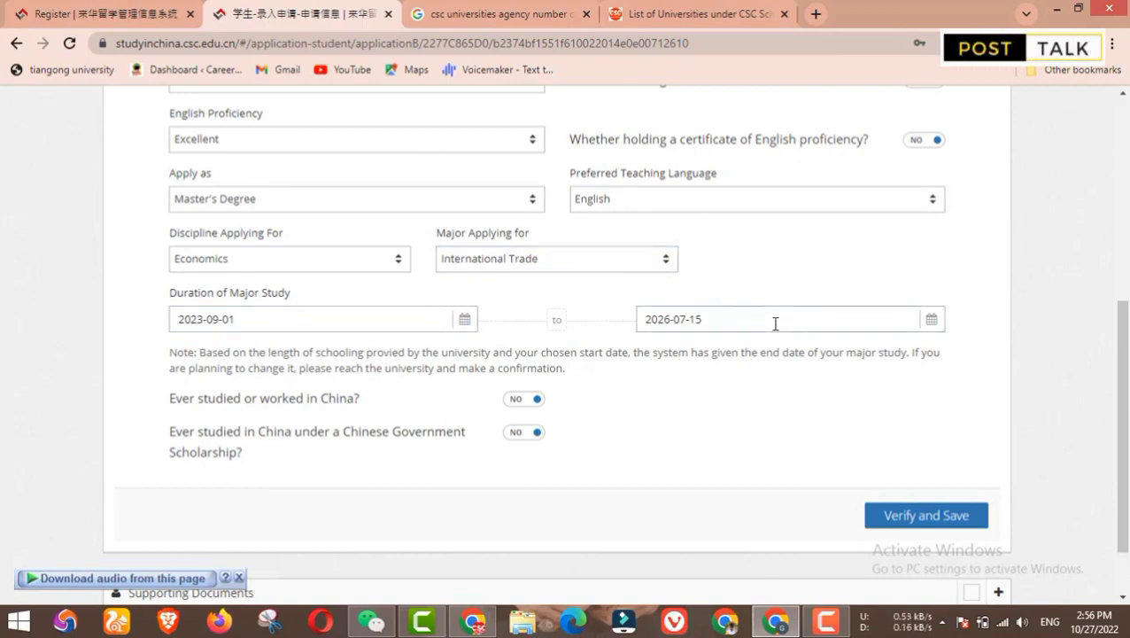
# Step: Verify and save the Language Proficiency and Study Plan section, and review the uploaded files under Supporting Documents
pyautogui.scroll(-1, 614, 371)
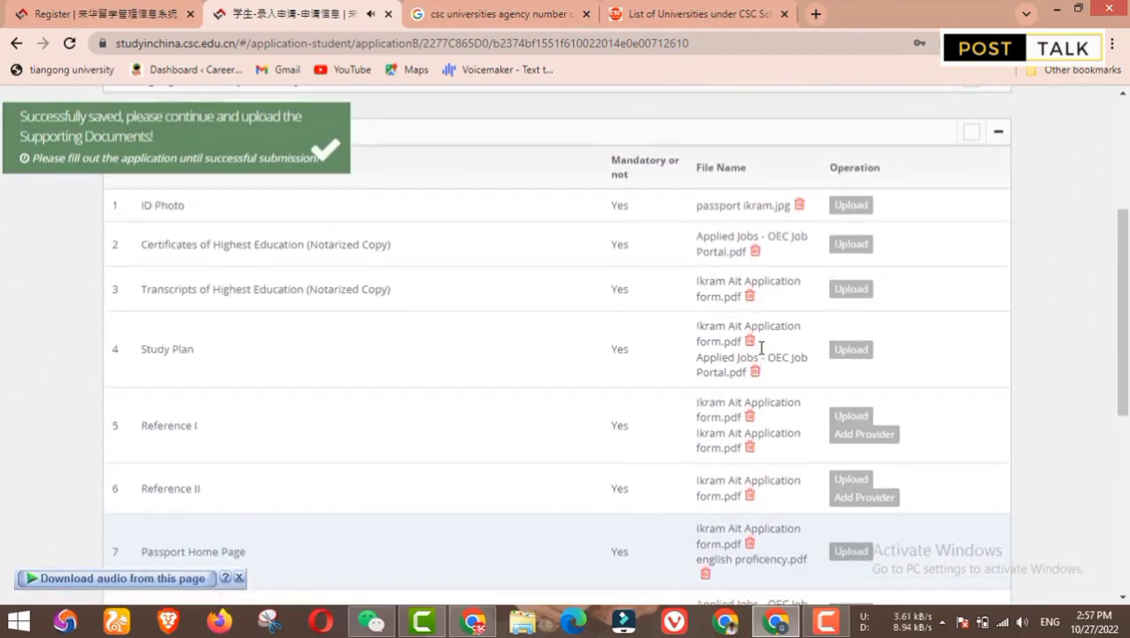
pyautogui.scroll(-3, 789, 348)
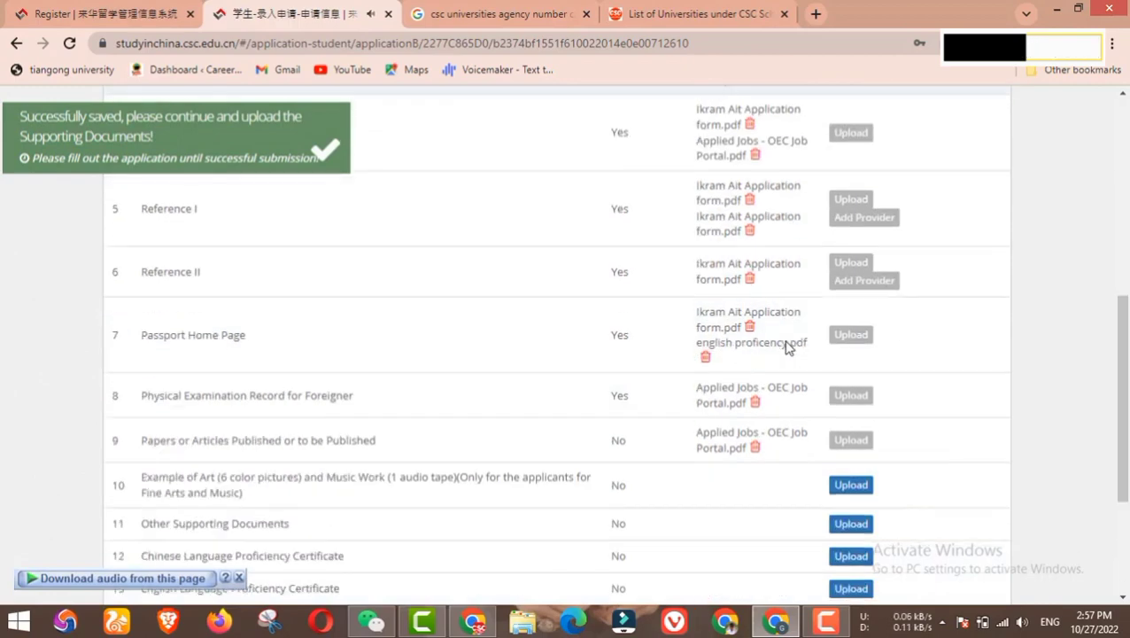
pyautogui.scroll(3, 789, 348)
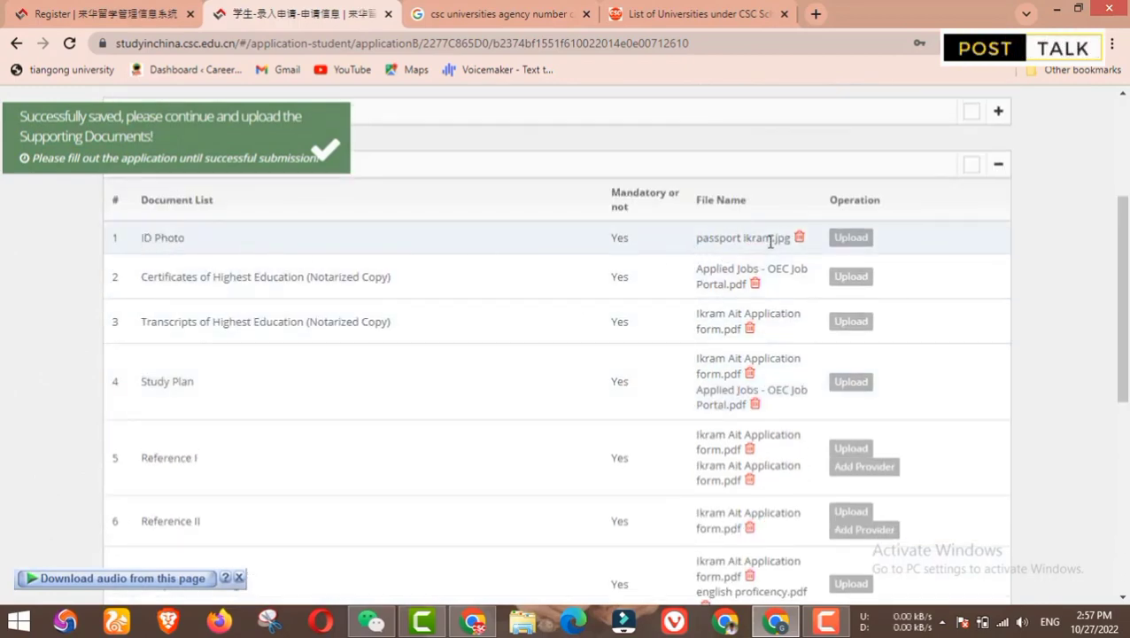
pyautogui.scroll(-1, 784, 242)
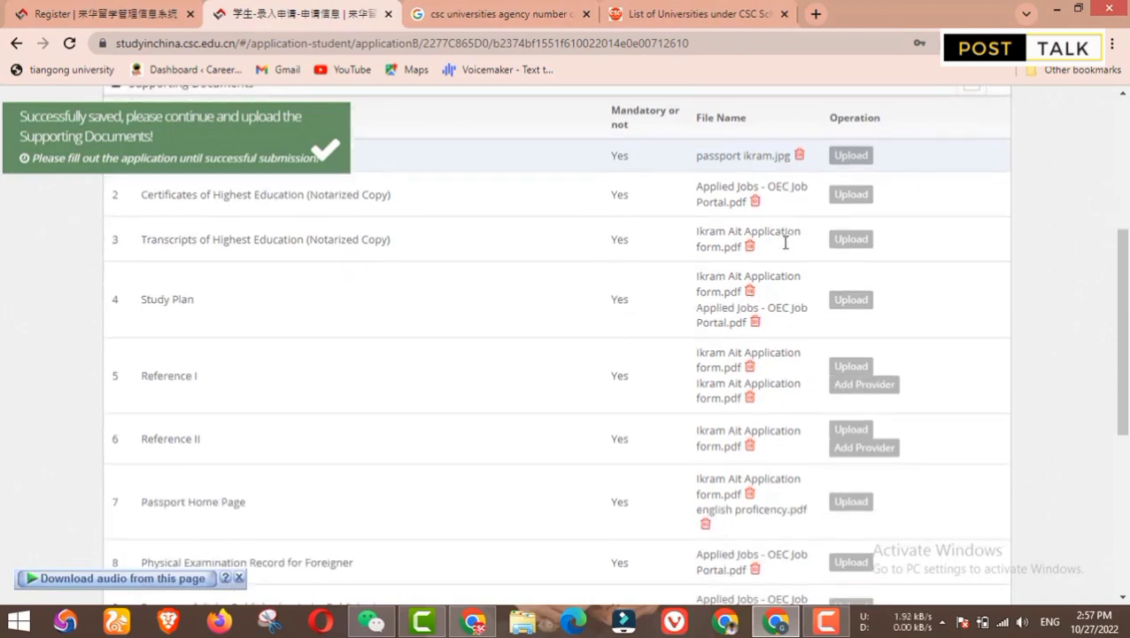
pyautogui.scroll(1, 785, 241)
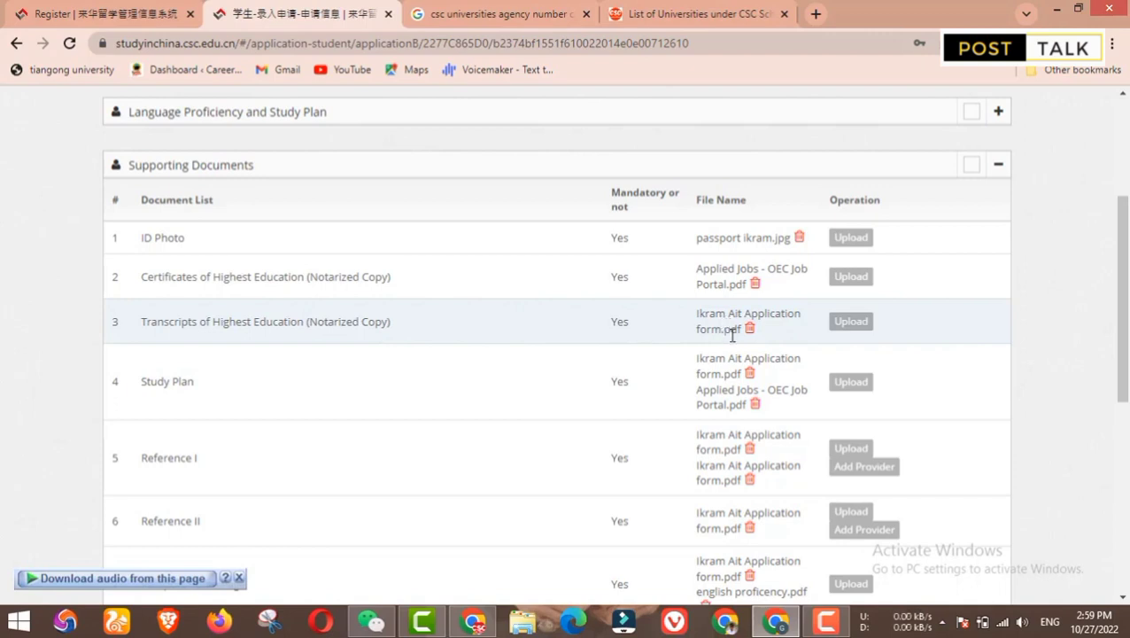
# Step: Review the required supporting documents from Study Plan to Physical Examination Record, highlighting the Reference I and Reference II entries
pyautogui.scroll(-1, 783, 338)
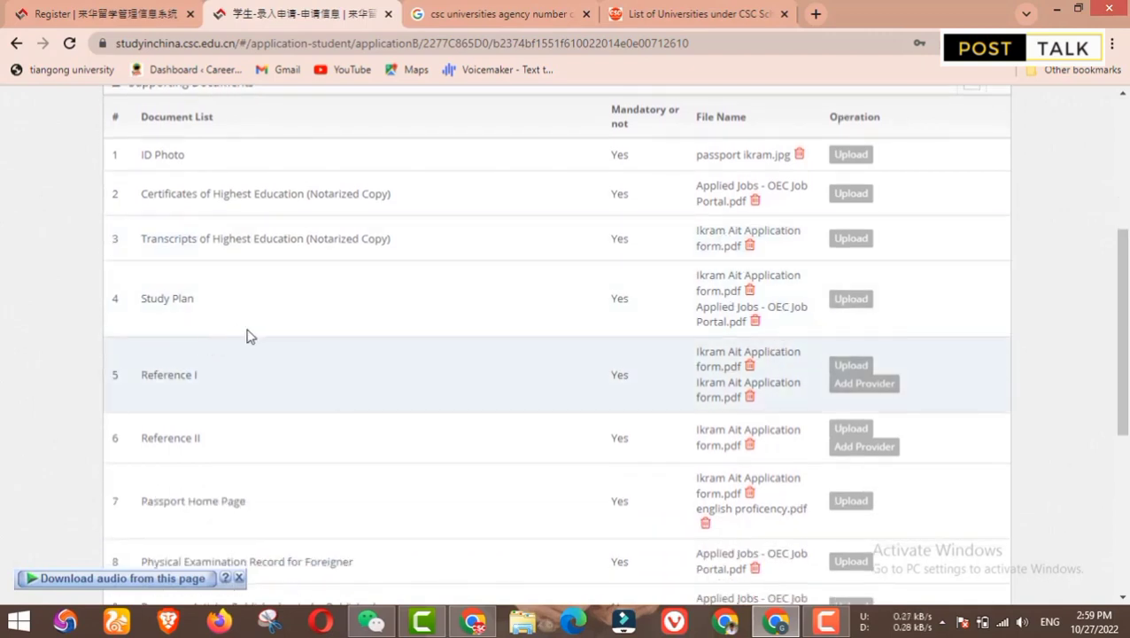
pyautogui.scroll(-1, 726, 310)
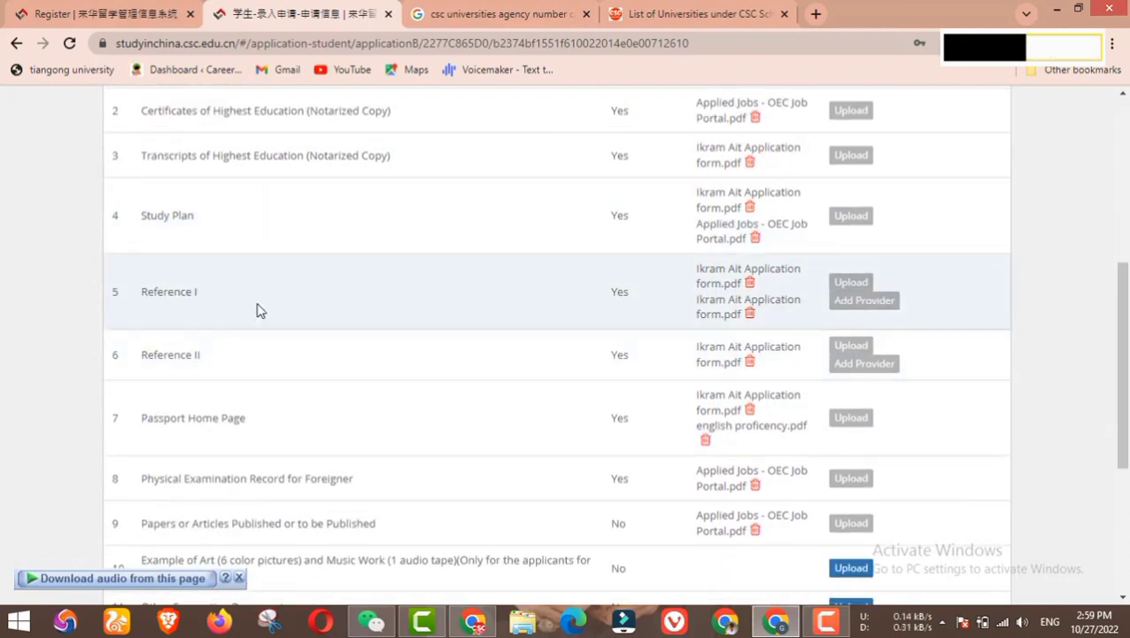
pyautogui.moveTo(143, 291); pyautogui.dragTo(192, 290)
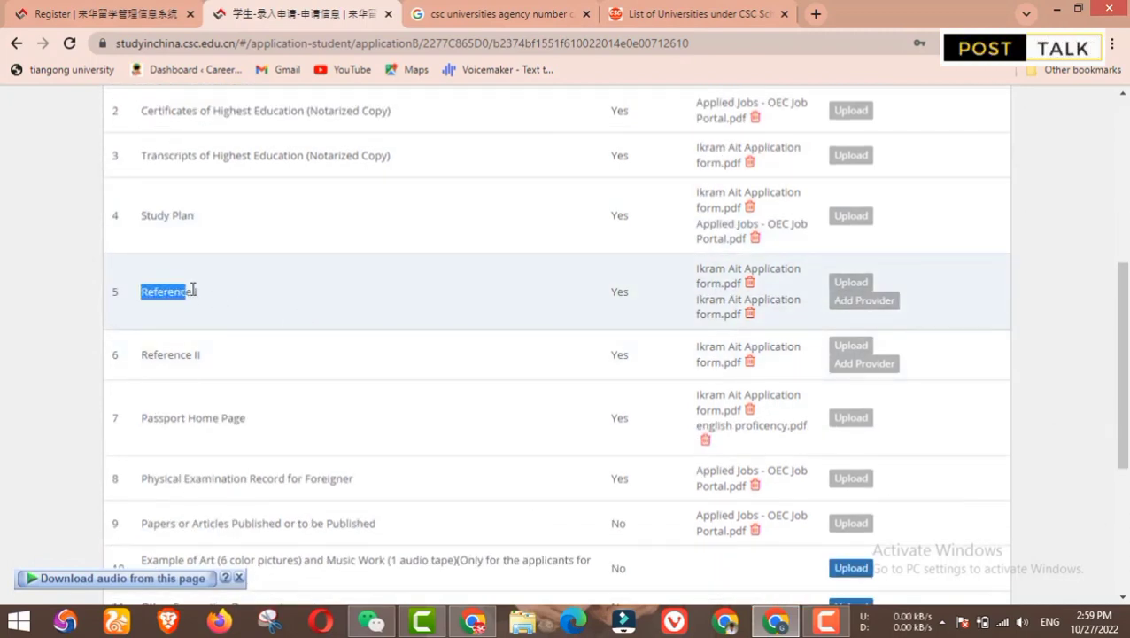
pyautogui.moveTo(142, 354); pyautogui.dragTo(296, 370)
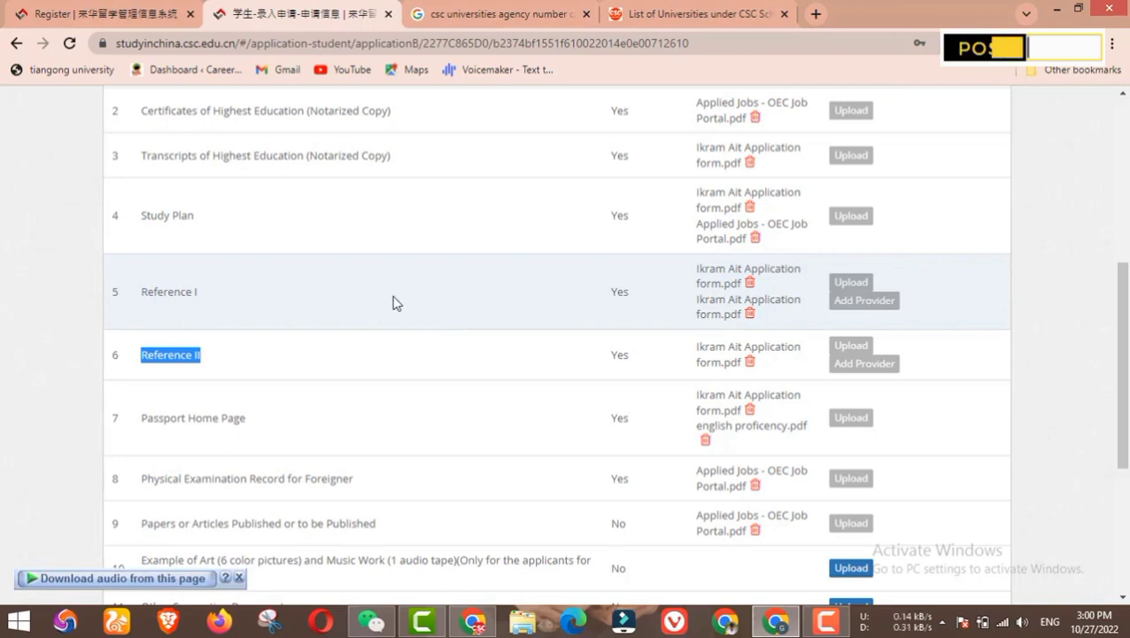
pyautogui.click(192, 354)
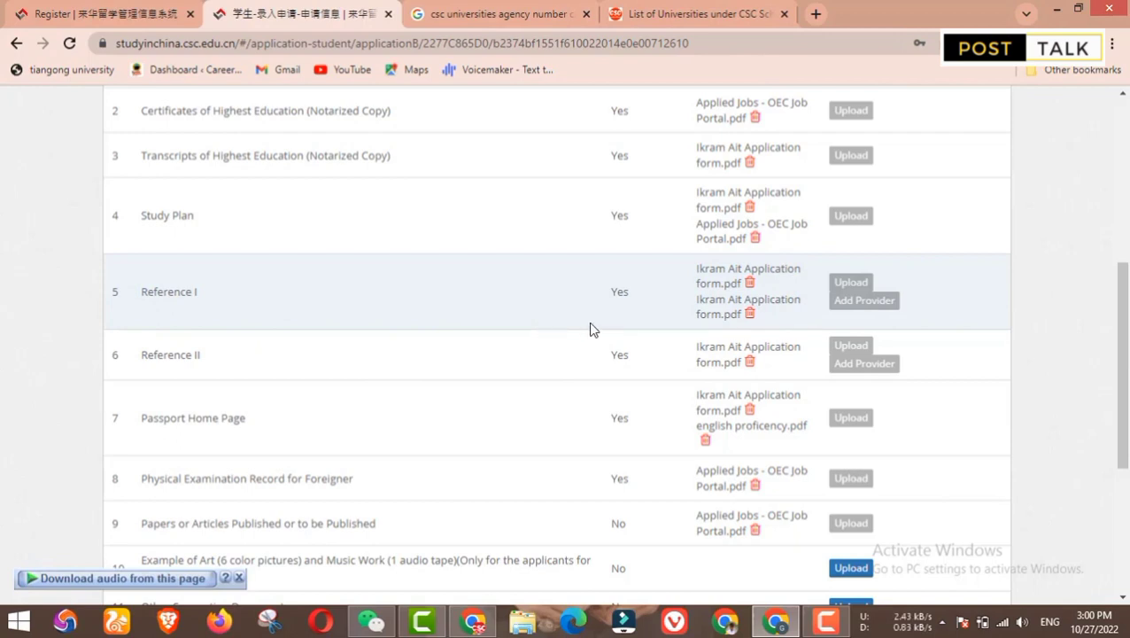
pyautogui.scroll(-1, 588, 308)
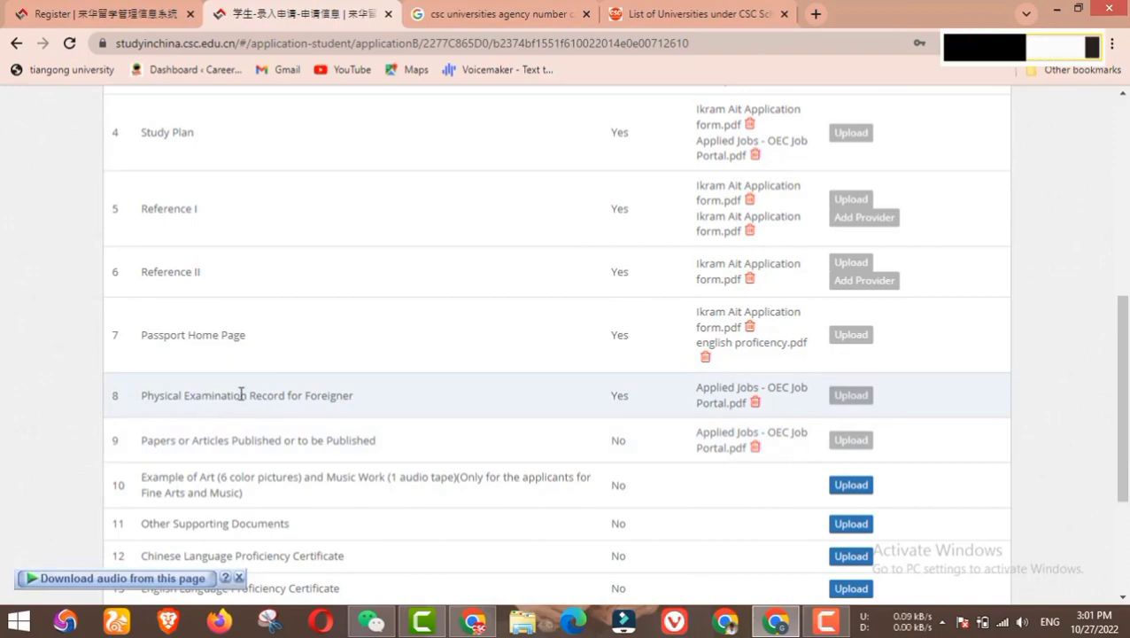
# Step: On the CSC guide site, open the article on making the Physical Examination Form and view its completed and blank samples
pyautogui.click(660, 13)
pyautogui.scroll(20, 343, 209)
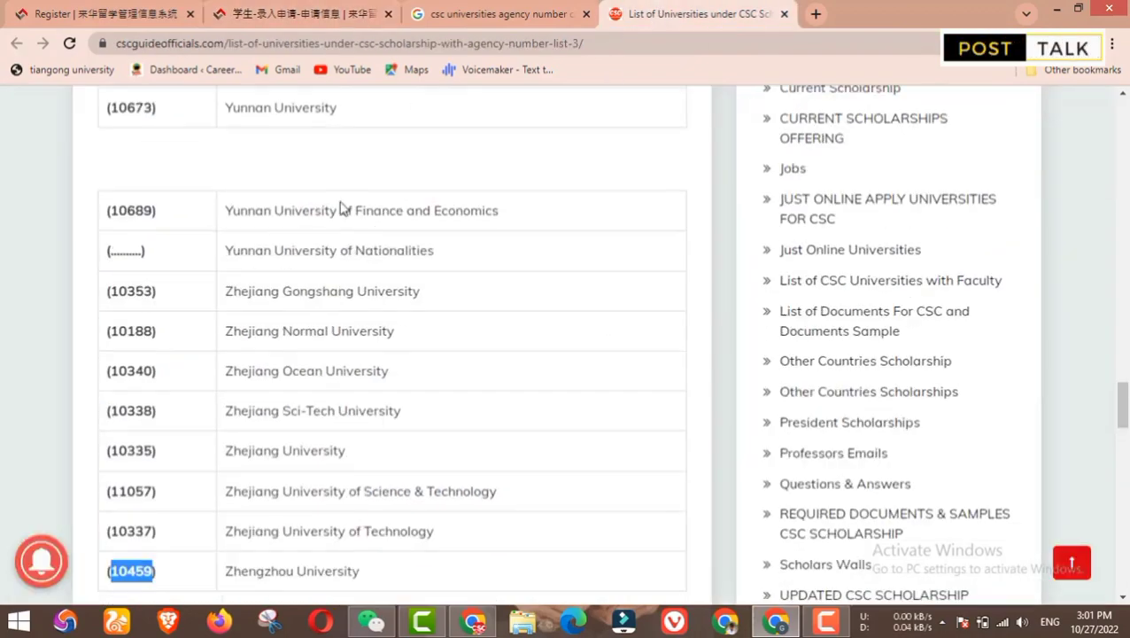
pyautogui.scroll(10, 359, 301)
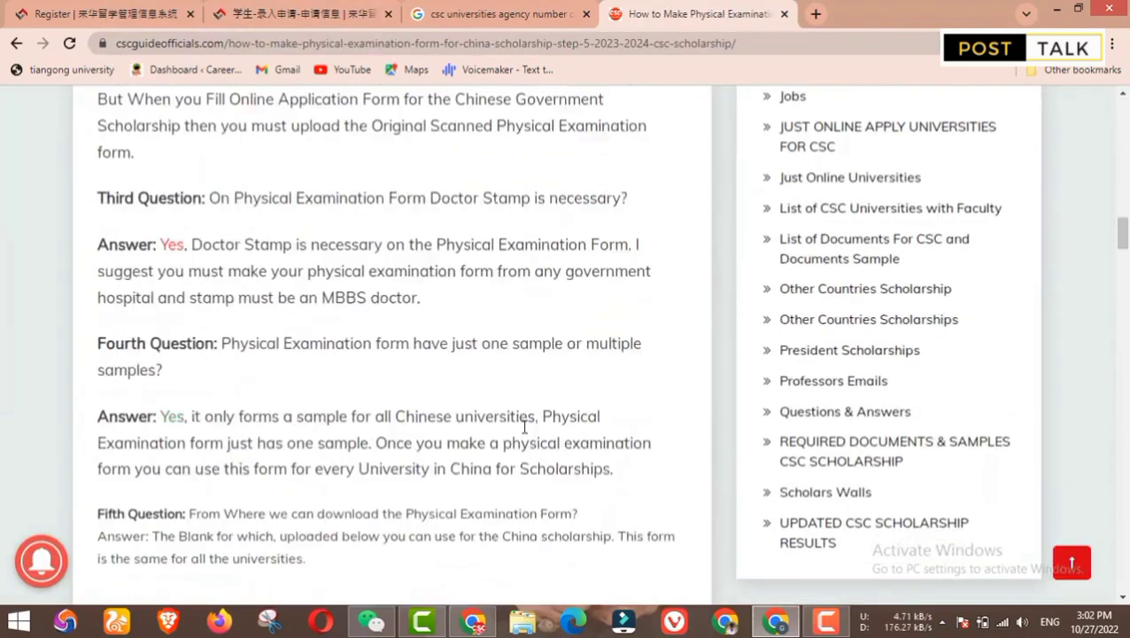
pyautogui.scroll(-15, 513, 438)
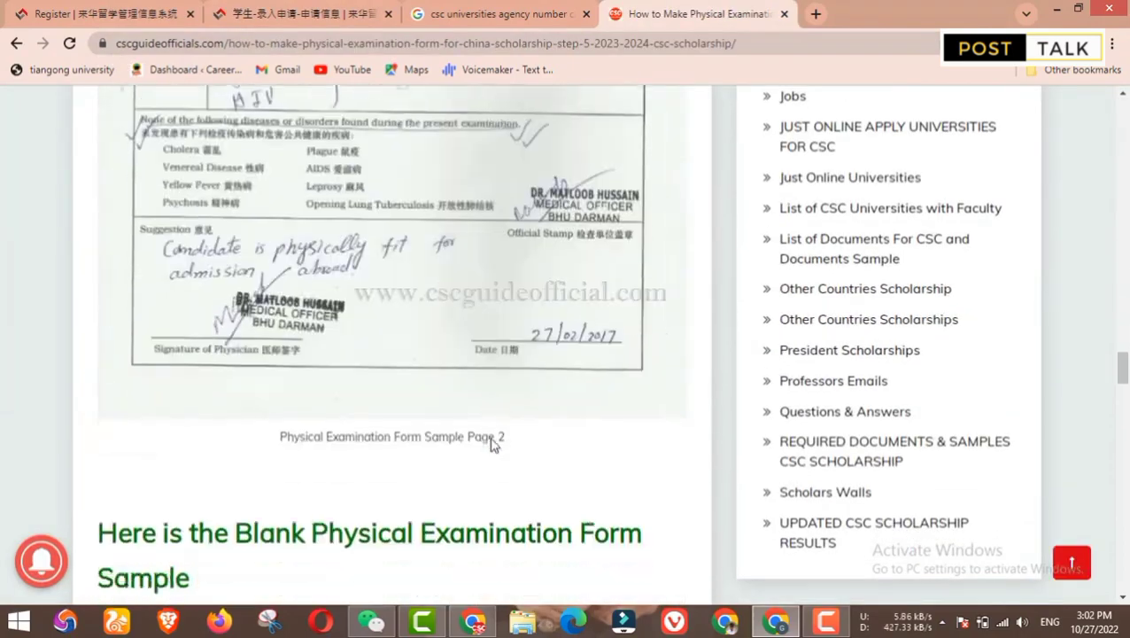
pyautogui.scroll(-15, 494, 445)
pyautogui.scroll(15, 496, 360)
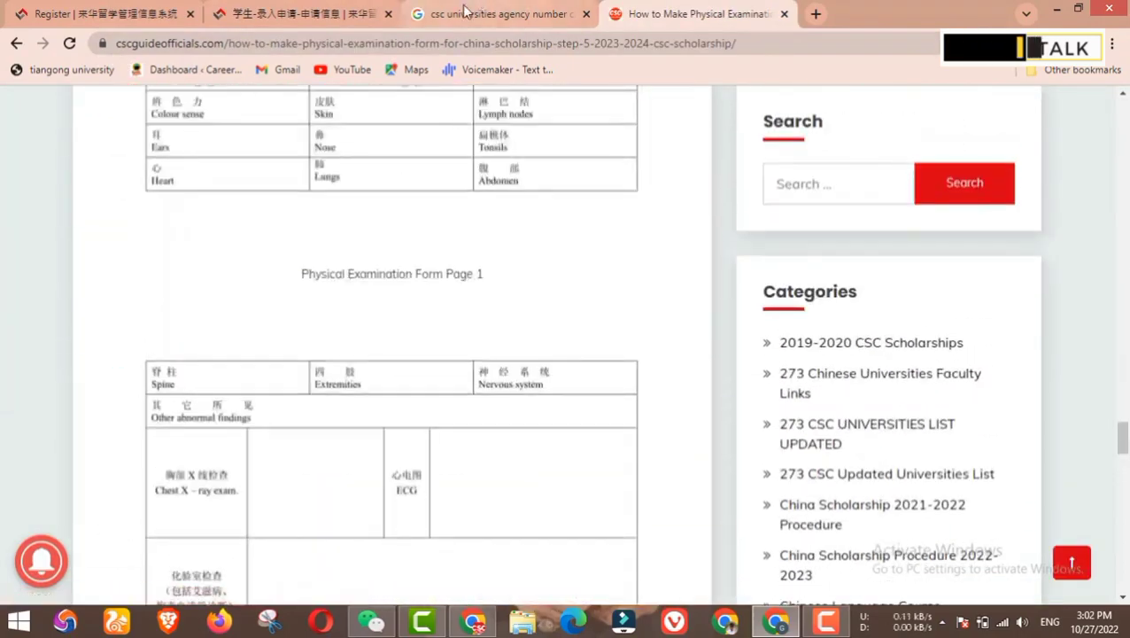
# Step: Check the remaining supporting documents in the application, and view both pages of the blank Physical Examination Form on the guide site
pyautogui.click(337, 11)
pyautogui.scroll(-3, 677, 331)
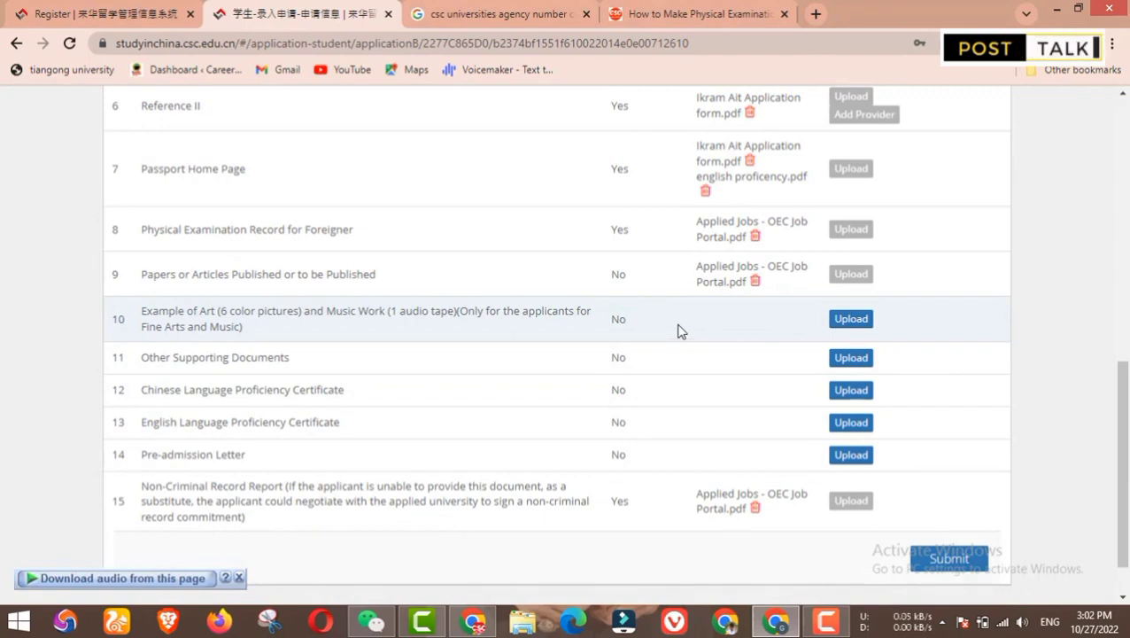
pyautogui.click(686, 11)
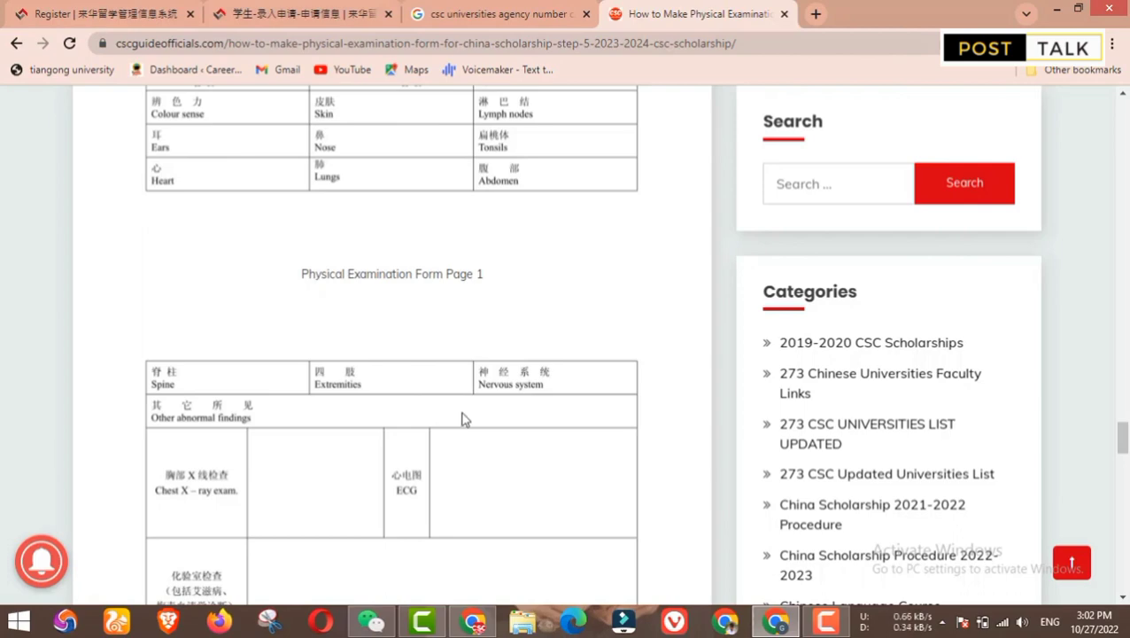
pyautogui.scroll(-12, 456, 418)
pyautogui.scroll(12, 487, 432)
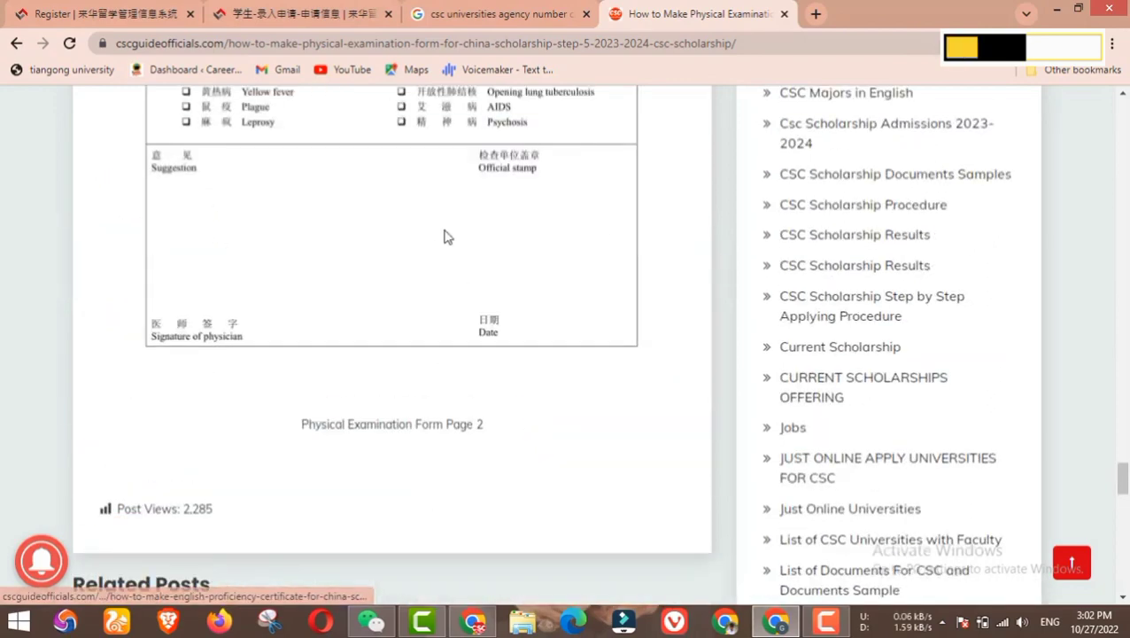
pyautogui.scroll(4, 506, 443)
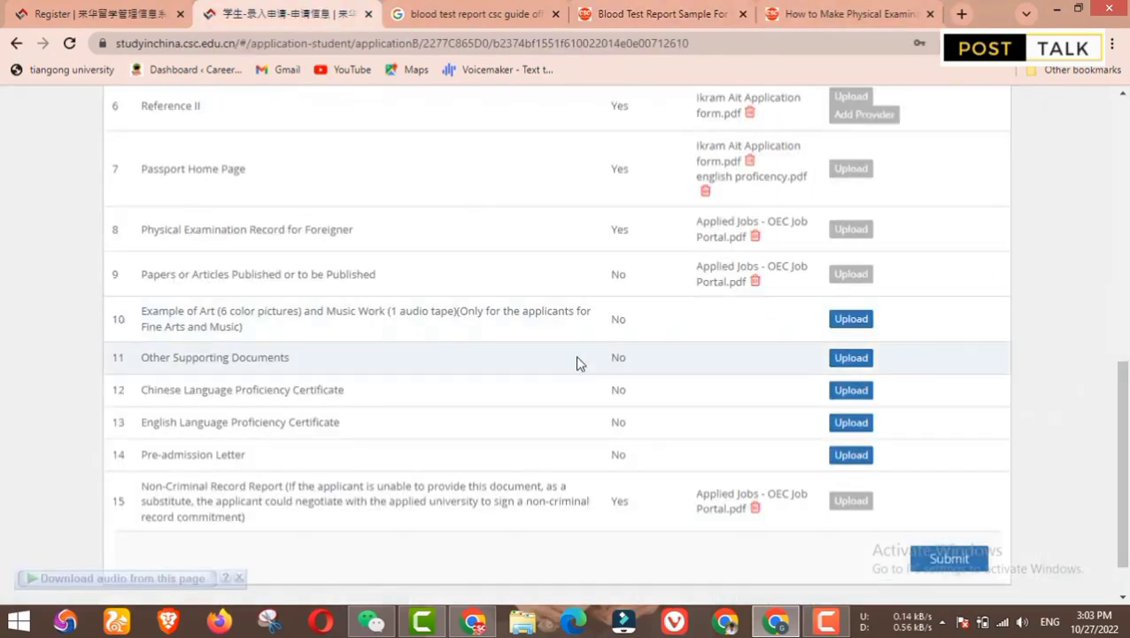
# Step: Check in the application whether Other Supporting Documents and the Chinese and English Language Proficiency Certificates are mandatory
pyautogui.scroll(-1, 496, 336)
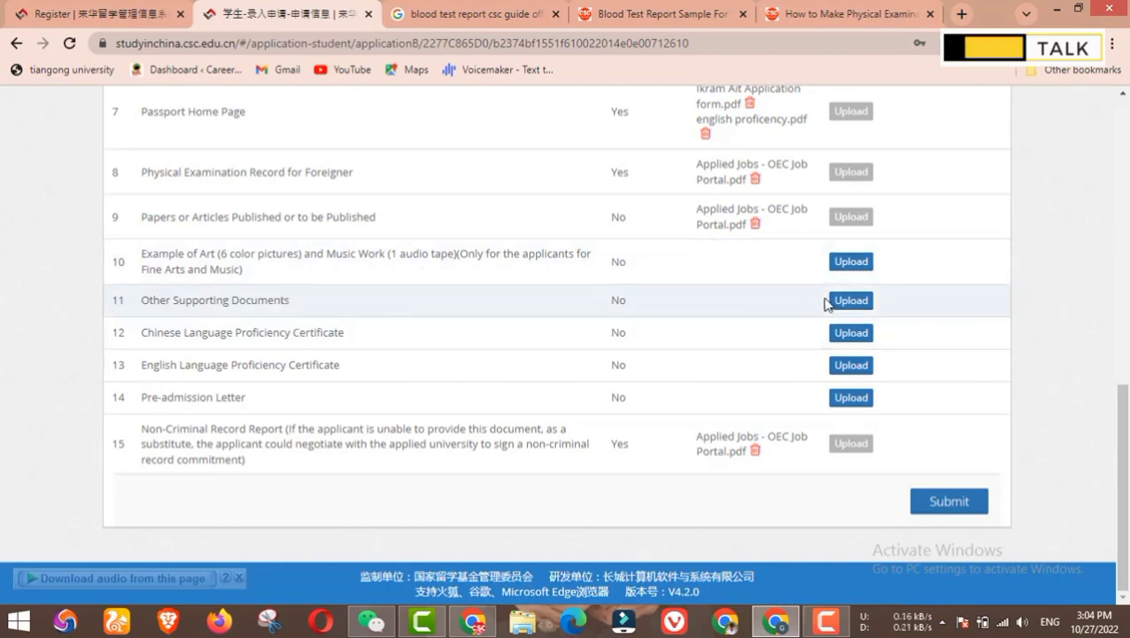
pyautogui.moveTo(606, 301); pyautogui.dragTo(629, 301)
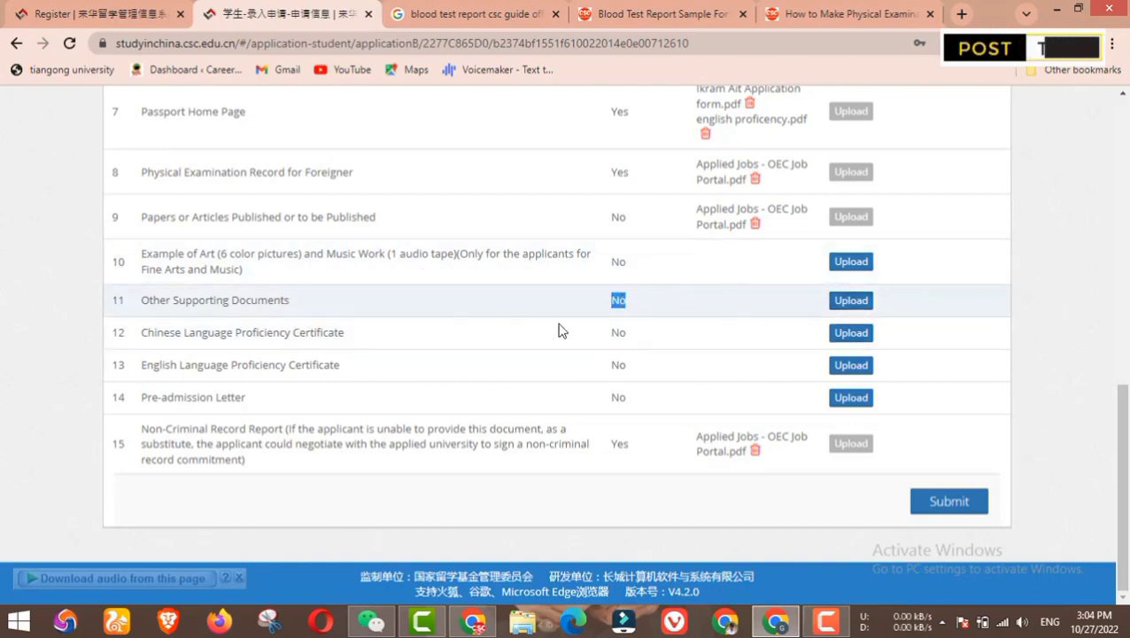
pyautogui.doubleClick(611, 332)
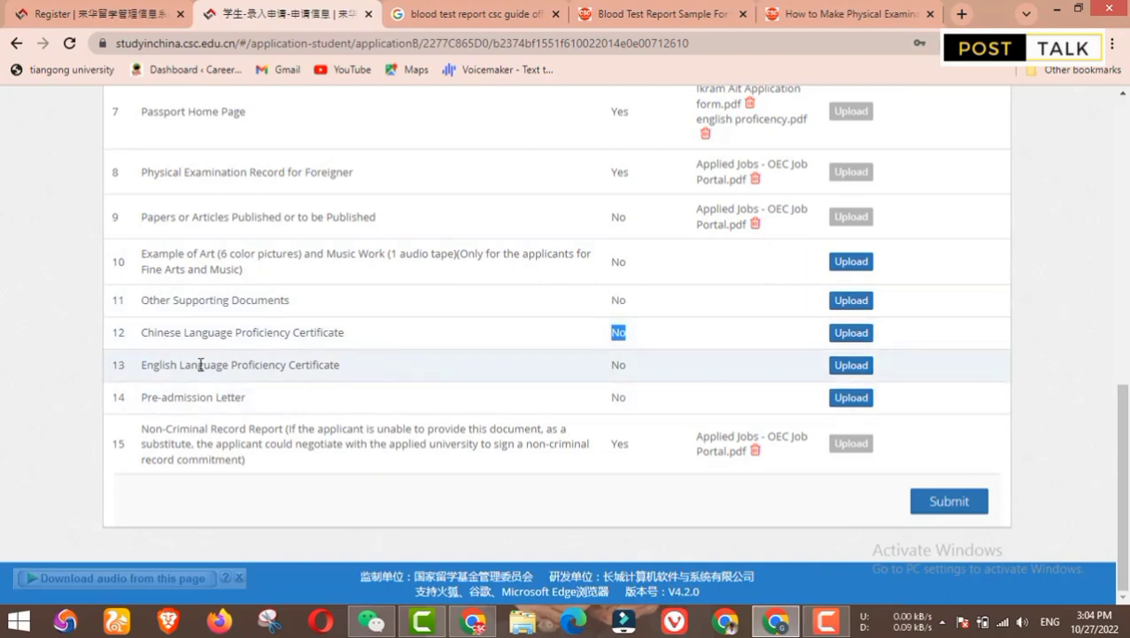
pyautogui.moveTo(200, 364); pyautogui.dragTo(306, 364)
pyautogui.doubleClick(617, 364)
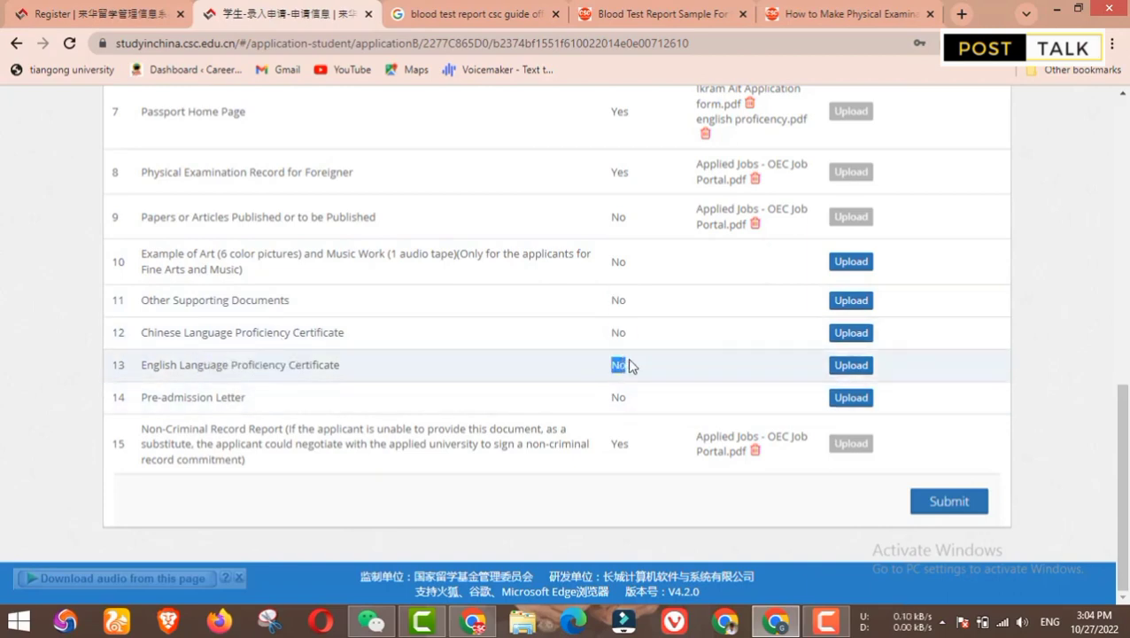
pyautogui.doubleClick(615, 366)
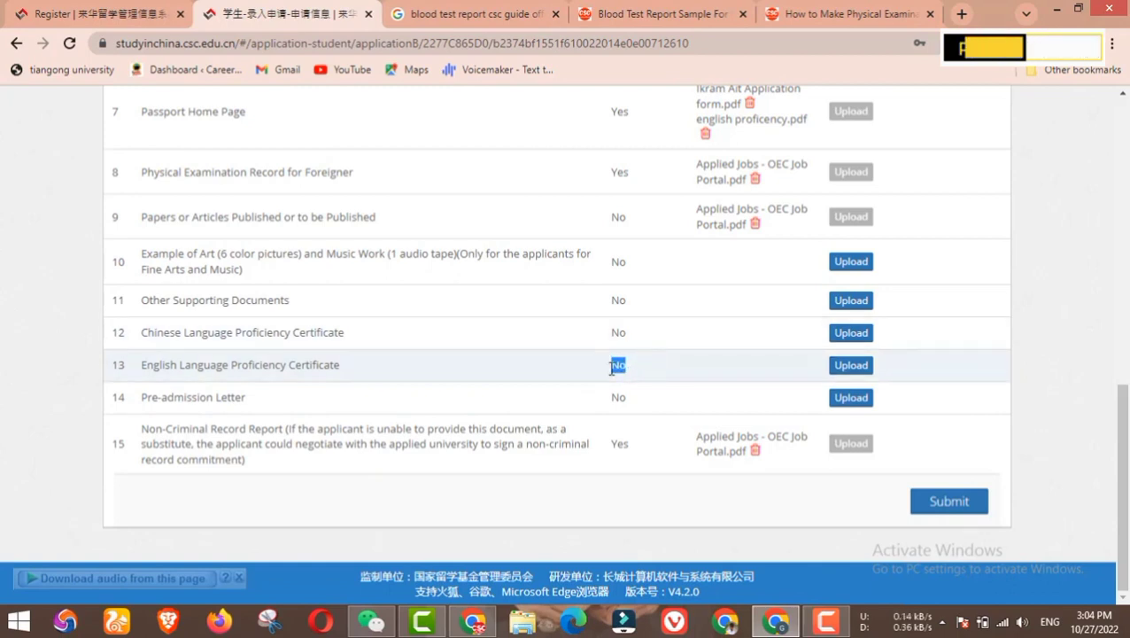
pyautogui.moveTo(140, 364); pyautogui.dragTo(423, 383)
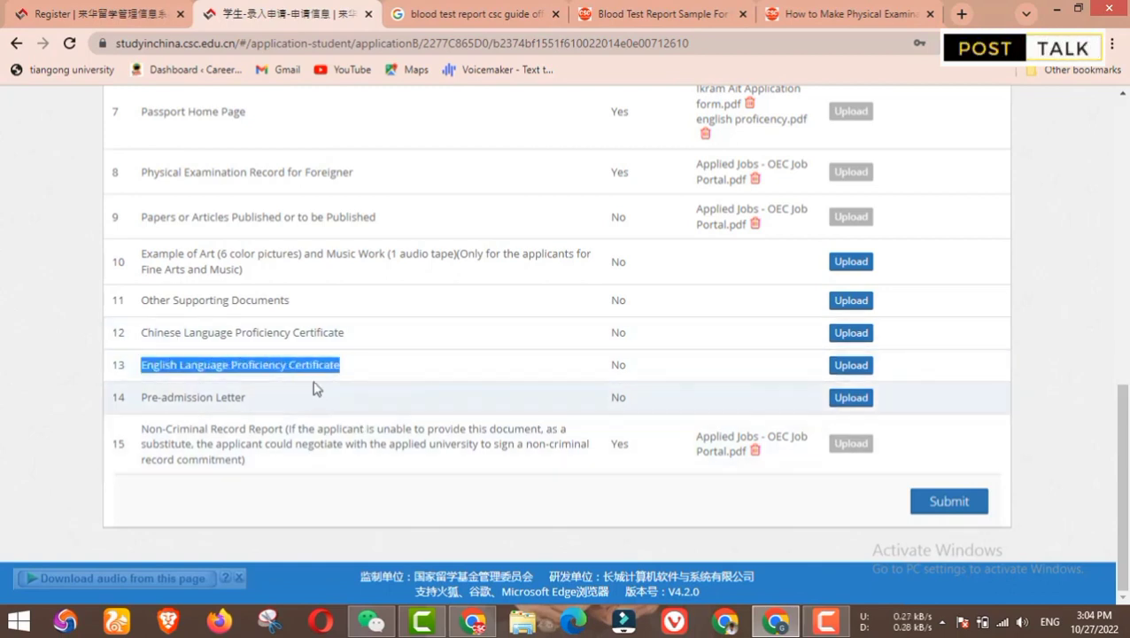
# Step: Check whether the Pre-admission Letter is mandatory in the supporting documents list
pyautogui.moveTo(142, 397)
pyautogui.mouseDown()
pyautogui.moveTo(257, 411)
pyautogui.moveTo(221, 396)
pyautogui.moveTo(147, 398)
pyautogui.mouseUp()
pyautogui.click(175, 397)
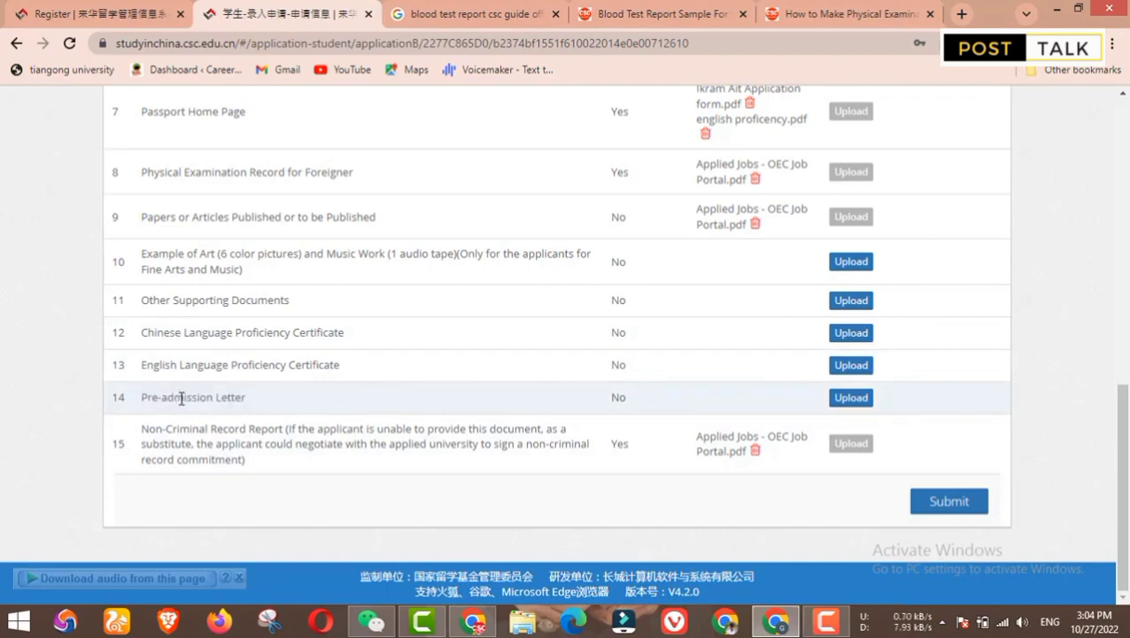
pyautogui.moveTo(604, 396); pyautogui.dragTo(637, 406)
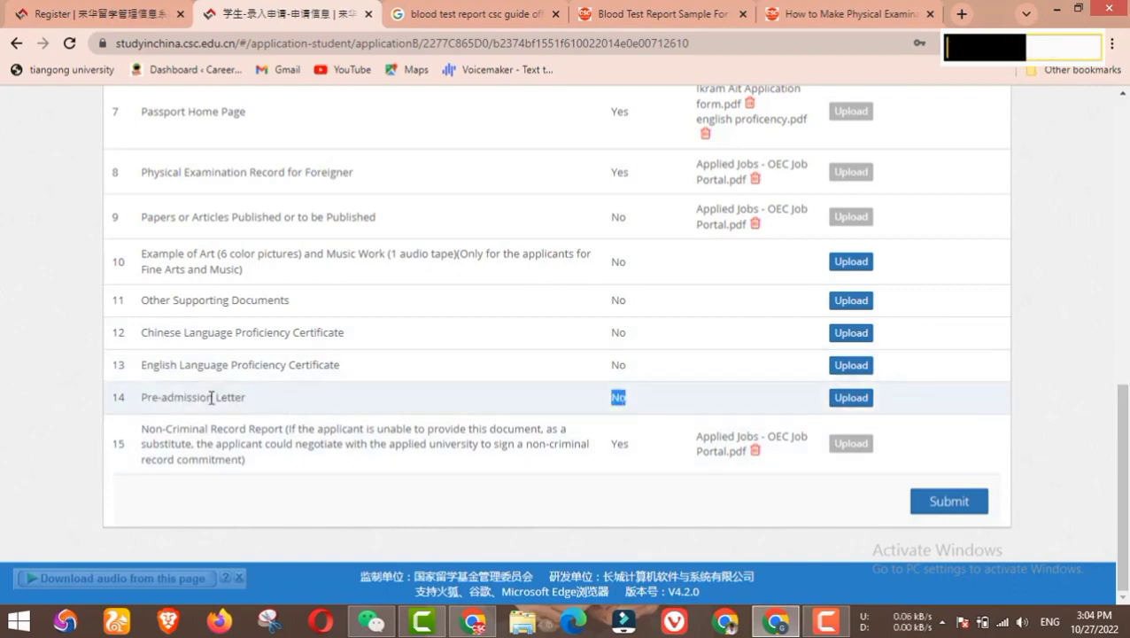
pyautogui.moveTo(429, 393); pyautogui.dragTo(268, 403)
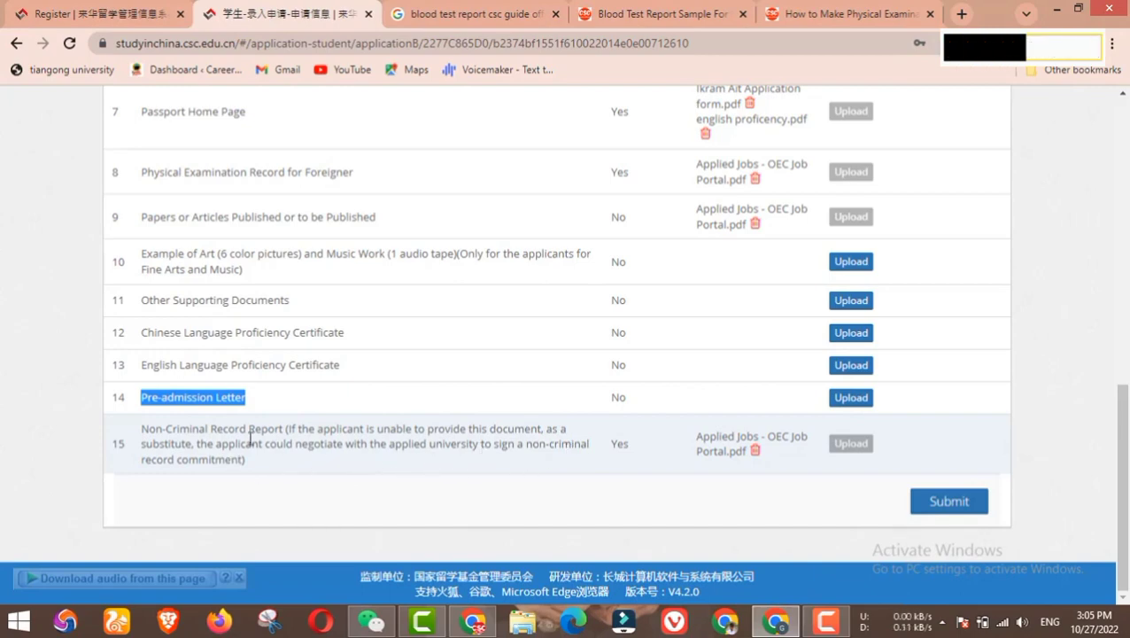
# Step: Read the Non-Criminal Record Report entry, including its substitute commitment note and whether it is mandatory
pyautogui.moveTo(139, 429); pyautogui.dragTo(283, 429)
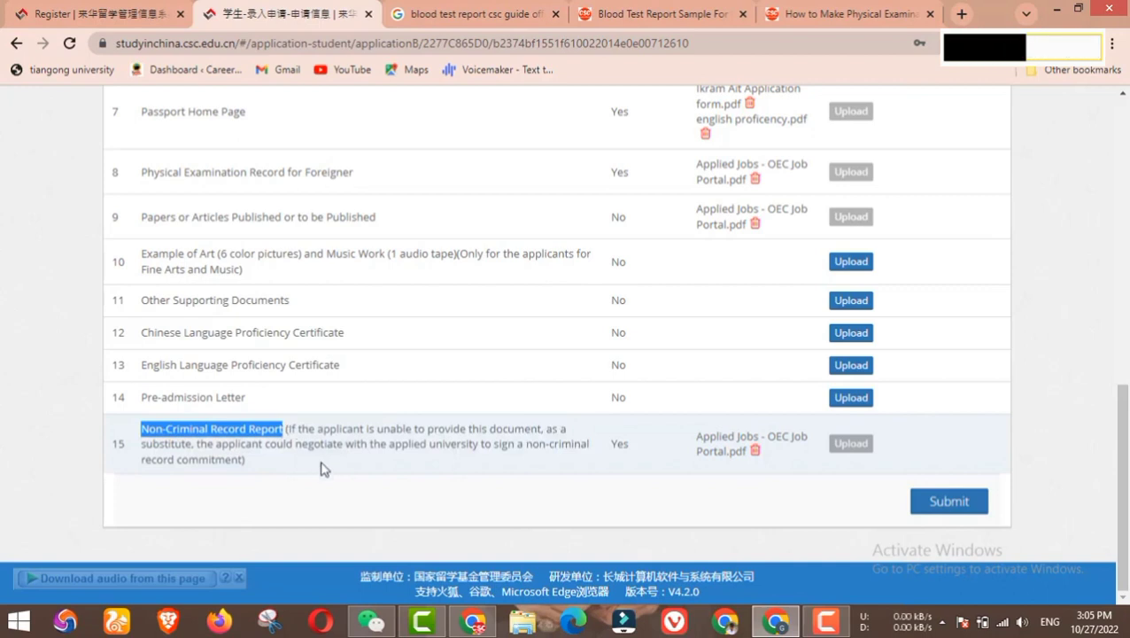
pyautogui.click(247, 459)
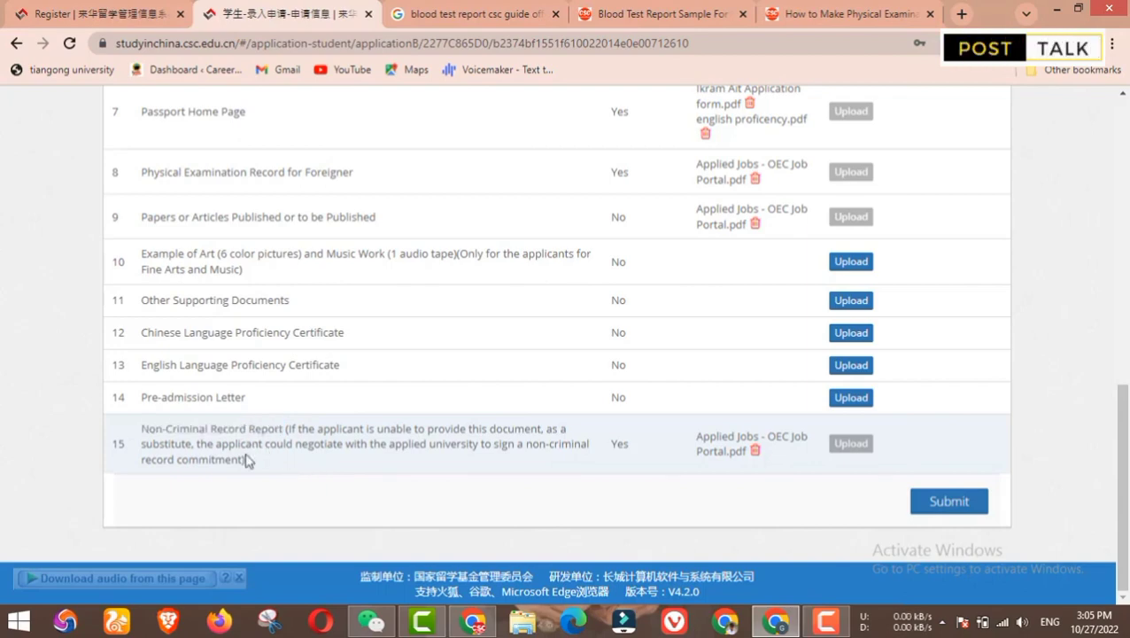
pyautogui.moveTo(247, 460); pyautogui.dragTo(149, 429)
pyautogui.click(206, 438)
pyautogui.moveTo(630, 445); pyautogui.dragTo(599, 449)
pyautogui.click(602, 441)
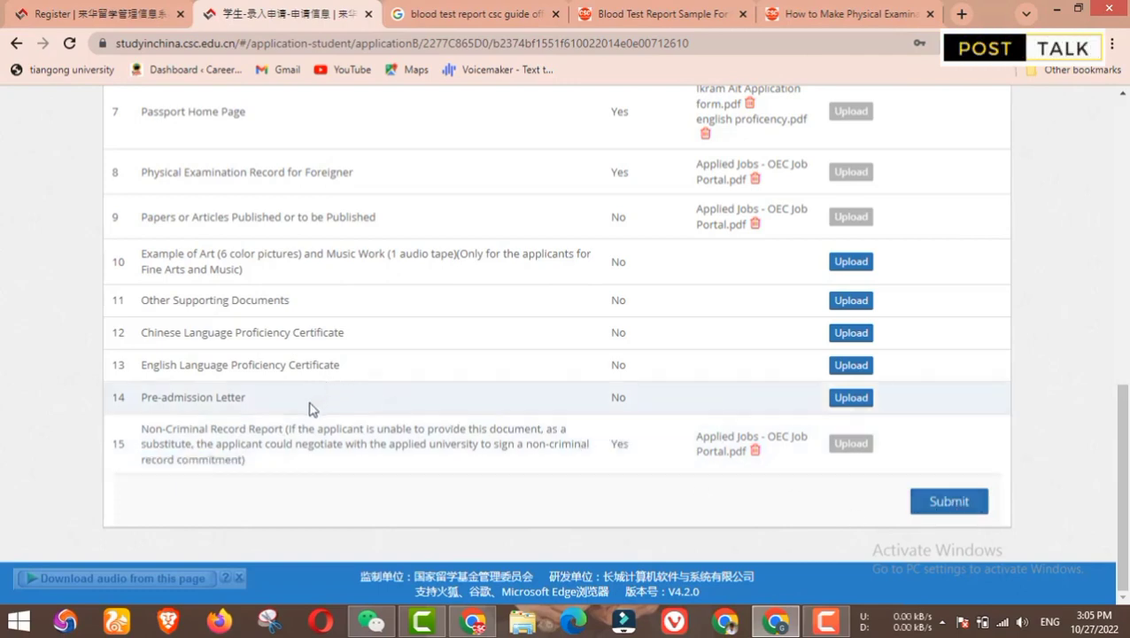
# Step: Highlight the Pre-admission Letter entry again and look back over the Supporting Documents list from its beginning
pyautogui.moveTo(143, 397); pyautogui.dragTo(255, 415)
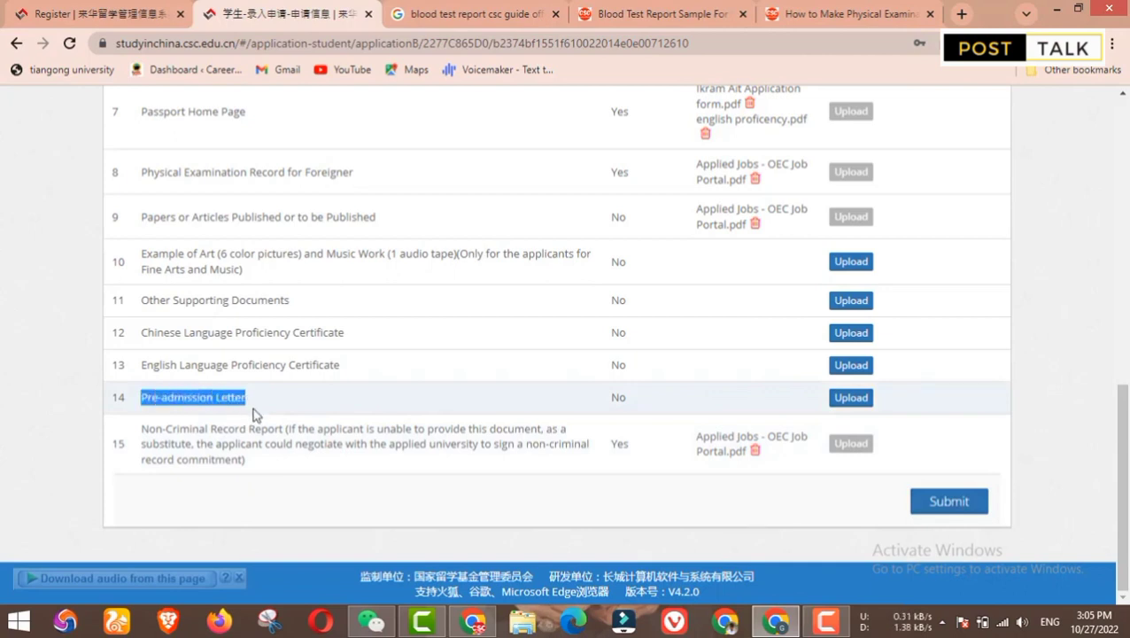
pyautogui.click(258, 413)
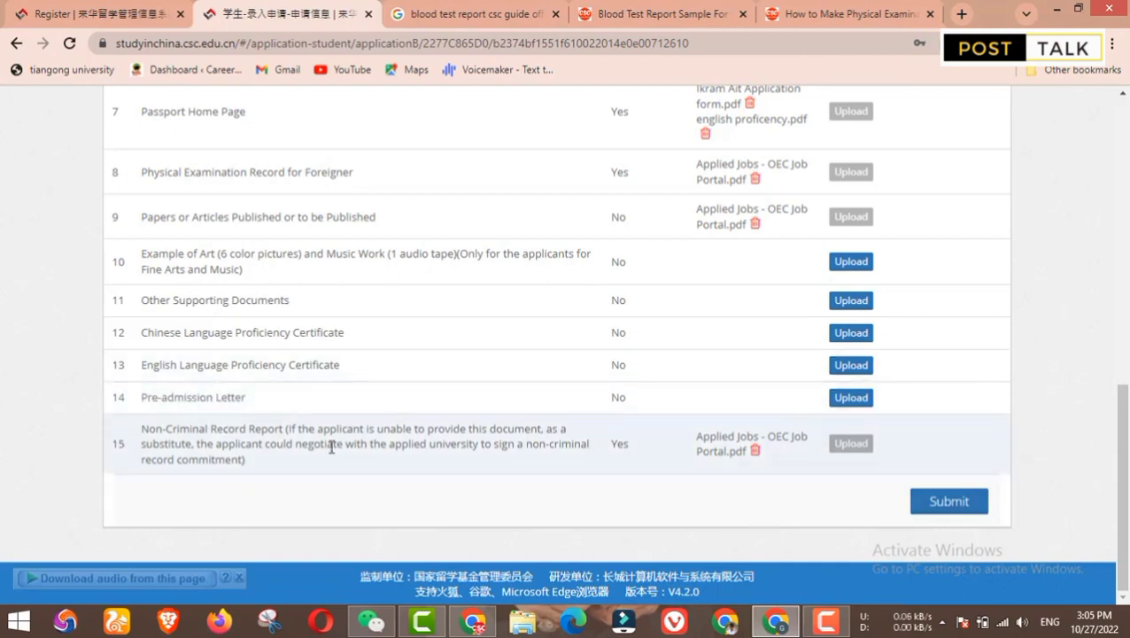
pyautogui.moveTo(249, 400); pyautogui.dragTo(143, 403)
pyautogui.click(155, 400)
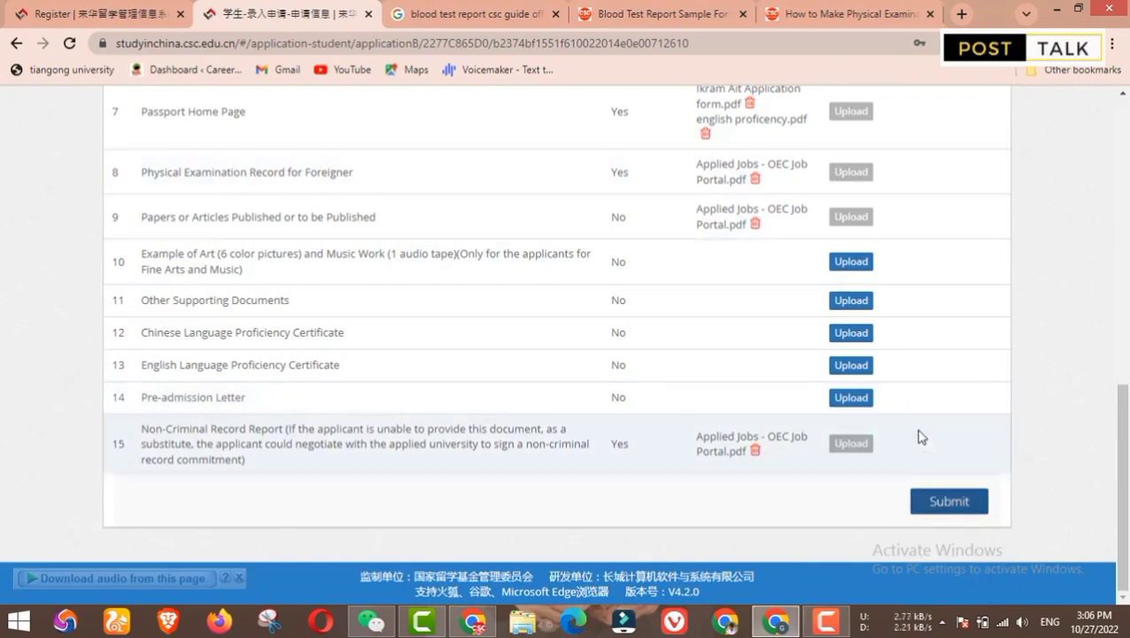
pyautogui.scroll(8, 916, 417)
pyautogui.scroll(-4, 631, 399)
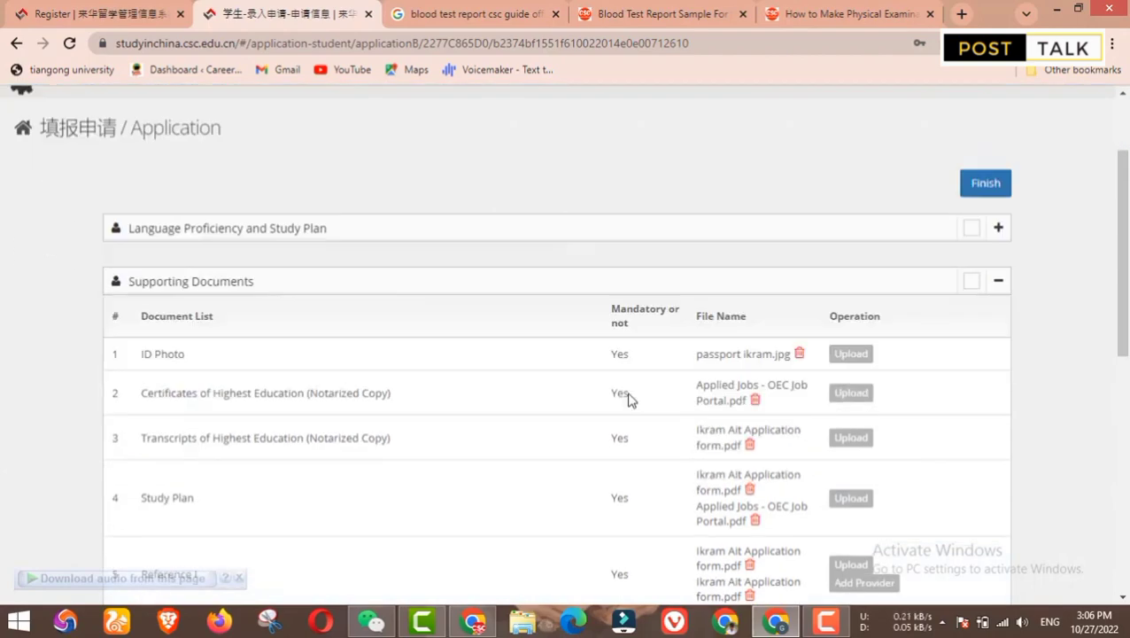
# Step: Accept the CSC's "Statement of Applicant" and confirm submission of the application
pyautogui.scroll(-4, 624, 408)
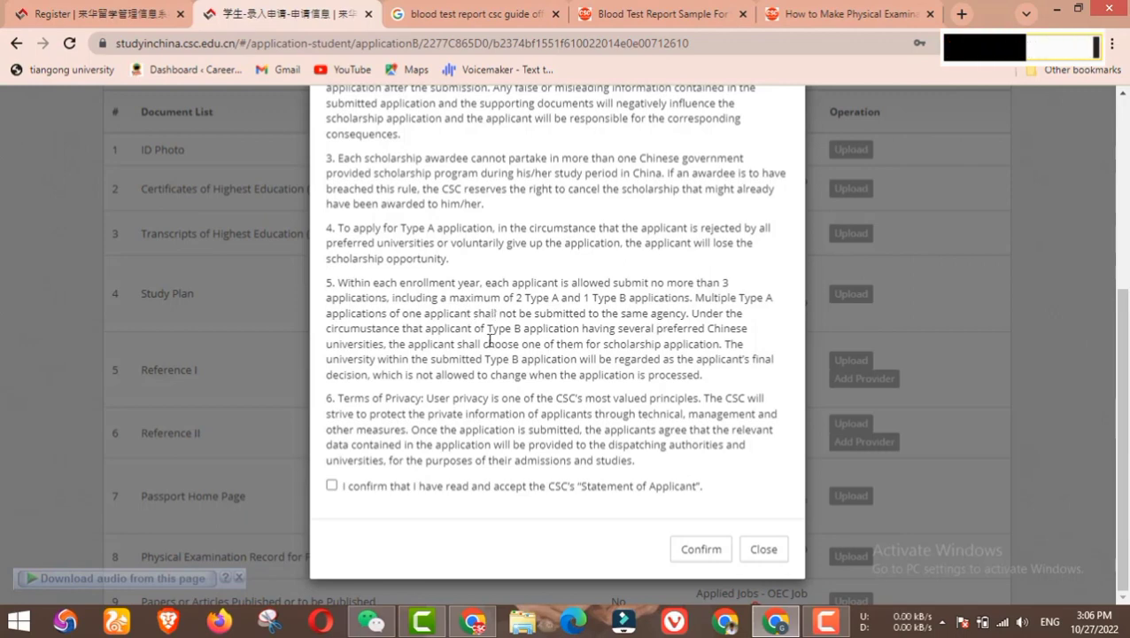
pyautogui.moveTo(678, 358)
pyautogui.mouseDown()
pyautogui.moveTo(494, 374)
pyautogui.moveTo(680, 359)
pyautogui.mouseUp()
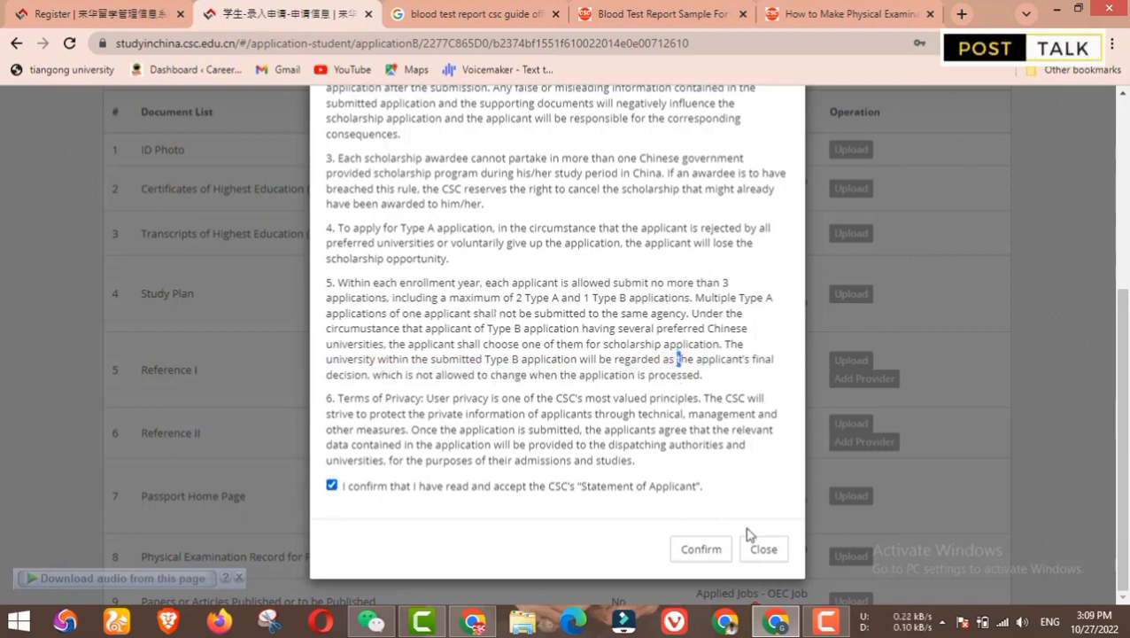
pyautogui.click(686, 548)
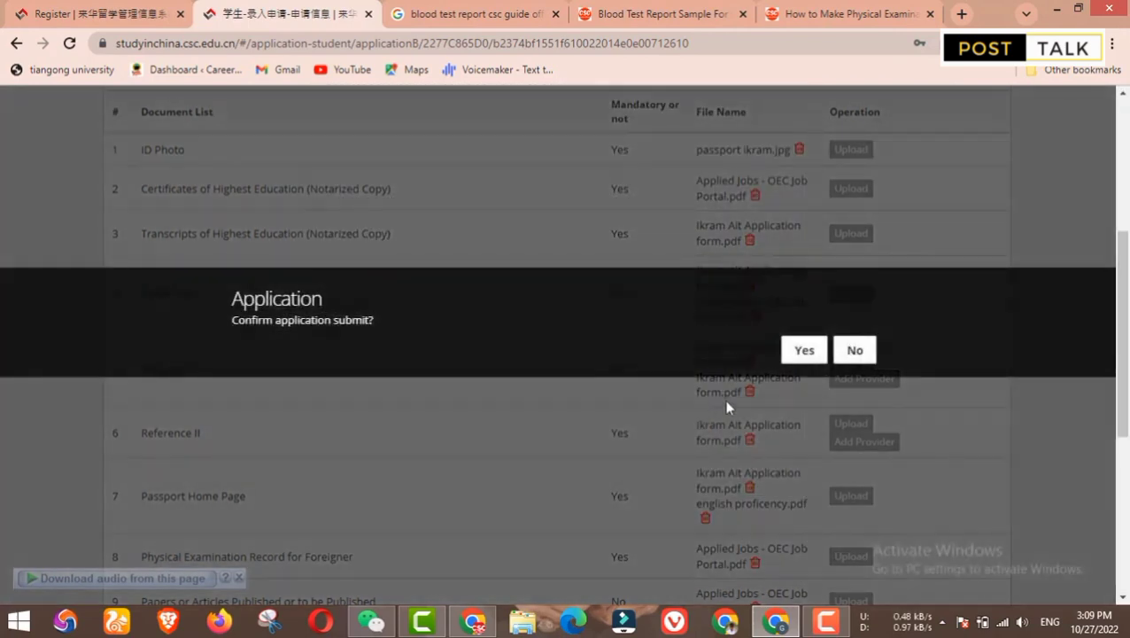
pyautogui.click(803, 349)
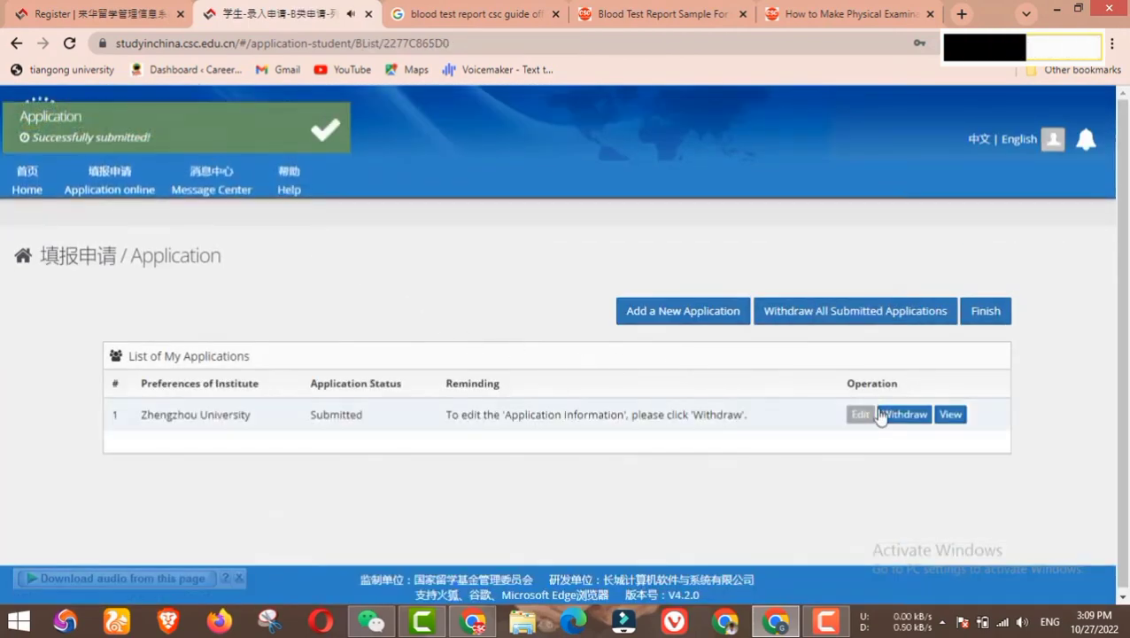
# Step: Check the Zhengzhou University entry and its application status, and view the withdrawal prompt but decline it
pyautogui.click(296, 431)
pyautogui.tripleClick(202, 415)
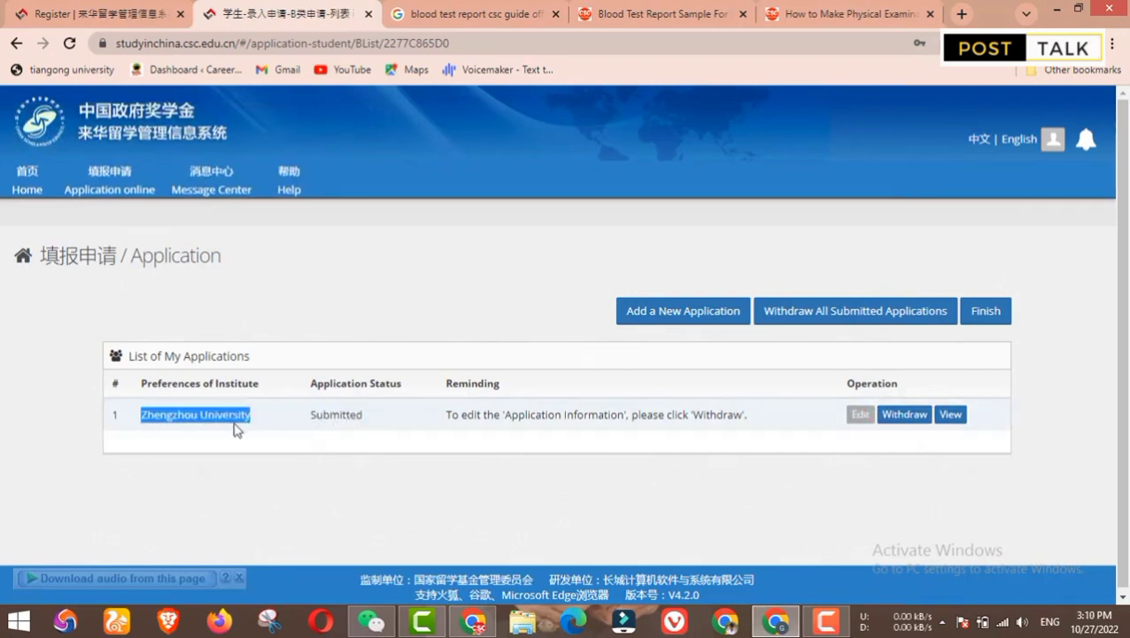
pyautogui.click(202, 427)
pyautogui.moveTo(142, 418)
pyautogui.mouseDown()
pyautogui.moveTo(230, 430)
pyautogui.moveTo(141, 416)
pyautogui.mouseUp()
pyautogui.click(142, 416)
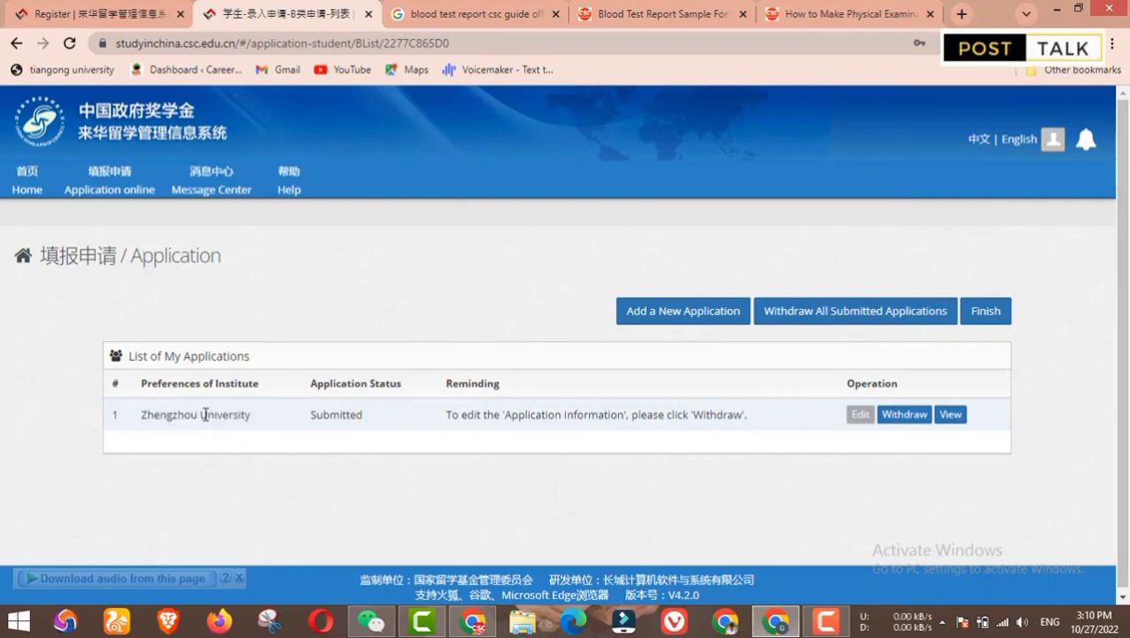
pyautogui.moveTo(251, 413); pyautogui.dragTo(143, 418)
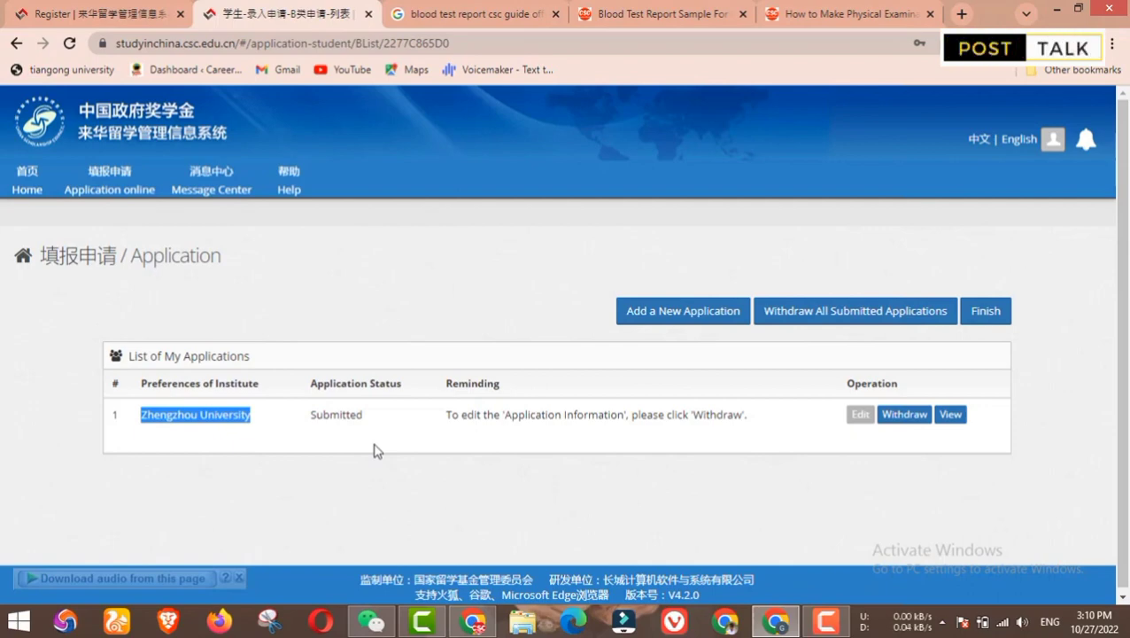
pyautogui.doubleClick(336, 413)
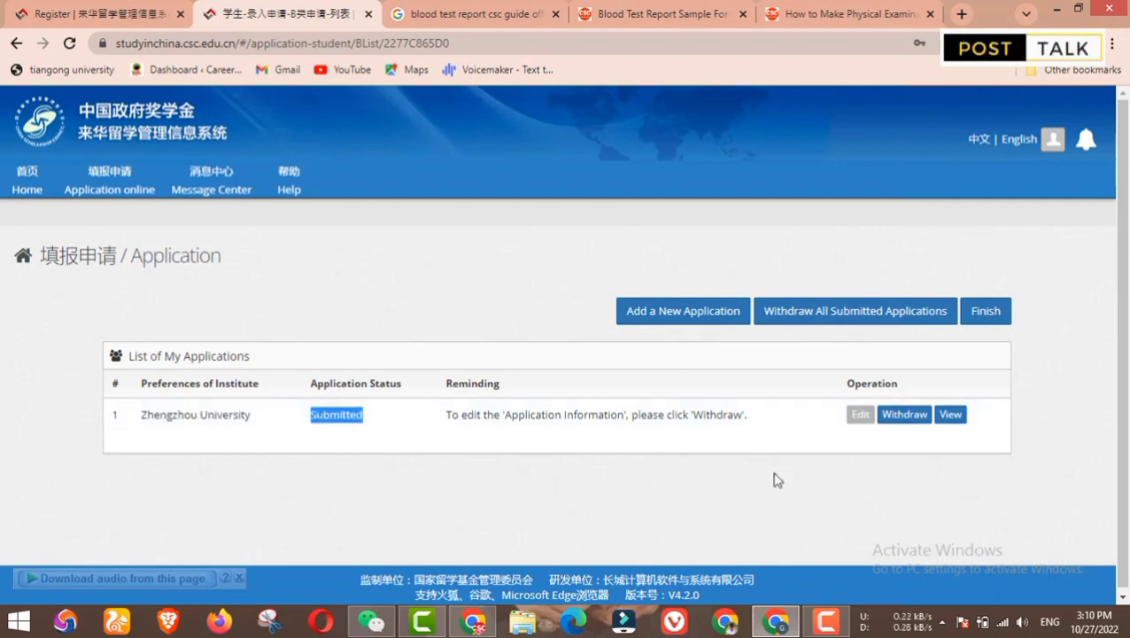
pyautogui.click(917, 416)
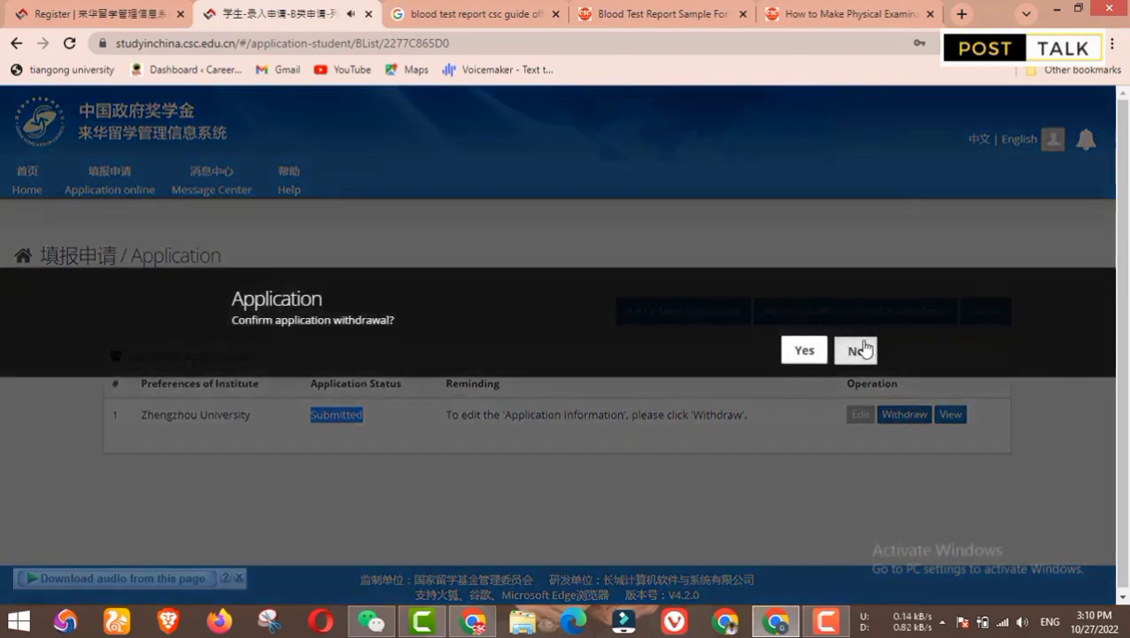
pyautogui.click(858, 349)
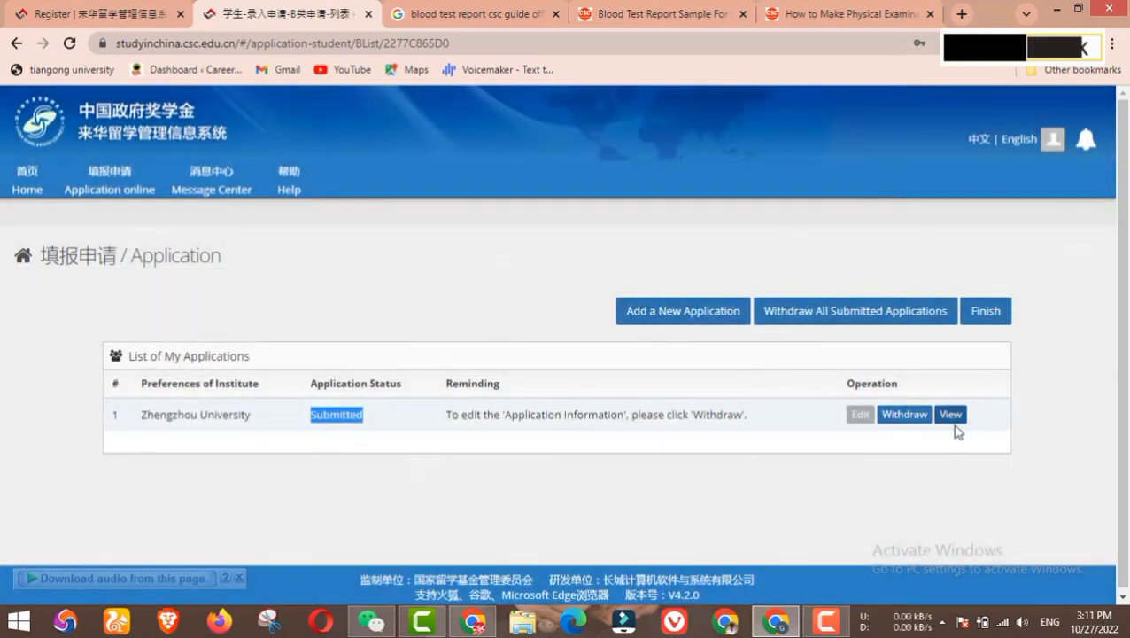
# Step: Finish the application list, download the application form PDF, and request withdrawal of the Zhengzhou University application
pyautogui.click(986, 311)
pyautogui.scroll(-2, 567, 421)
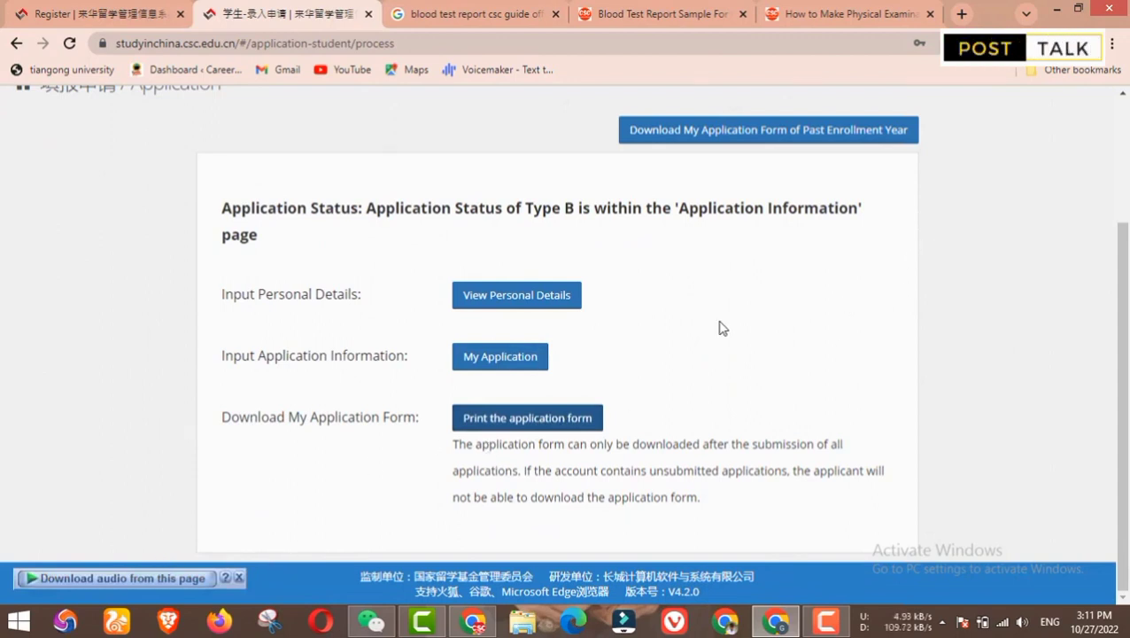
pyautogui.click(523, 358)
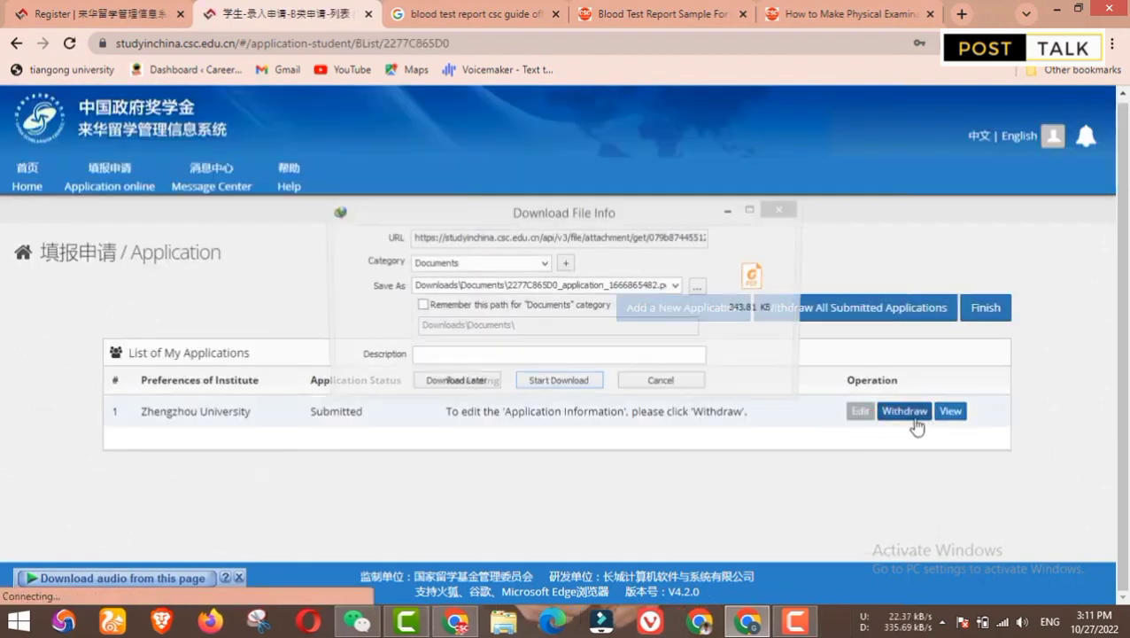
pyautogui.click(904, 410)
pyautogui.click(558, 379)
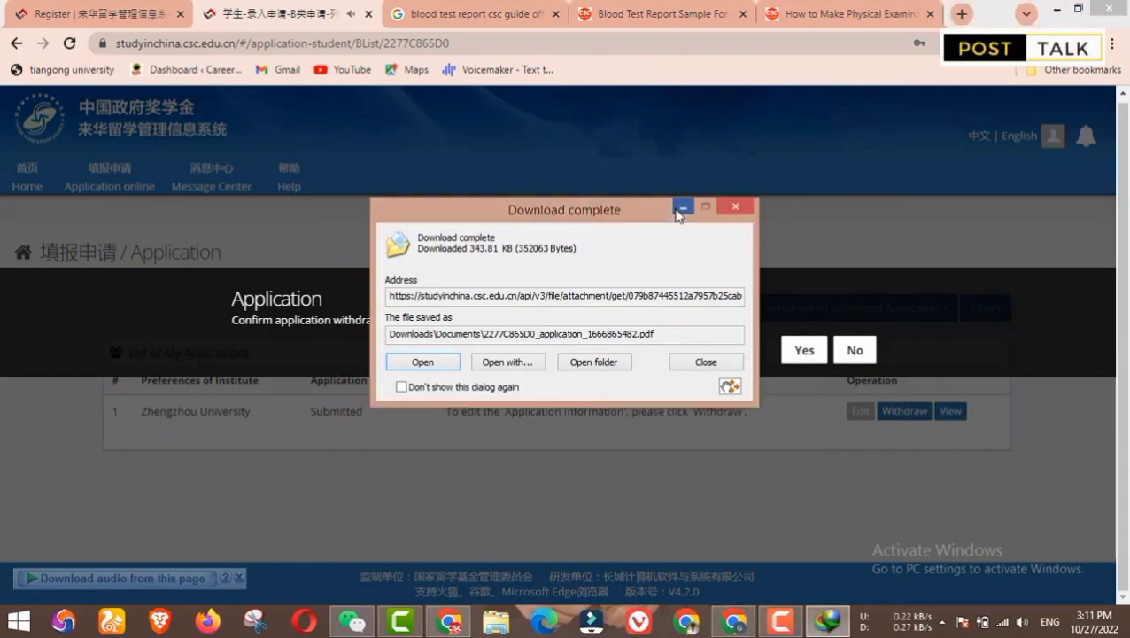
# Step: Confirm withdrawal of the Zhengzhou University application and open it for editing
pyautogui.click(681, 208)
pyautogui.click(802, 354)
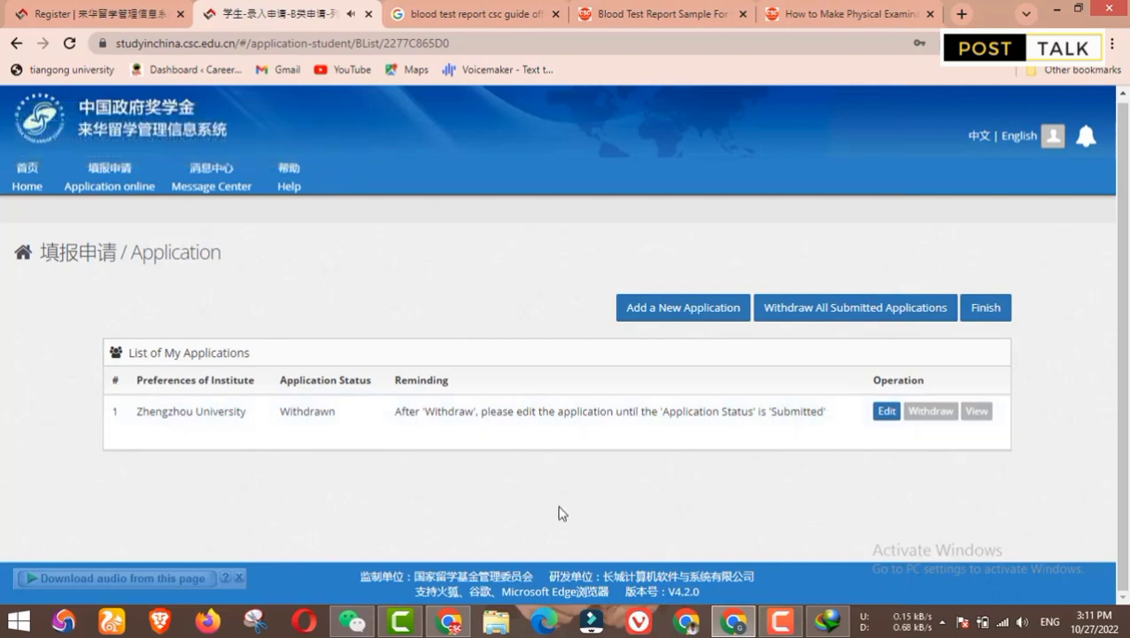
pyautogui.click(885, 413)
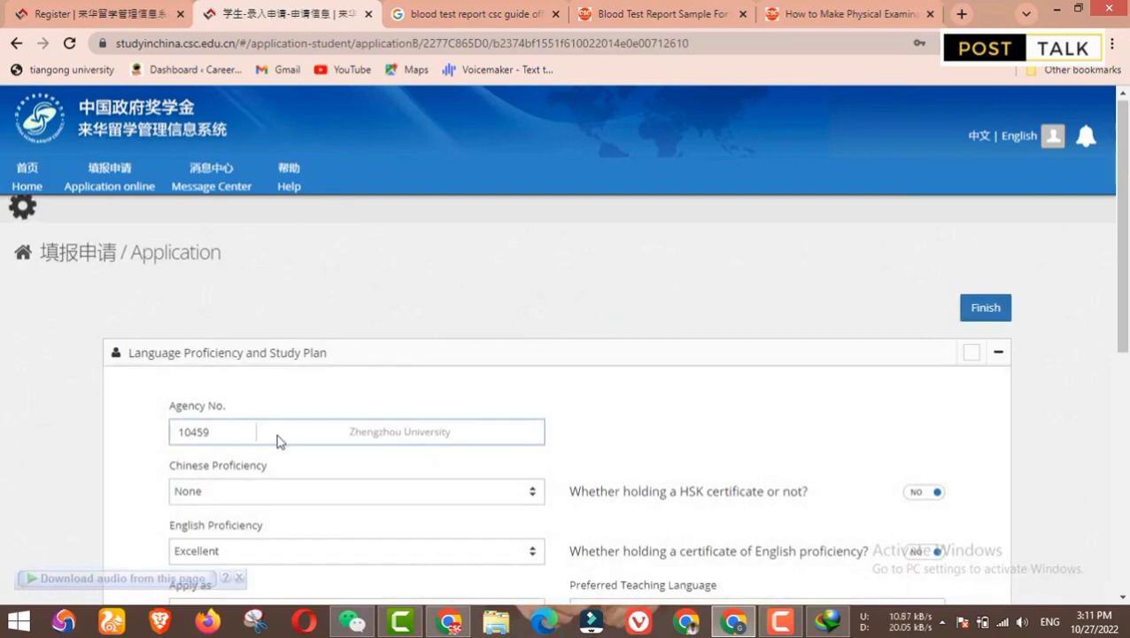
# Step: Review the study plan and supporting documents sections of the withdrawn application
pyautogui.scroll(-4, 365, 442)
pyautogui.scroll(-1, 549, 438)
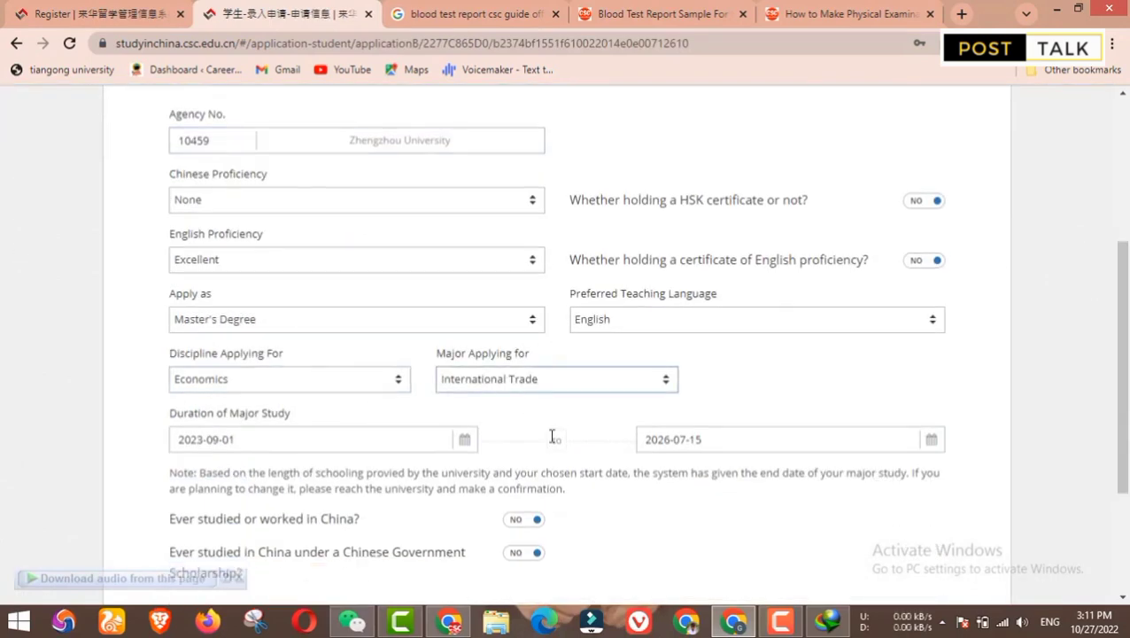
pyautogui.scroll(-3, 552, 436)
pyautogui.click(1001, 512)
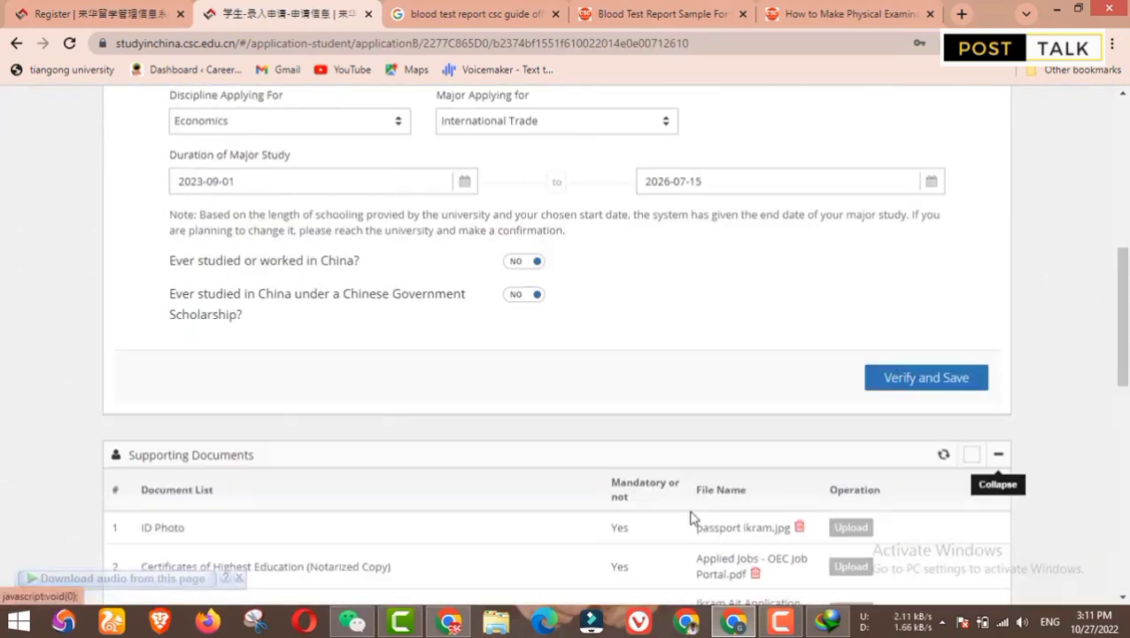
pyautogui.scroll(-10, 704, 509)
pyautogui.scroll(15, 1014, 336)
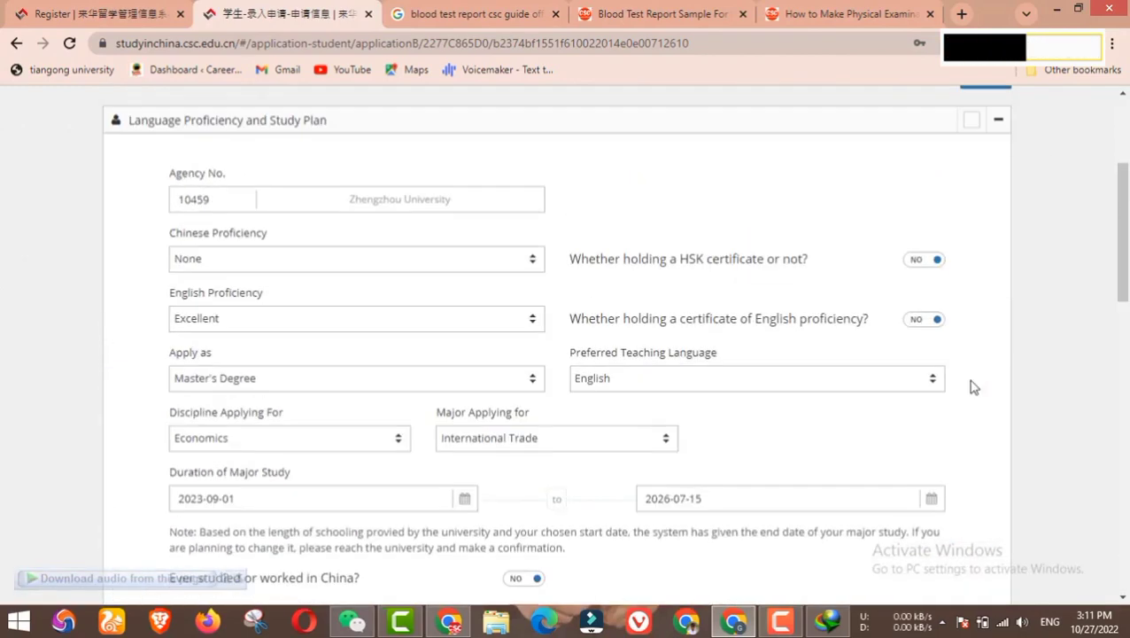
pyautogui.click(988, 315)
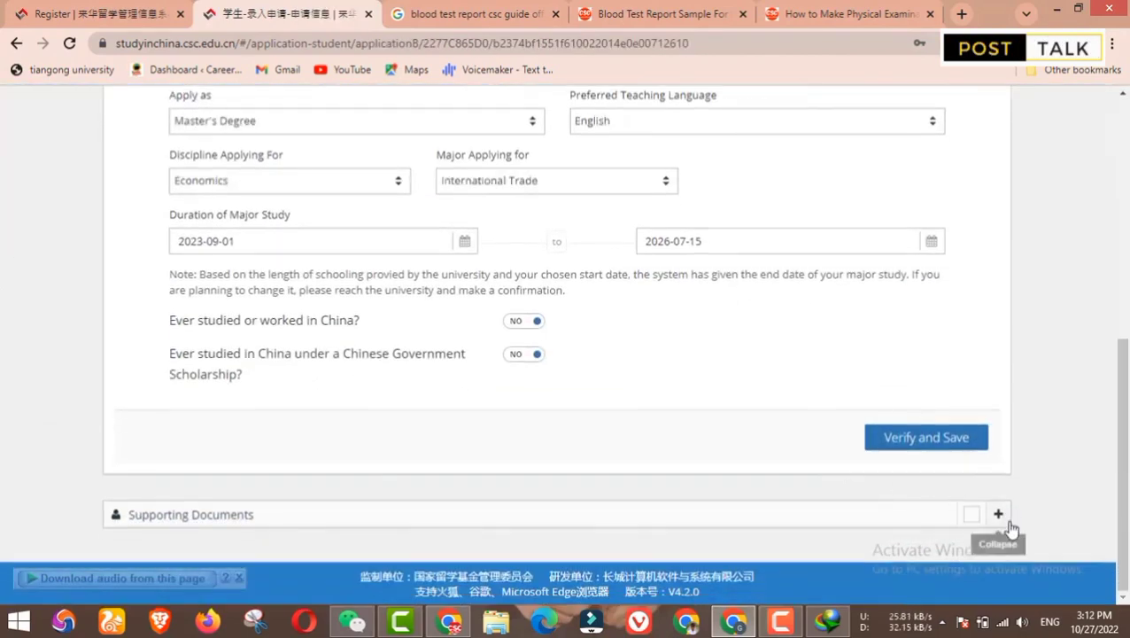
# Step: Resubmit the application from the Supporting Documents section, accepting the CSC's "Statement of Applicant" and confirming the submission
pyautogui.click(999, 531)
pyautogui.scroll(-6, 974, 518)
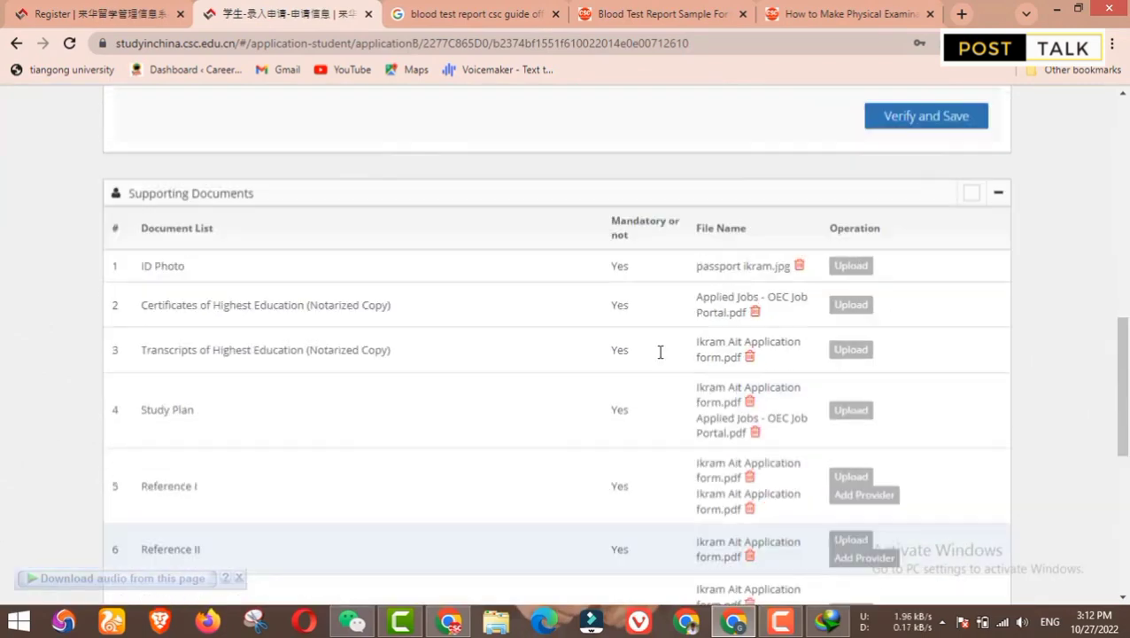
pyautogui.scroll(-6, 660, 354)
pyautogui.click(947, 501)
pyautogui.scroll(-3, 928, 549)
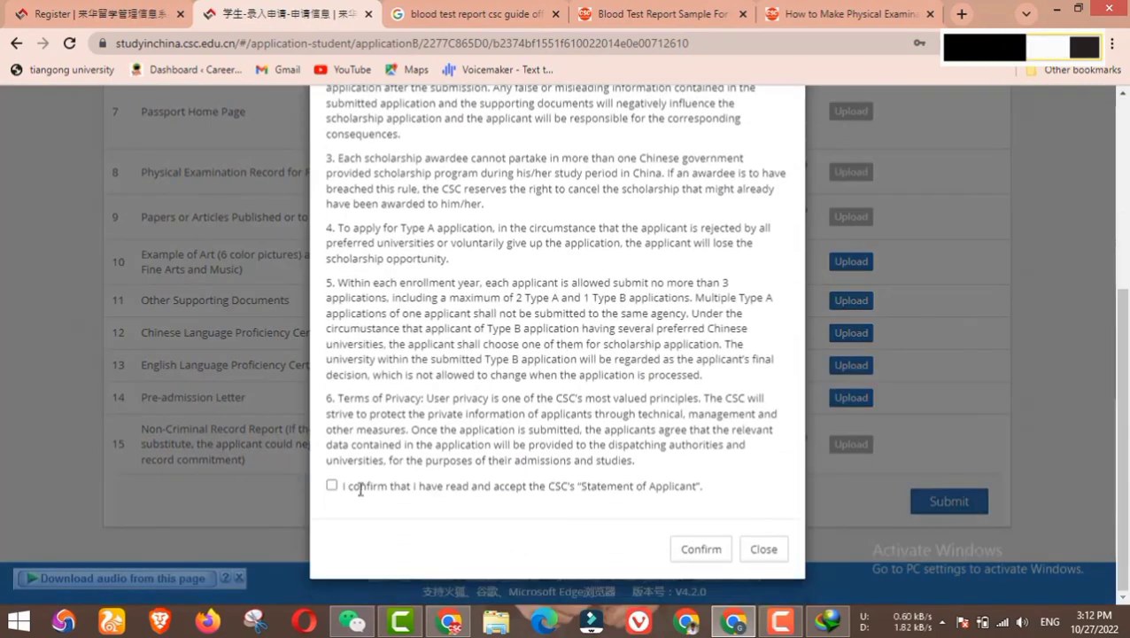
pyautogui.click(331, 485)
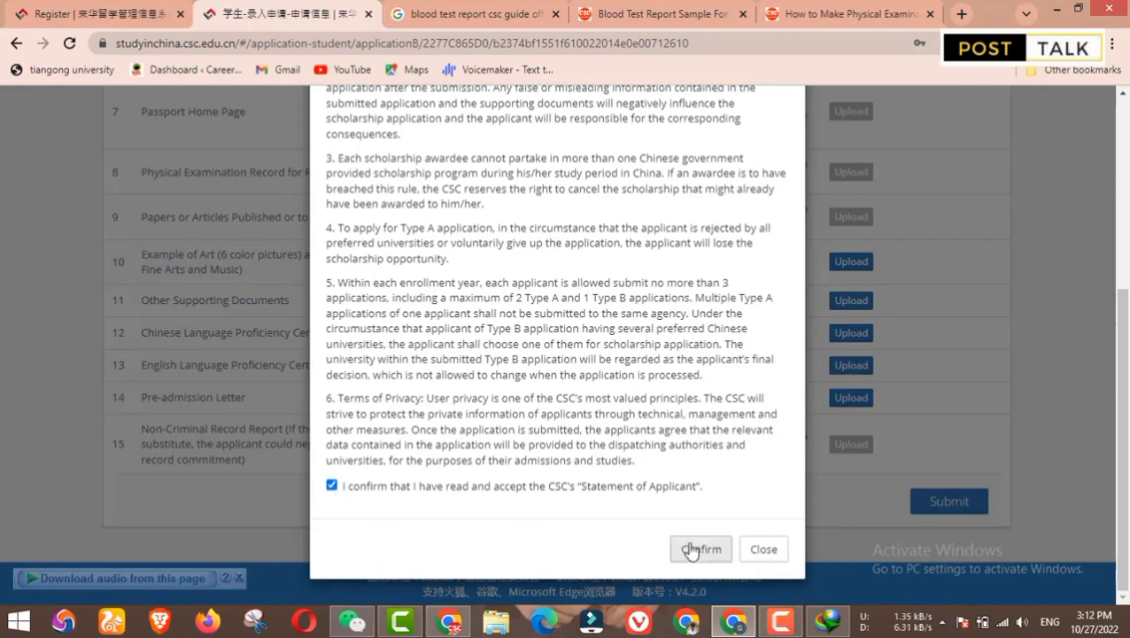
pyautogui.click(698, 549)
pyautogui.click(805, 351)
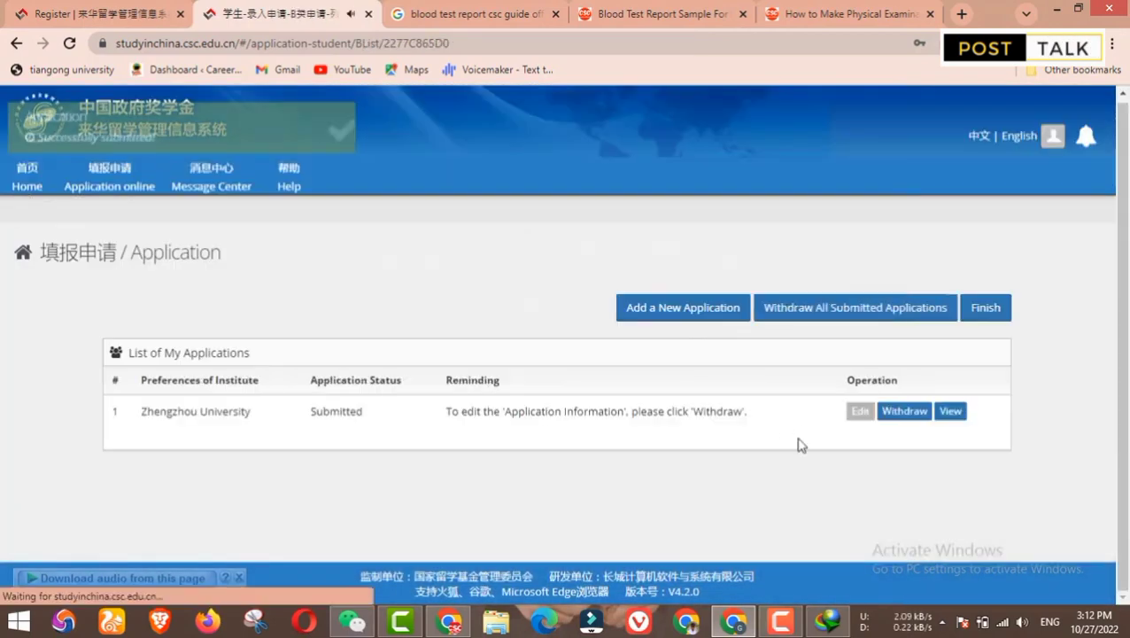
# Step: Reopen the list of applications from the overview page and check the Zhengzhou University application's status
pyautogui.scroll(-2, 530, 500)
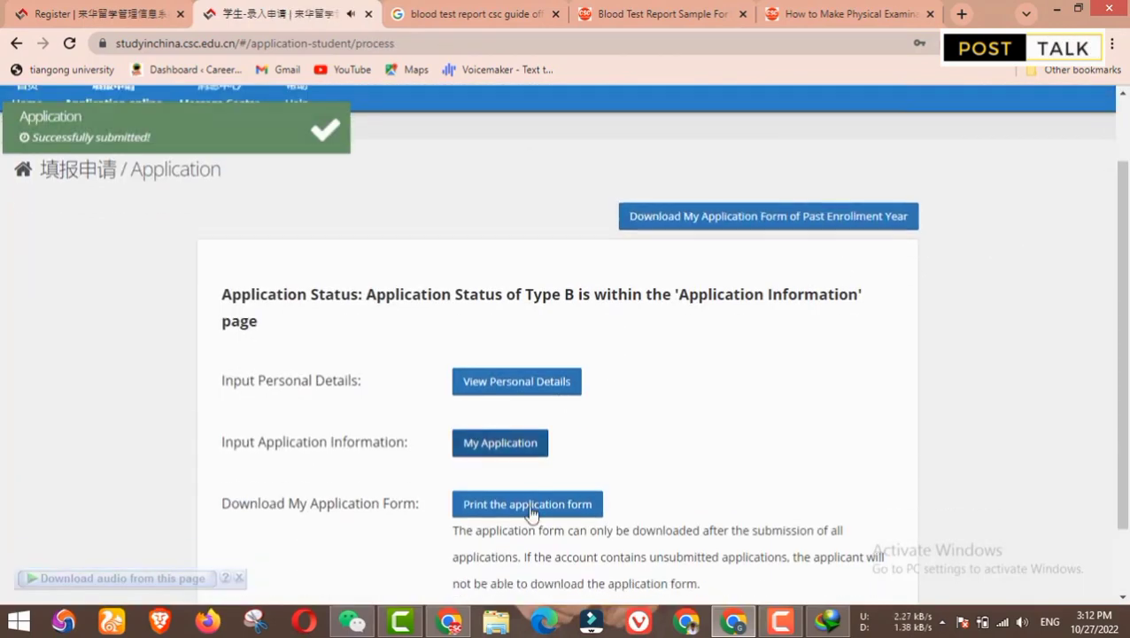
pyautogui.click(527, 363)
pyautogui.moveTo(285, 408); pyautogui.dragTo(312, 410)
pyautogui.click(352, 405)
pyautogui.click(312, 414)
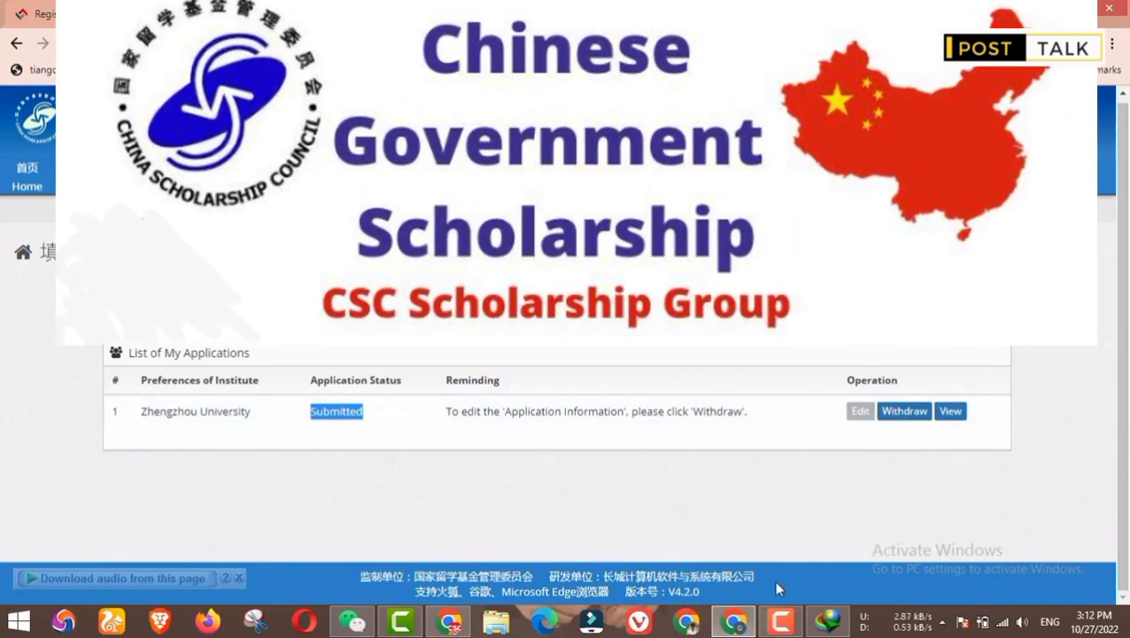
pyautogui.click(781, 621)
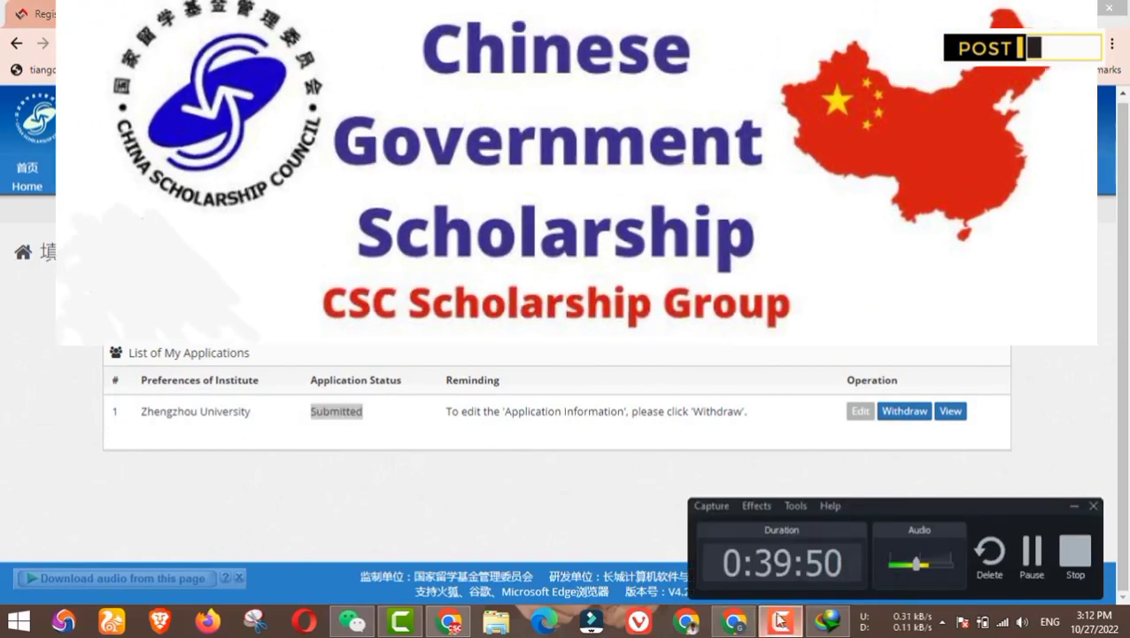